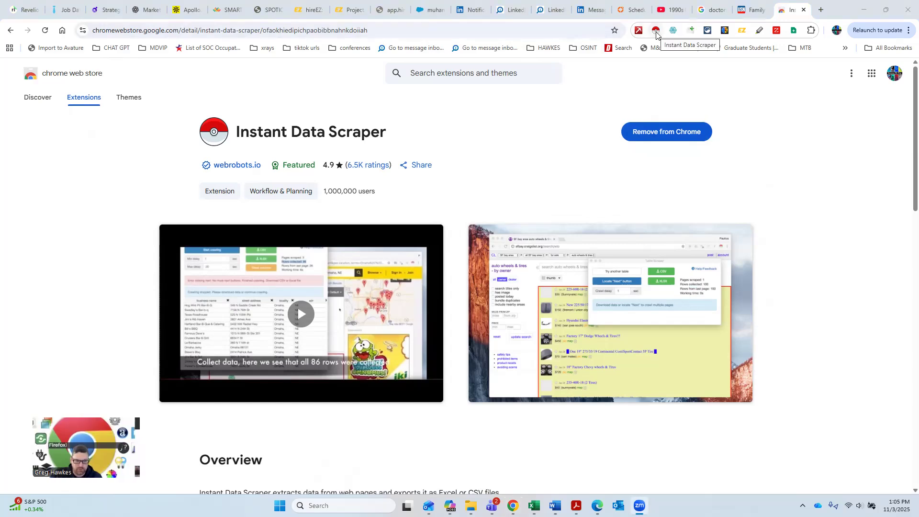
Step: Switch to the US News family medicine doctors tab and launch Instant Data Scraper on it
left_click(745, 10)
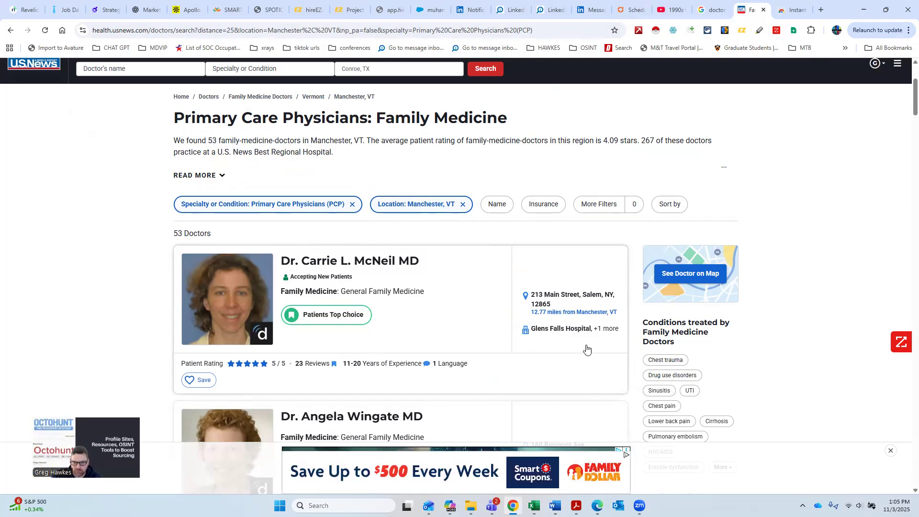
left_click(656, 29)
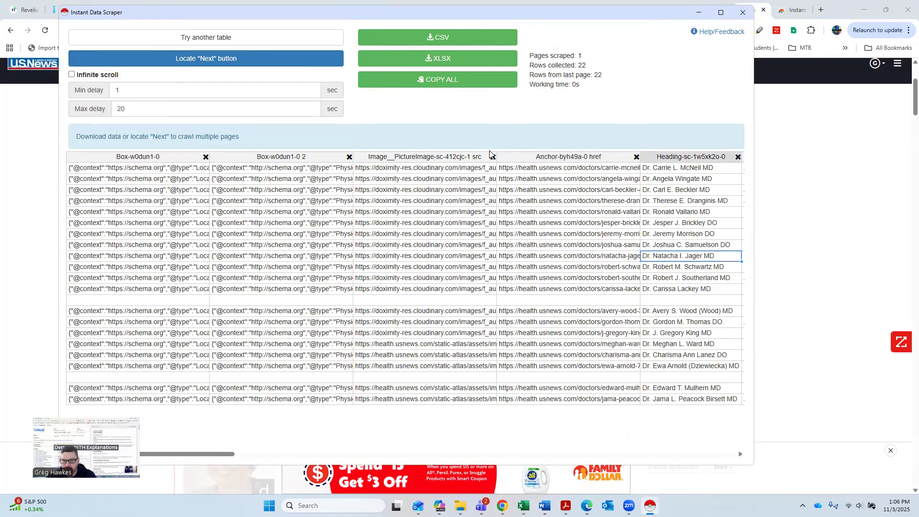
Step: Scroll through the scraped table's columns to review the extracted fields, then close the scraper window
scroll(485, 154, "right", 5)
scroll(493, 153, "right", 8)
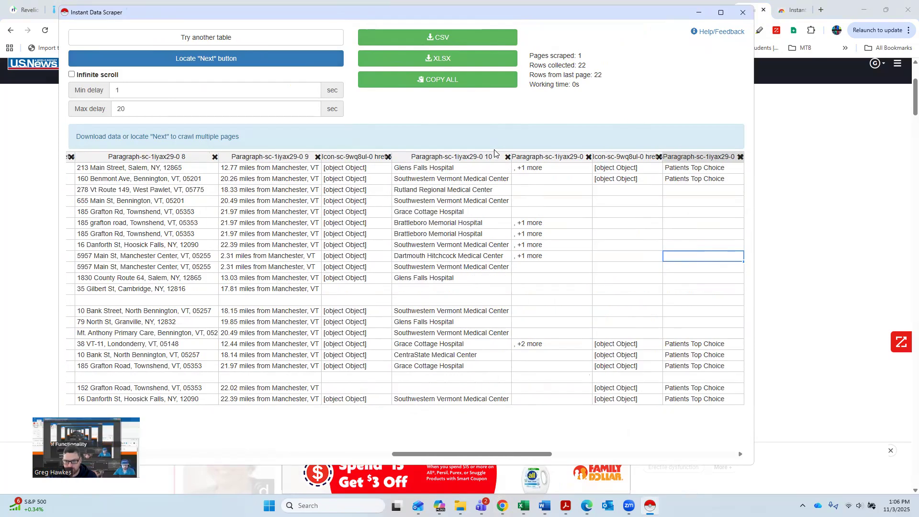
scroll(493, 152, "right", 8)
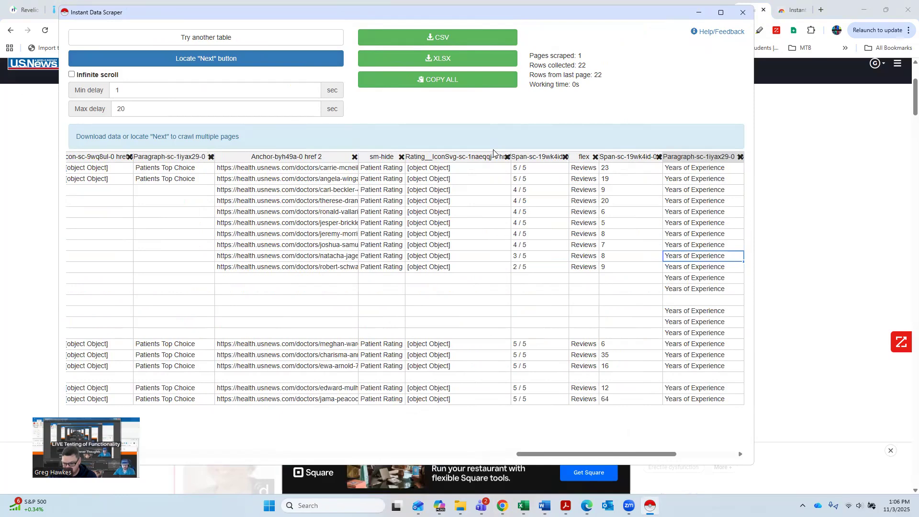
scroll(493, 152, "right", 8)
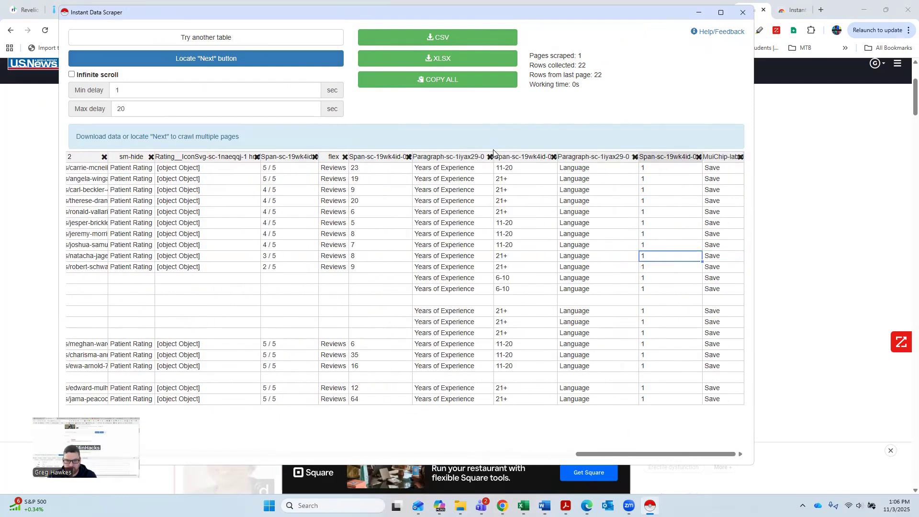
scroll(402, 158, "left", 20)
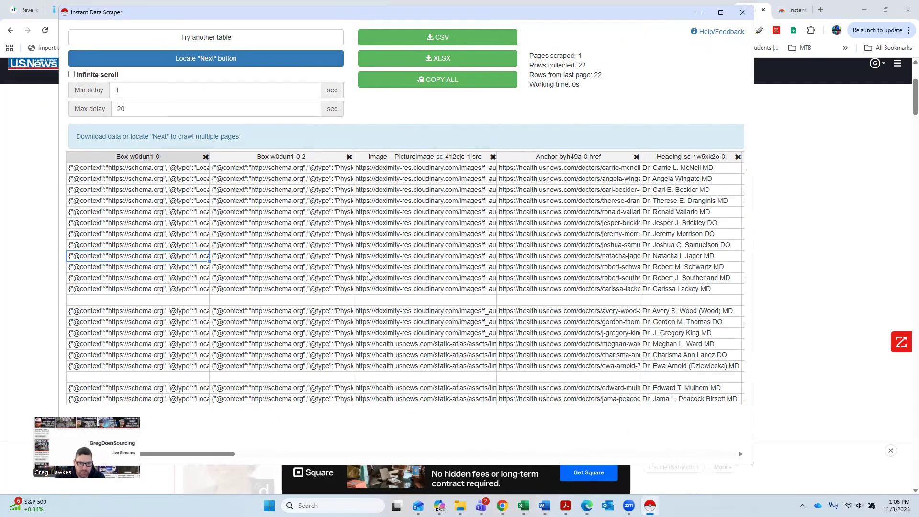
key("Right")
key("Right")
key("Right")
key("Right")
key("Right")
key("Right")
key("Right")
key("Right")
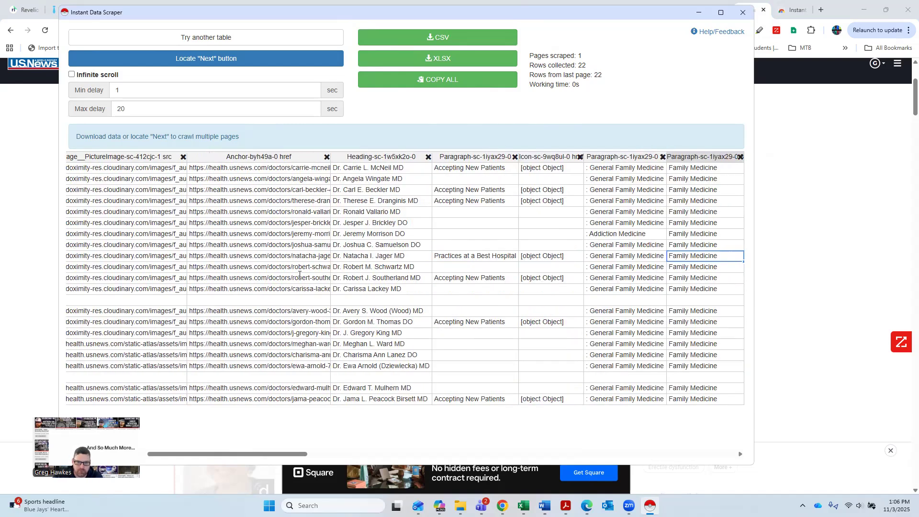
key("Right")
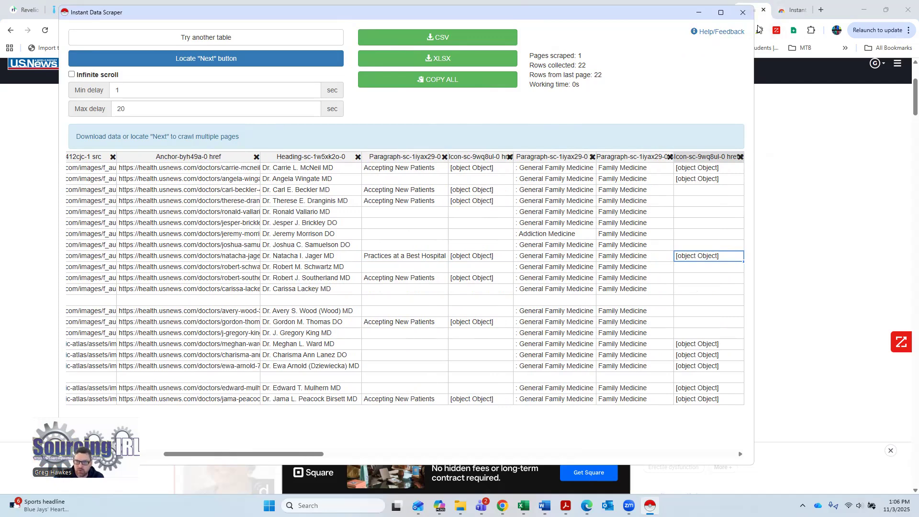
left_click(744, 15)
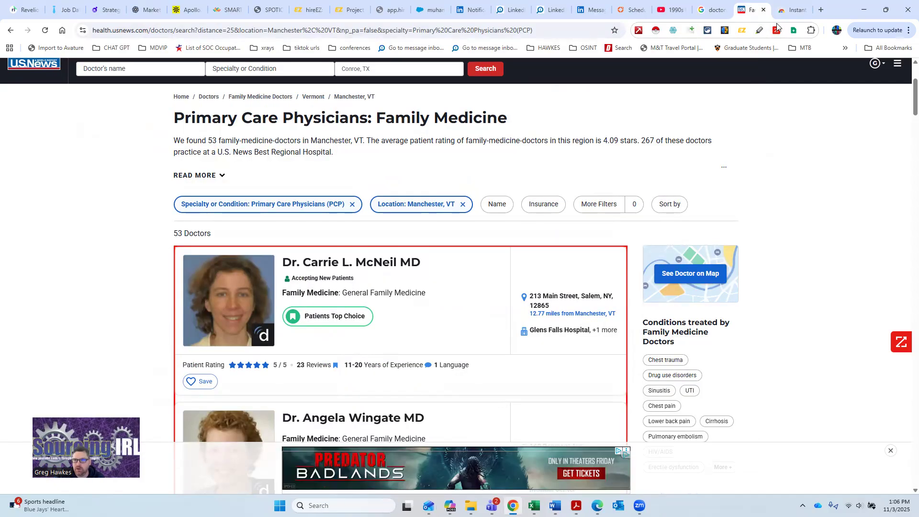
Step: Search the Chrome Web Store for dataminer and open the Data Scraper - Easy Web Scraping extension page
left_click(793, 9)
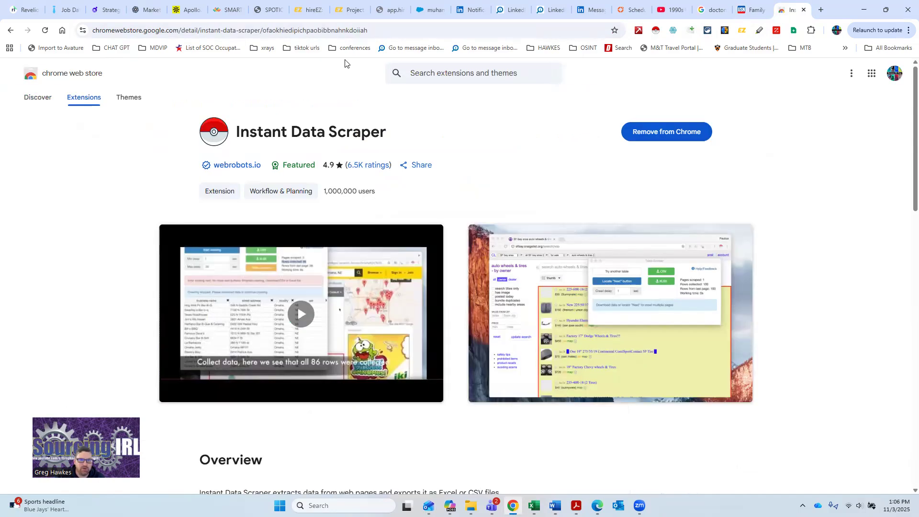
left_click(478, 70)
type("datamine")
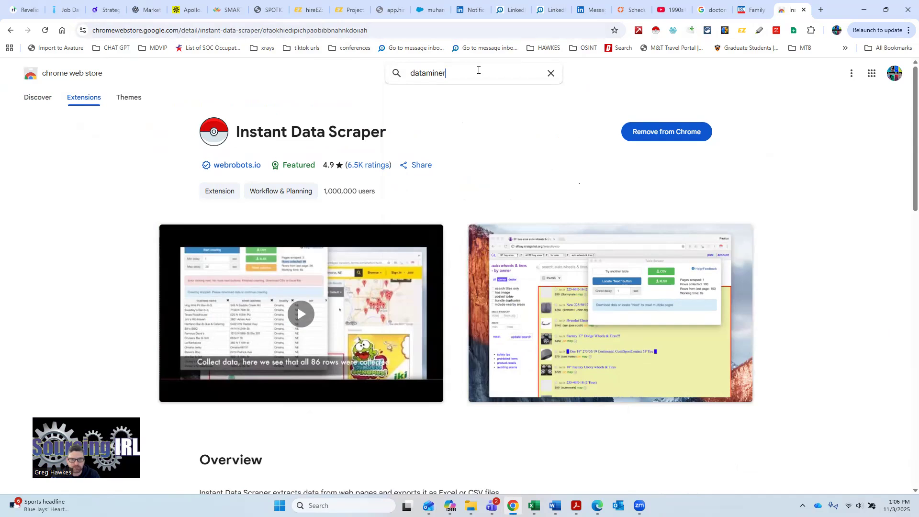
type("r")
key("Return")
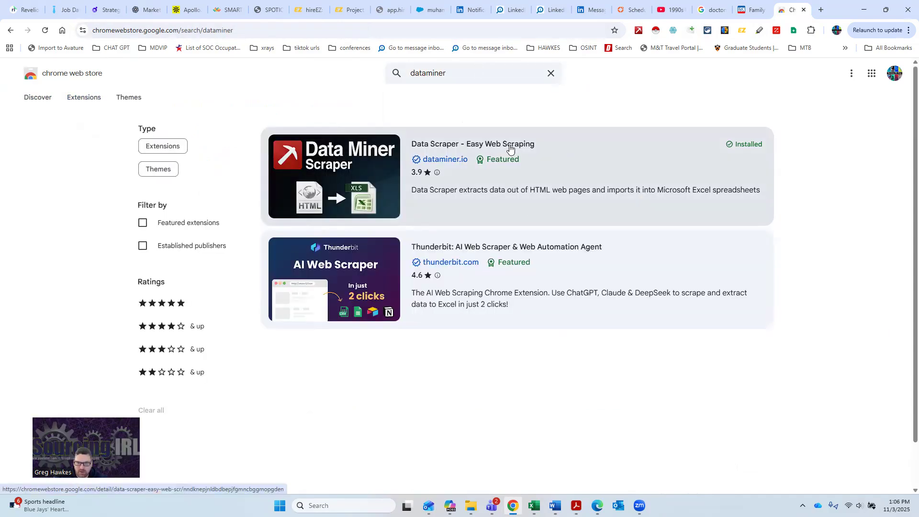
left_click(534, 162)
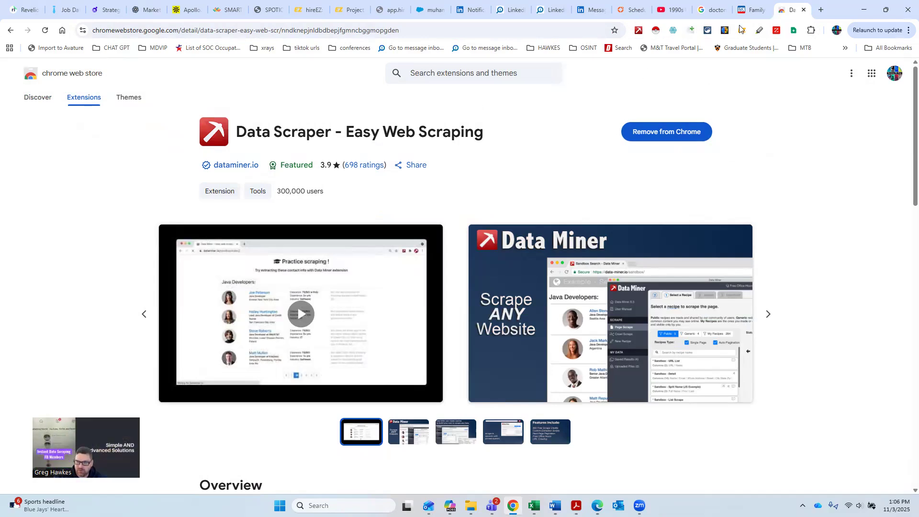
Step: Return to the US News doctors list tab, dismissing a stray Acrobat window
left_click(751, 10)
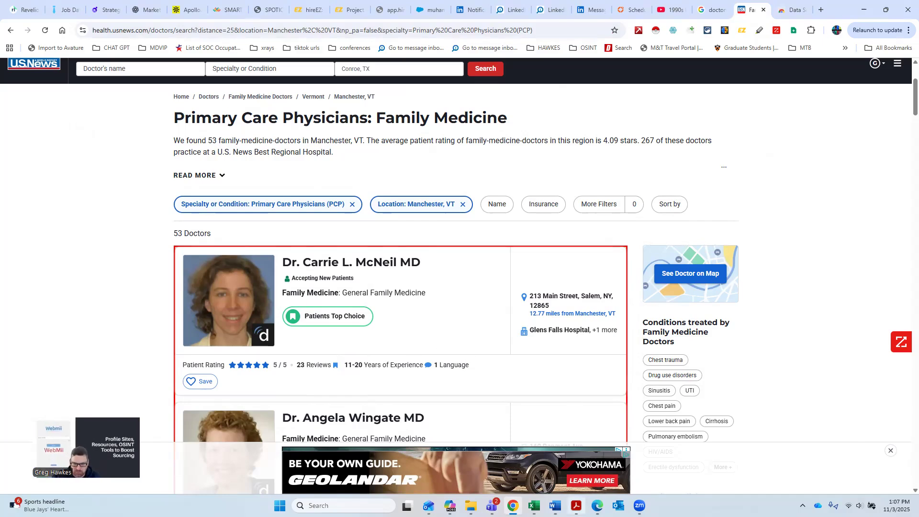
mouse_move(576, 505)
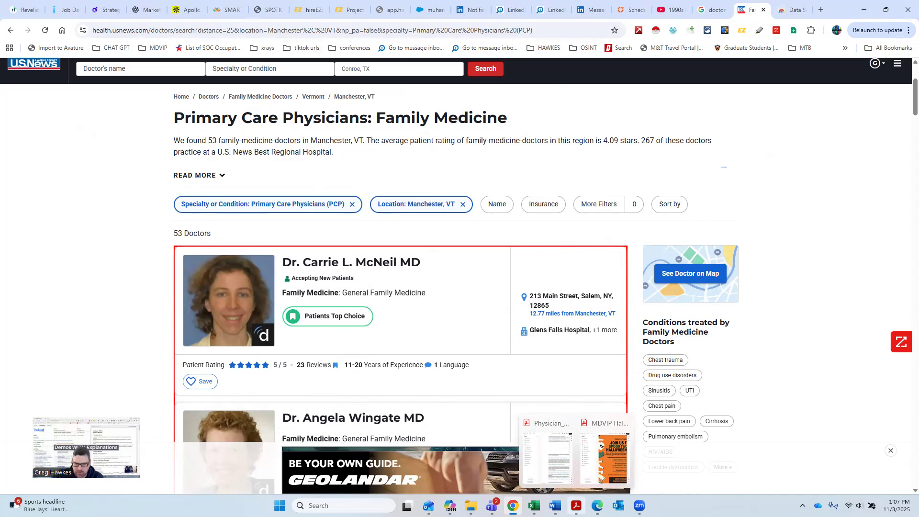
left_click(547, 453)
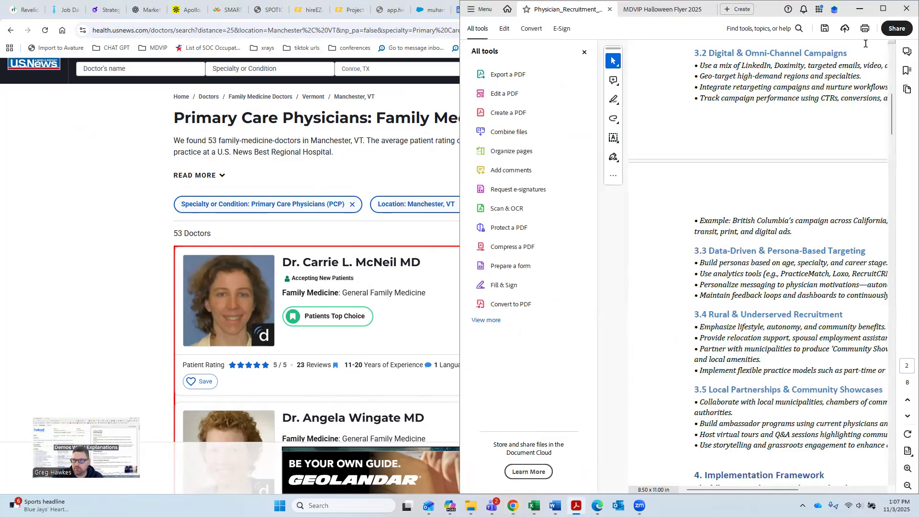
left_click(864, 9)
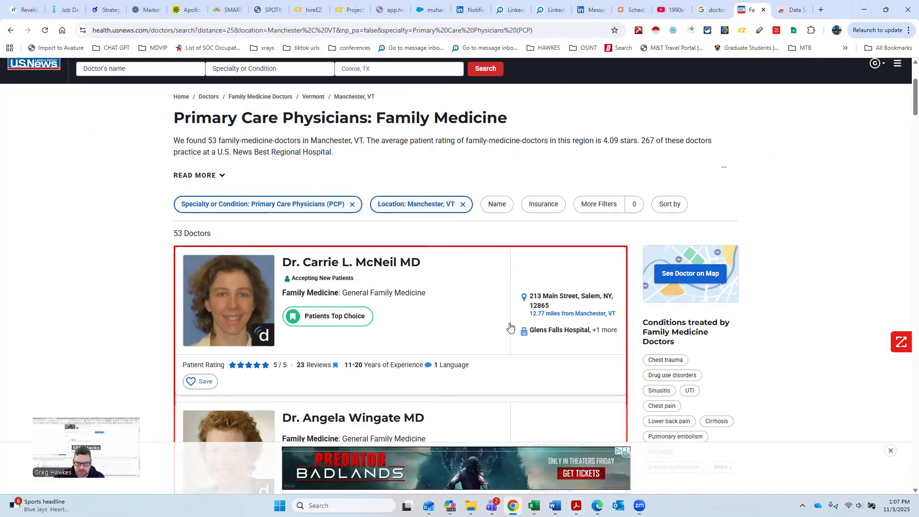
left_click_drag(429, 354, 186, 253)
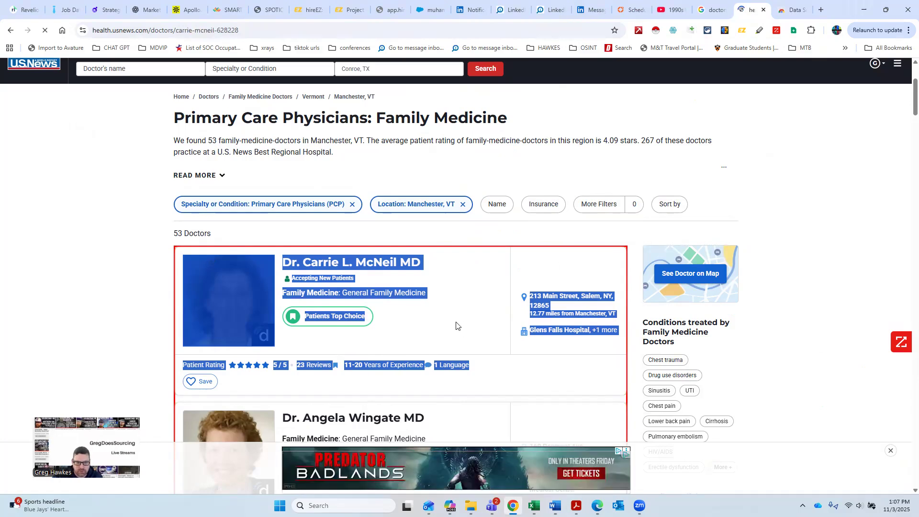
right_click(456, 325)
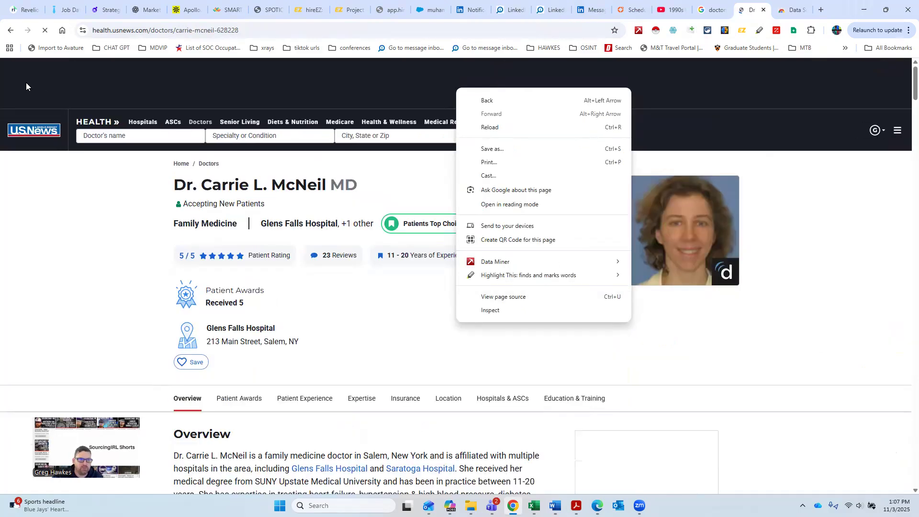
left_click(62, 85)
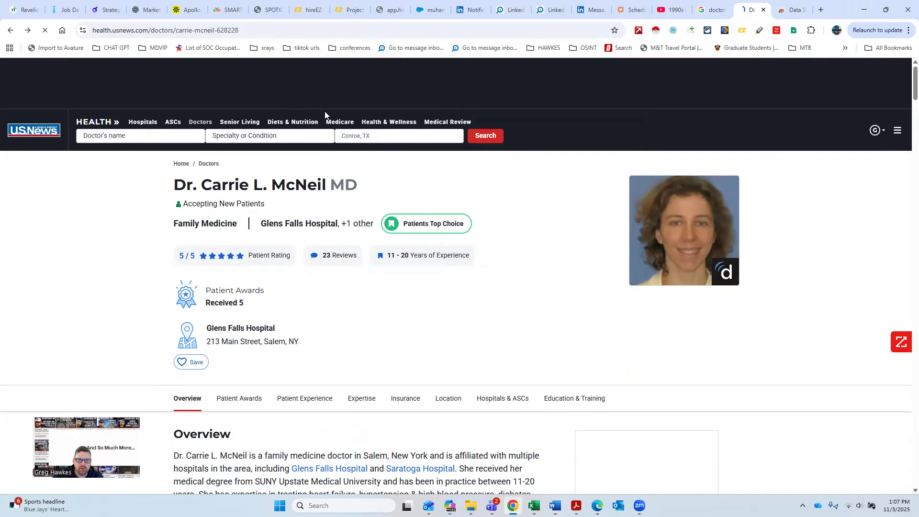
left_click(11, 32)
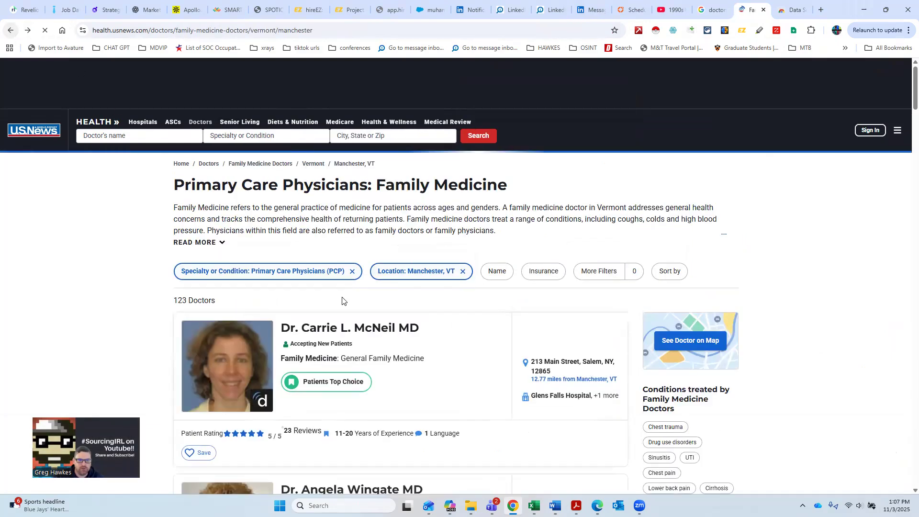
Step: Launch Data Miner from the page's context menu on the family medicine doctors list
right_click(382, 364)
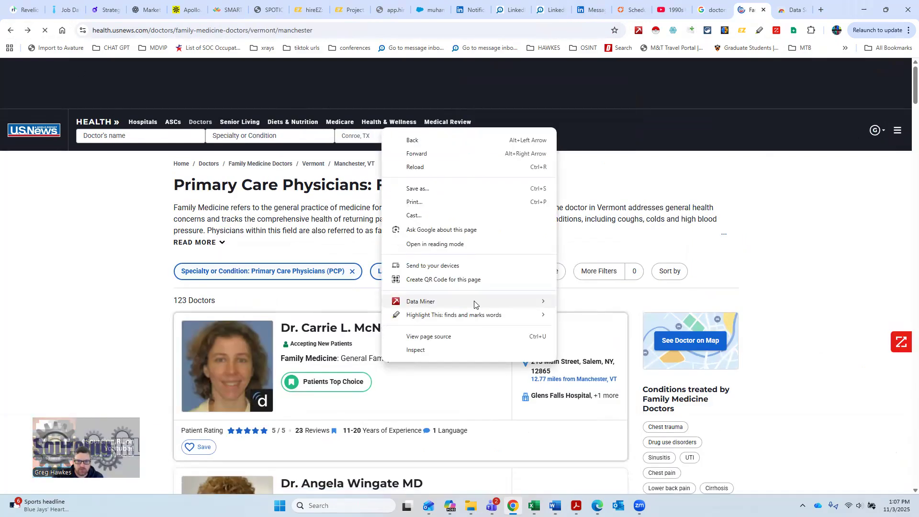
mouse_move(474, 303)
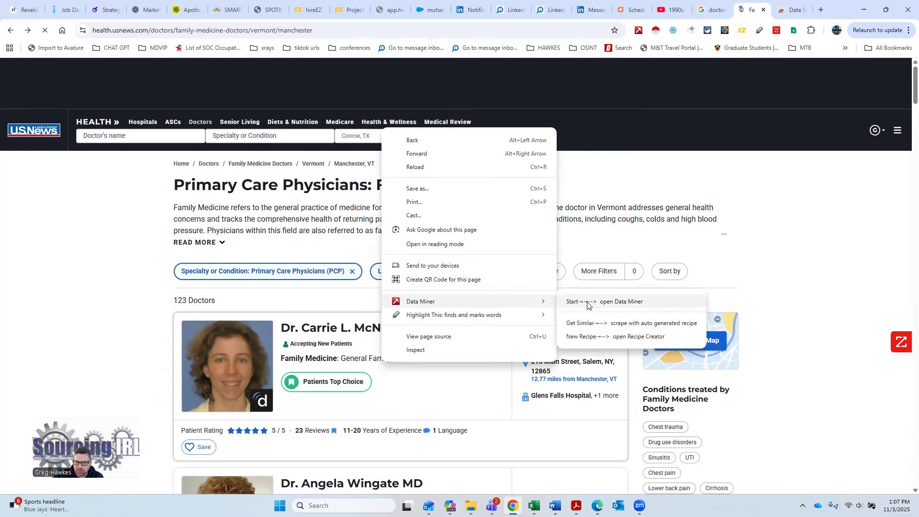
left_click(588, 302)
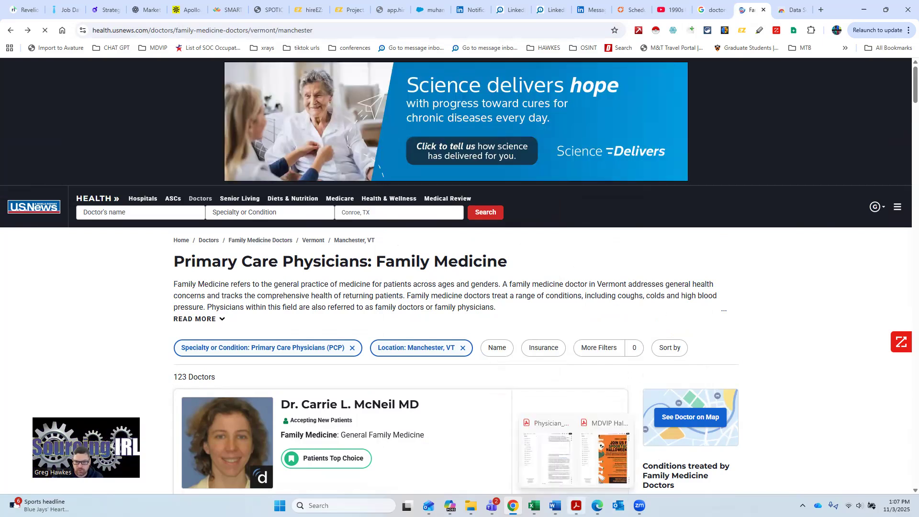
scroll(529, 246, "down", 4)
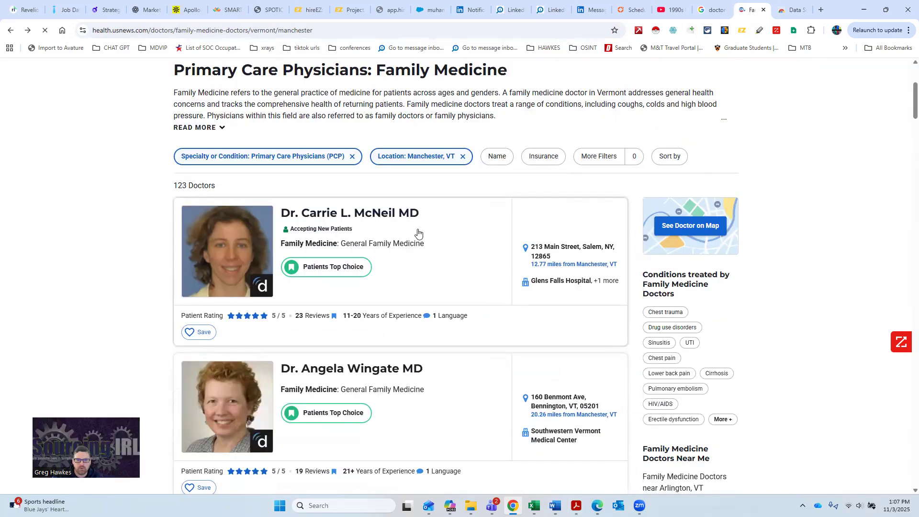
right_click(417, 232)
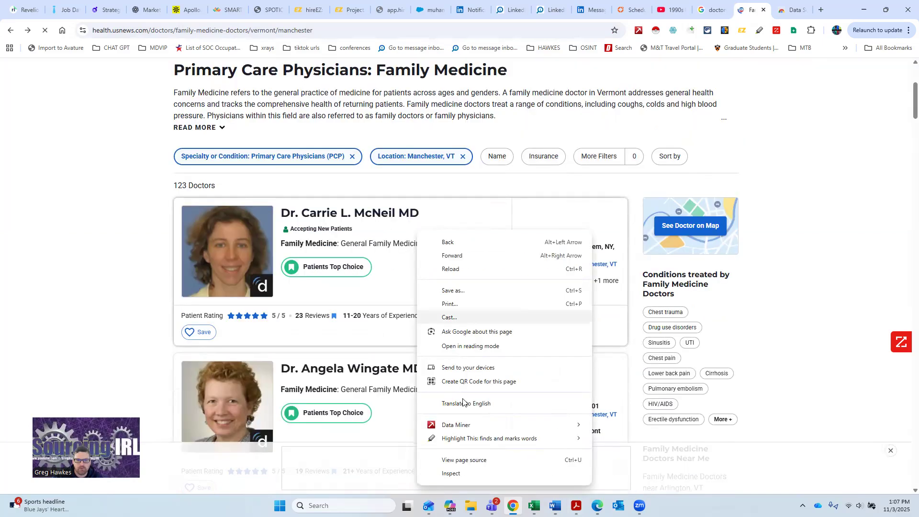
left_click(607, 425)
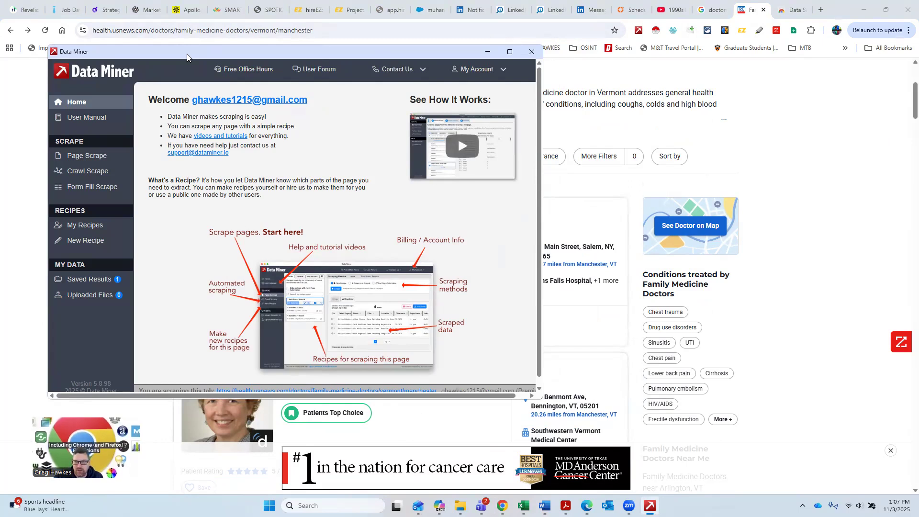
Step: Open Data Miner's Page Scrape, preview the public recipes, and select the family_medecin1 recipe
left_click_drag(186, 54, 427, 41)
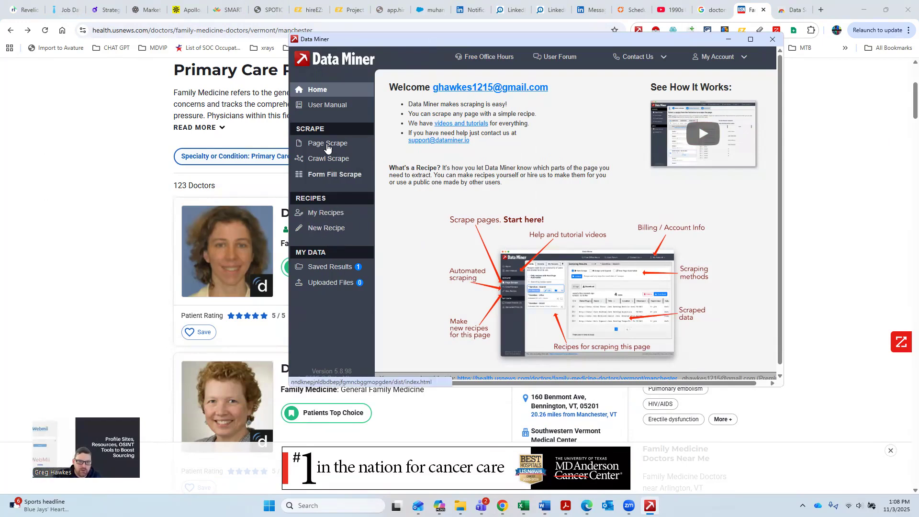
left_click(328, 145)
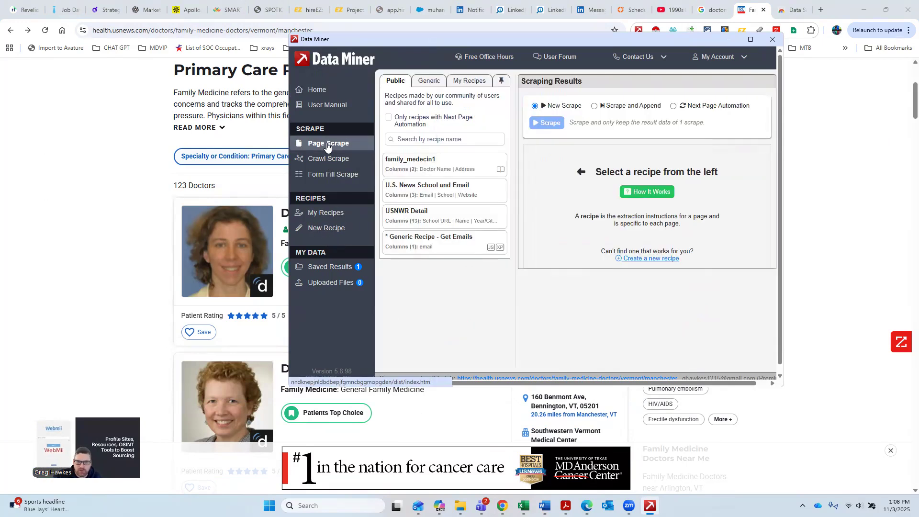
left_click(437, 160)
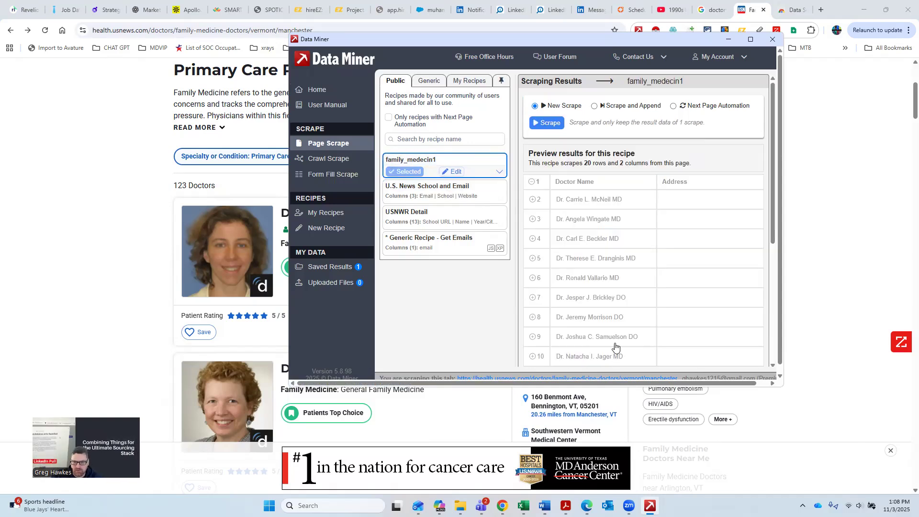
left_click(420, 188)
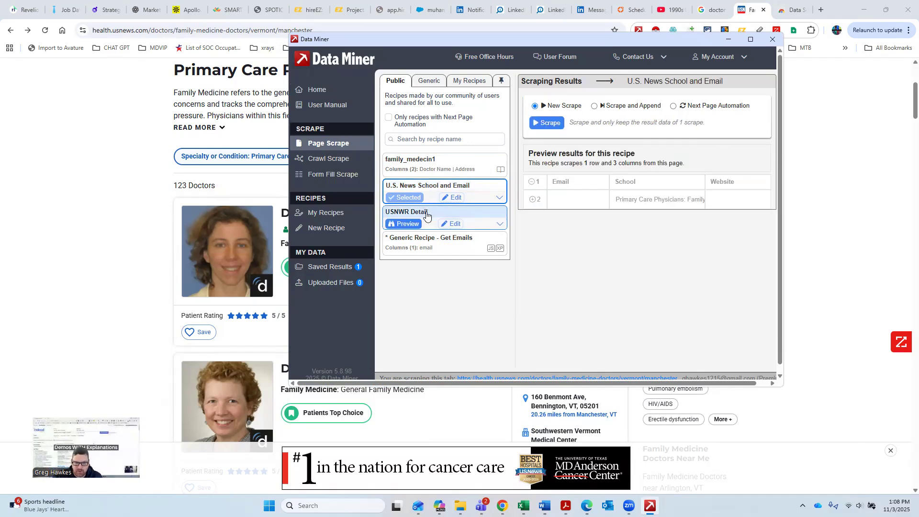
left_click(422, 216)
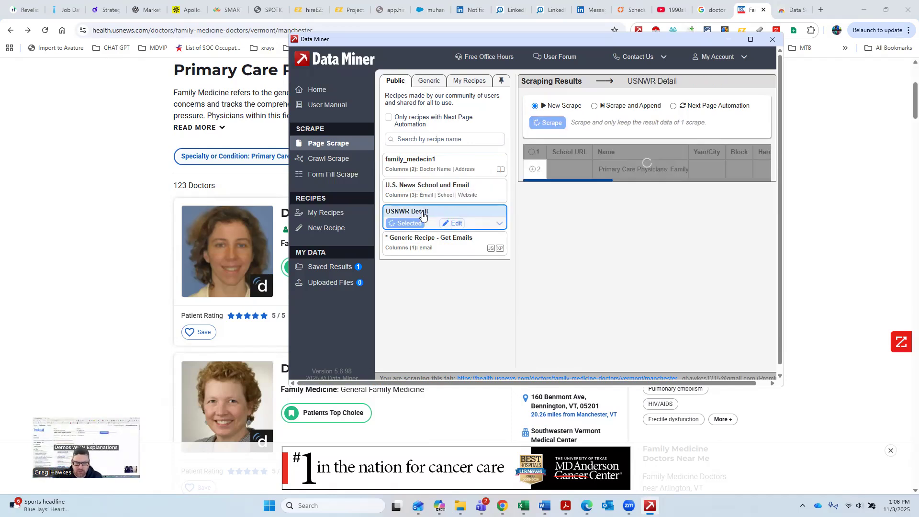
left_click(419, 242)
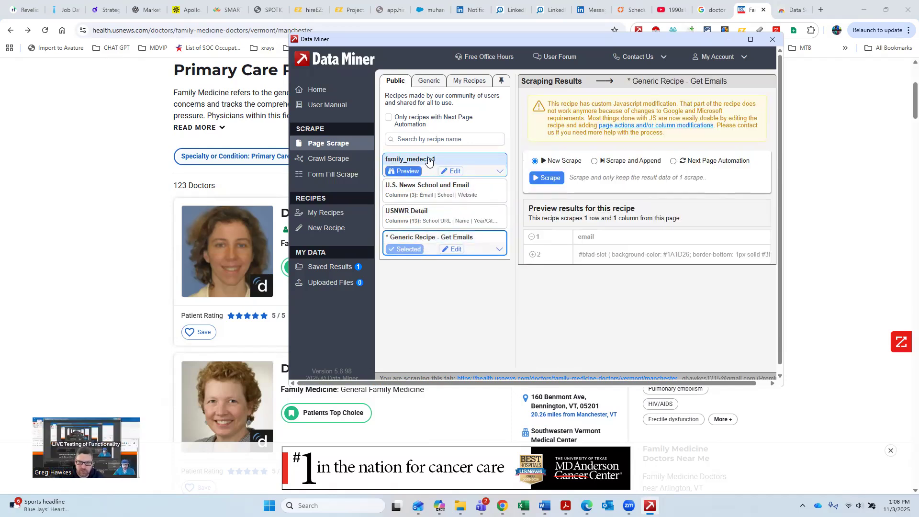
left_click(428, 162)
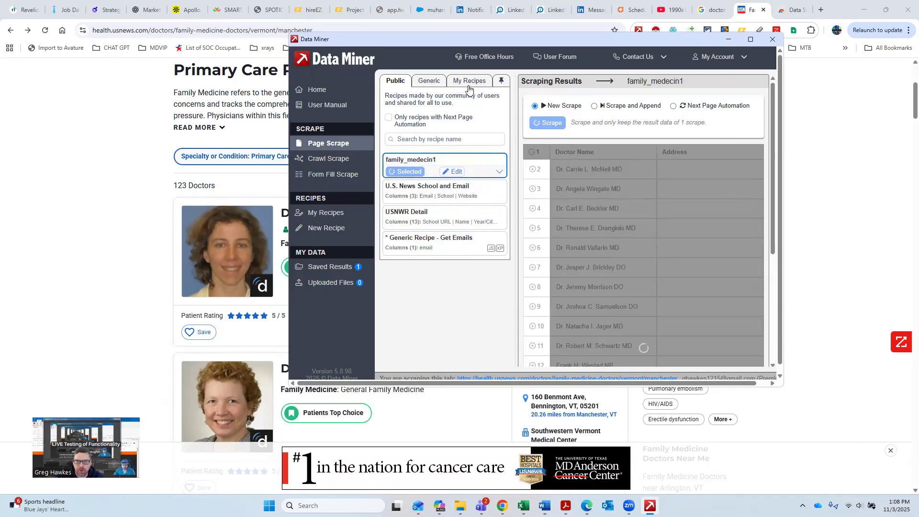
Step: Open the list of your own saved recipes
left_click(468, 82)
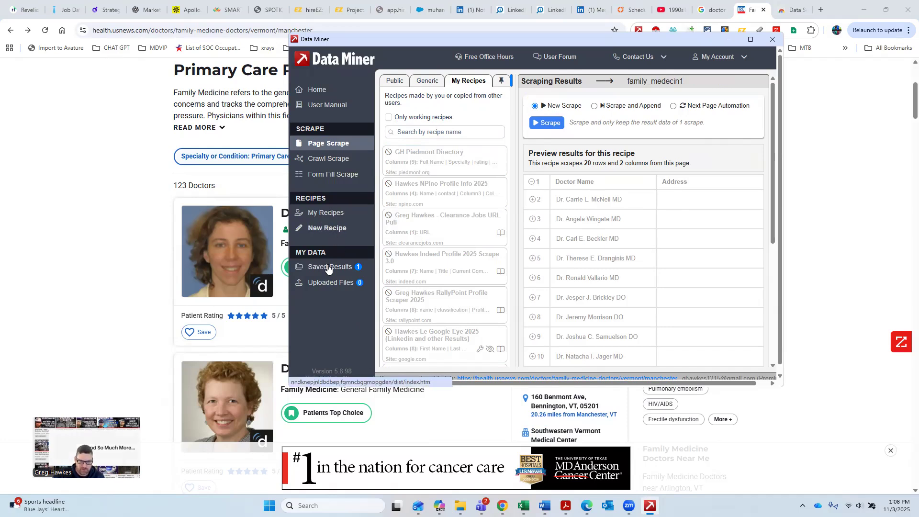
Step: Start a new recipe in Data Miner's Recipe Creator and dock its window beside the doctors list page
left_click(329, 232)
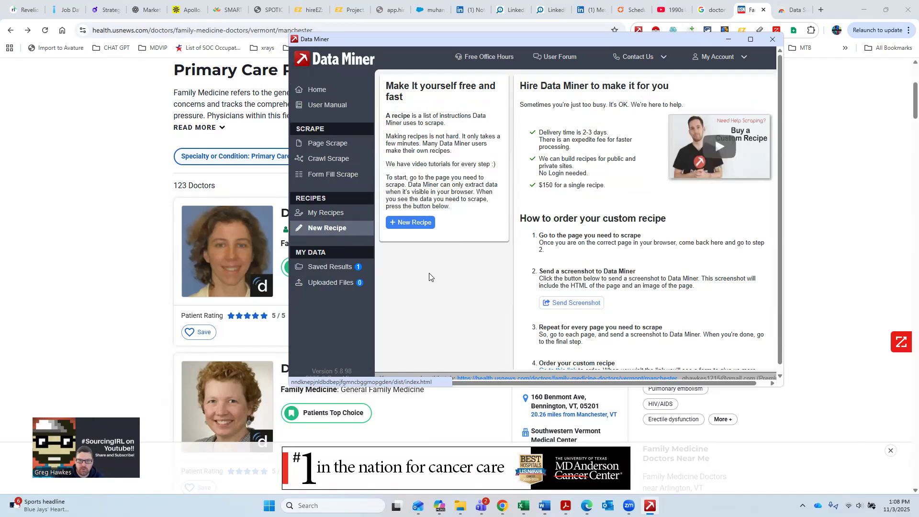
left_click(410, 225)
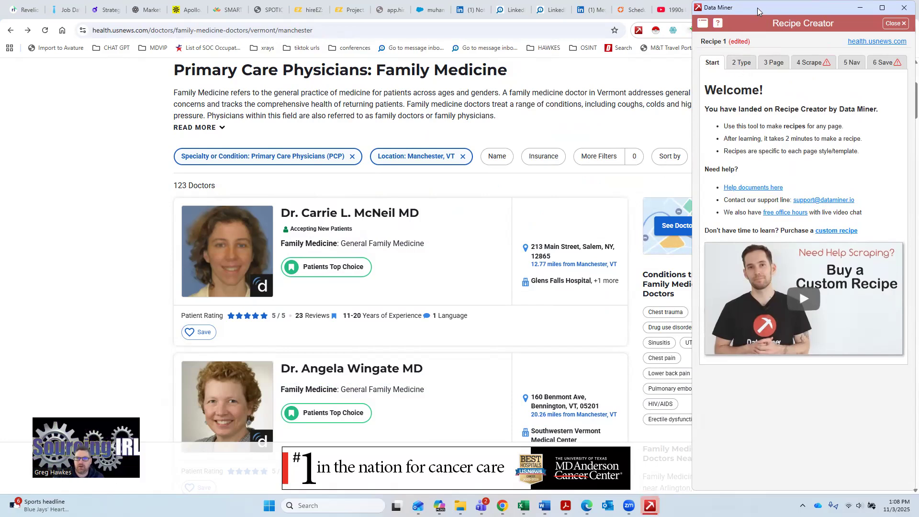
left_click_drag(757, 8, 918, 115)
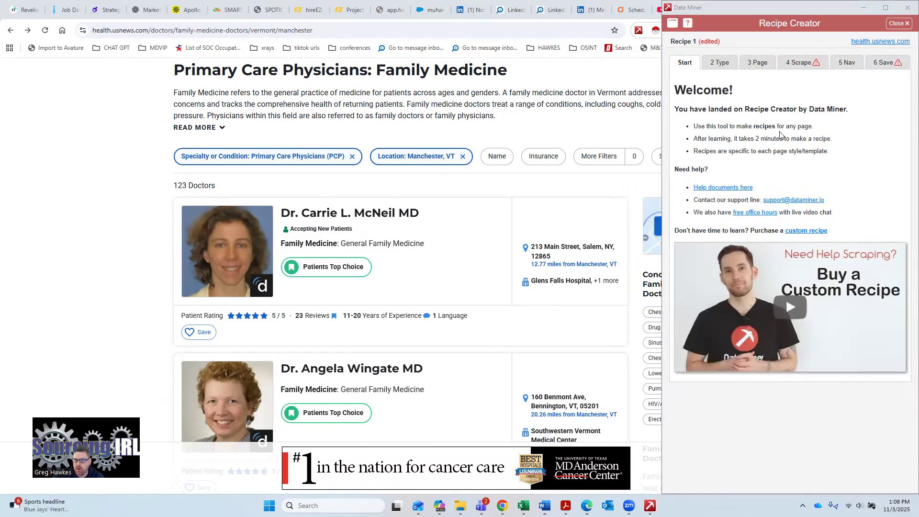
left_click(91, 73)
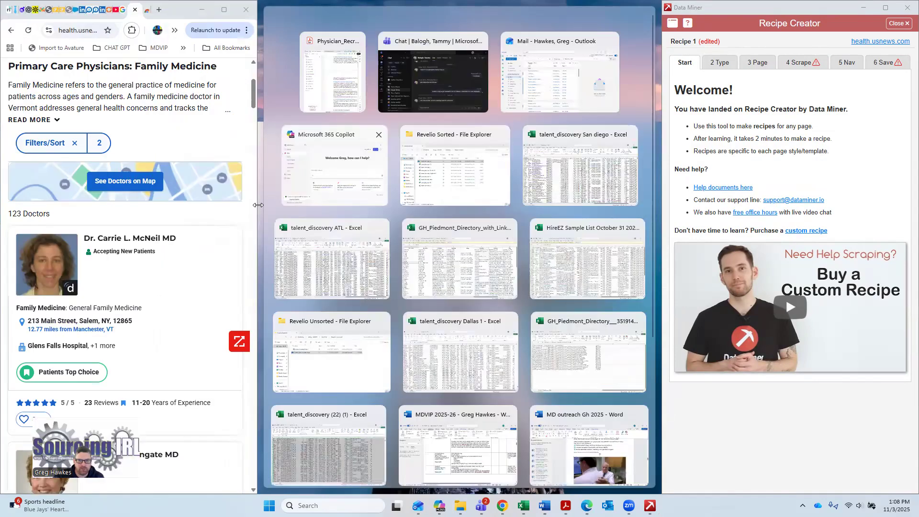
left_click_drag(257, 205, 660, 239)
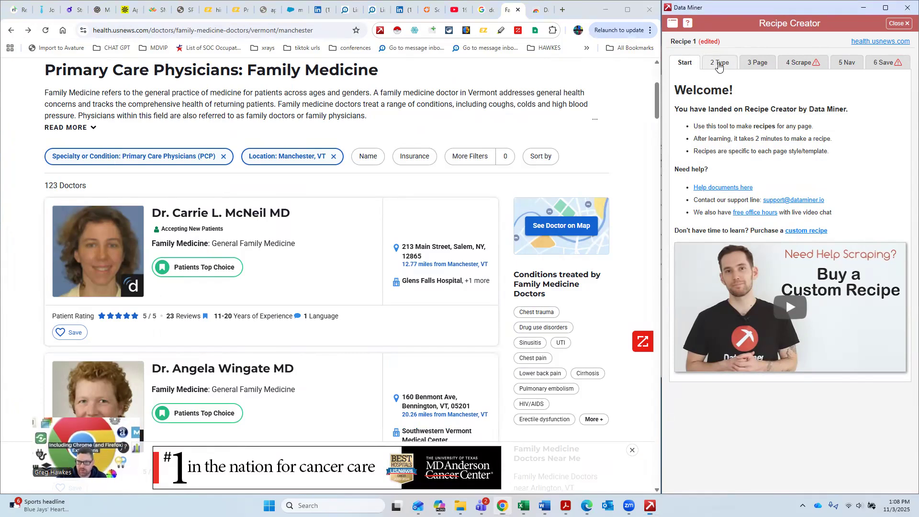
Step: Move through the Type and Page steps, keeping the List / Search Page type, to the Scrape step
left_click(718, 63)
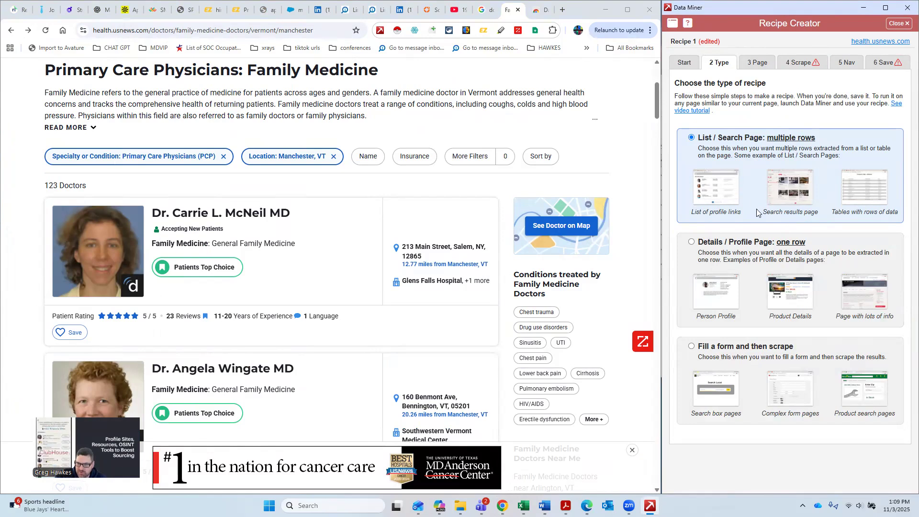
left_click(755, 67)
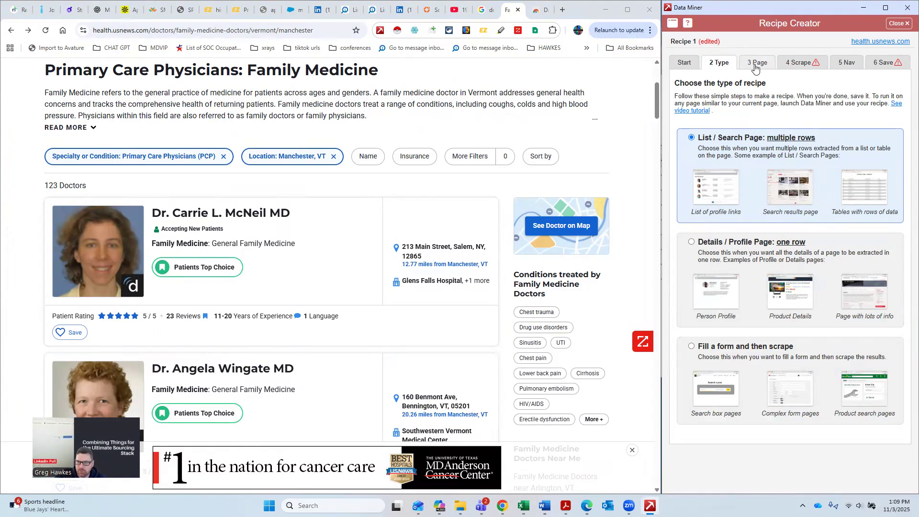
left_click(793, 64)
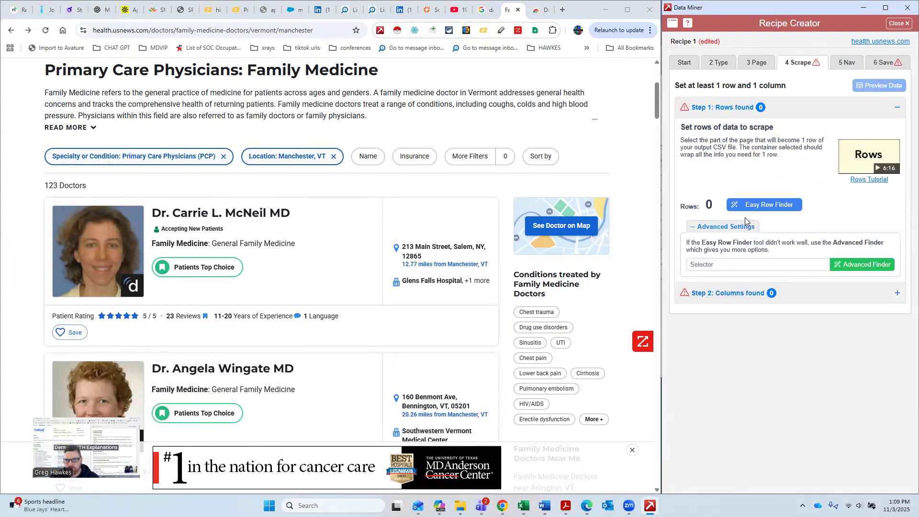
Step: Define the recipe's rows with the Easy Row Finder using the first and second doctor cards, and confirm the selection
left_click(775, 209)
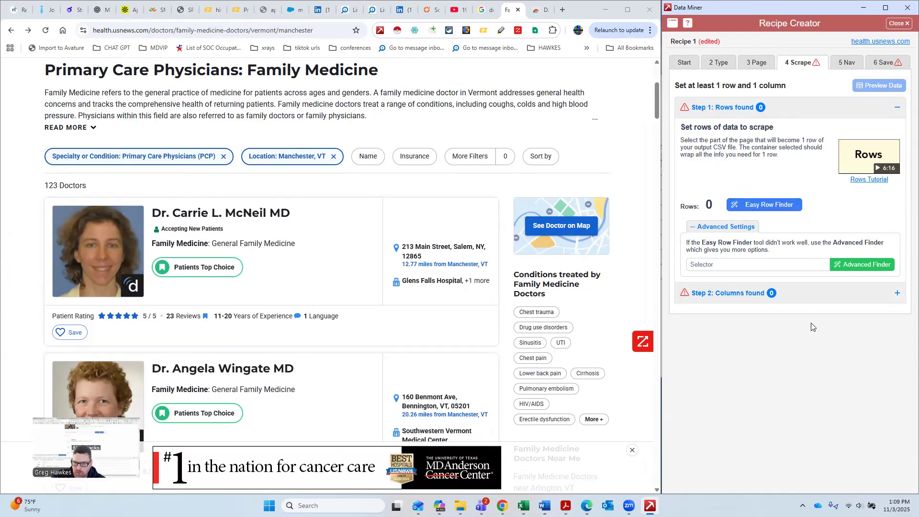
left_click(761, 206)
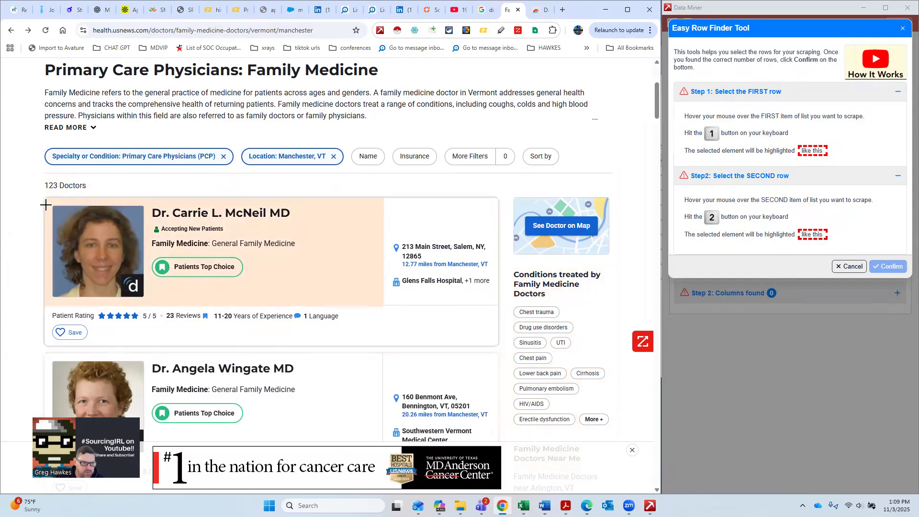
key("1")
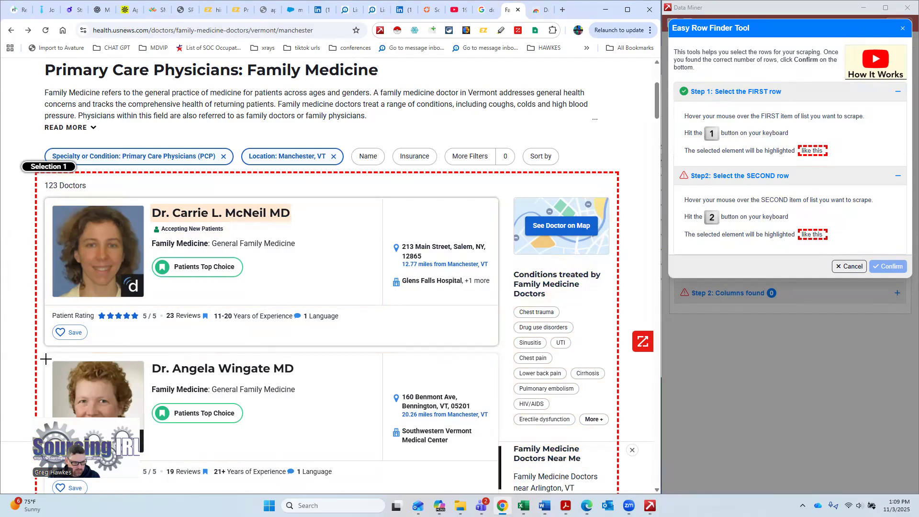
key("2")
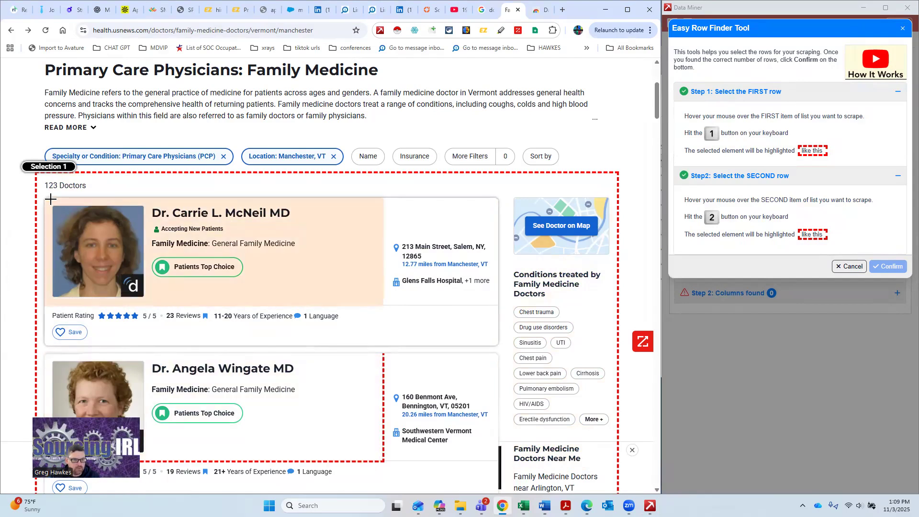
key("1")
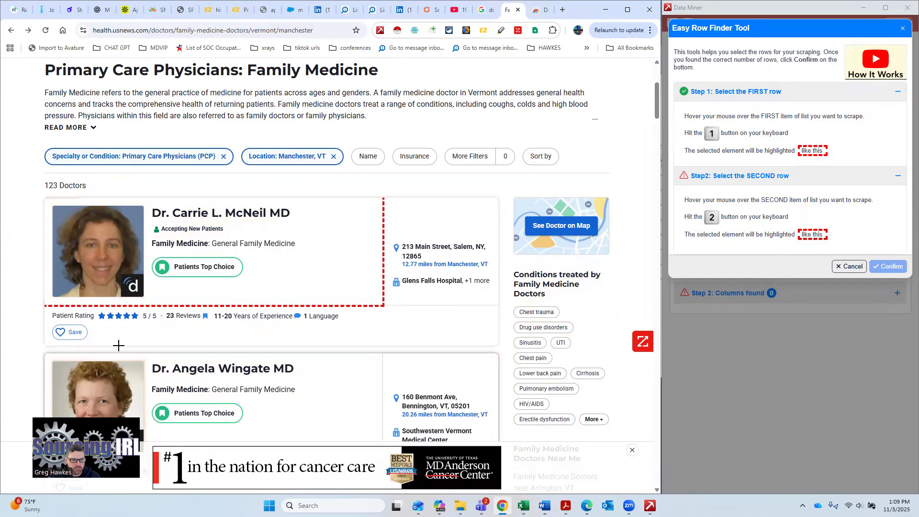
key("2")
scroll(362, 296, "down", 1)
scroll(634, 212, "up", 3)
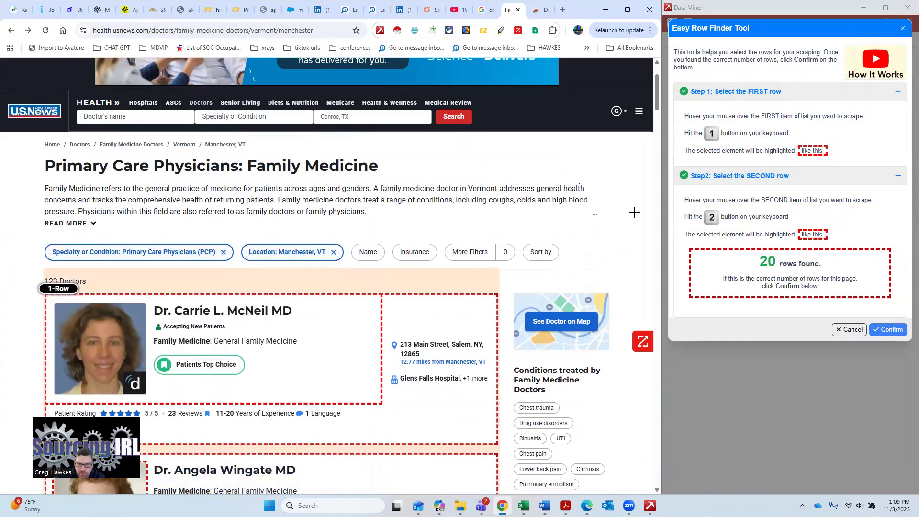
scroll(328, 282, "down", 1)
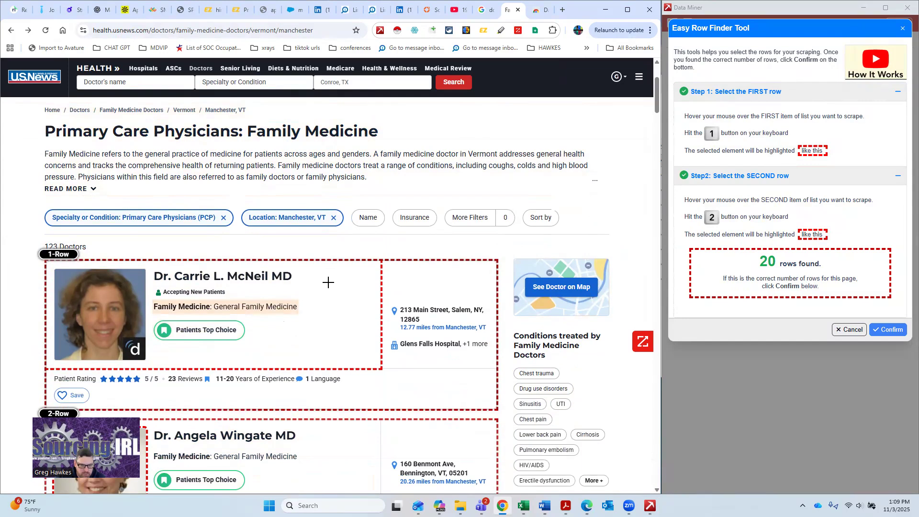
scroll(311, 312, "down", 3)
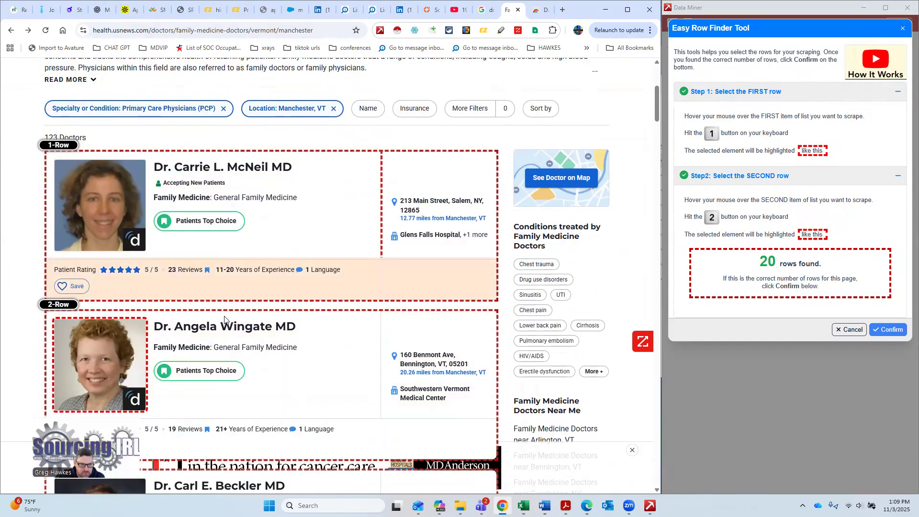
scroll(268, 318, "down", 3)
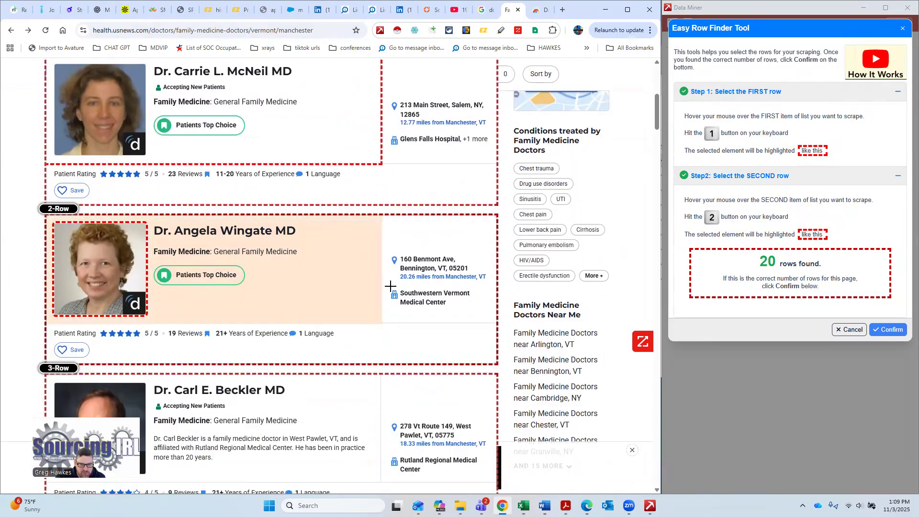
scroll(334, 248, "up", 2)
scroll(334, 234, "down", 8)
scroll(350, 263, "down", 2)
scroll(364, 258, "up", 8)
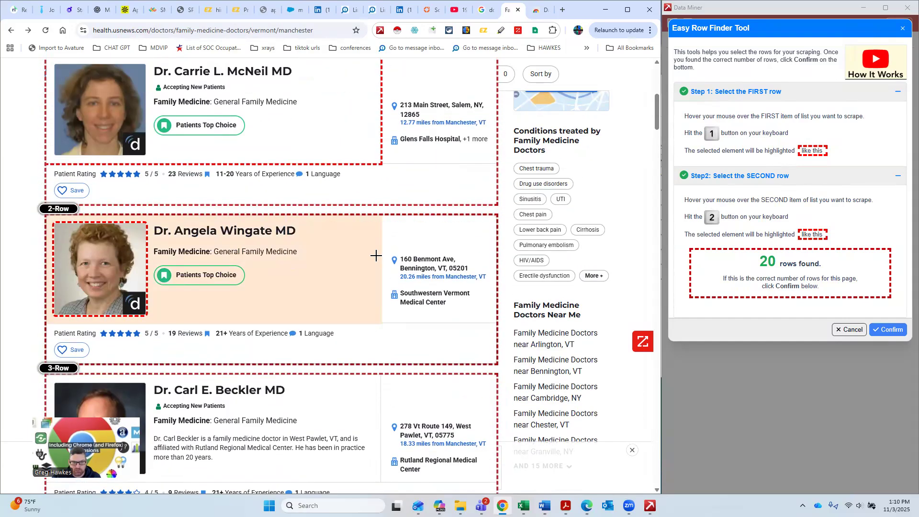
scroll(376, 256, "up", 2)
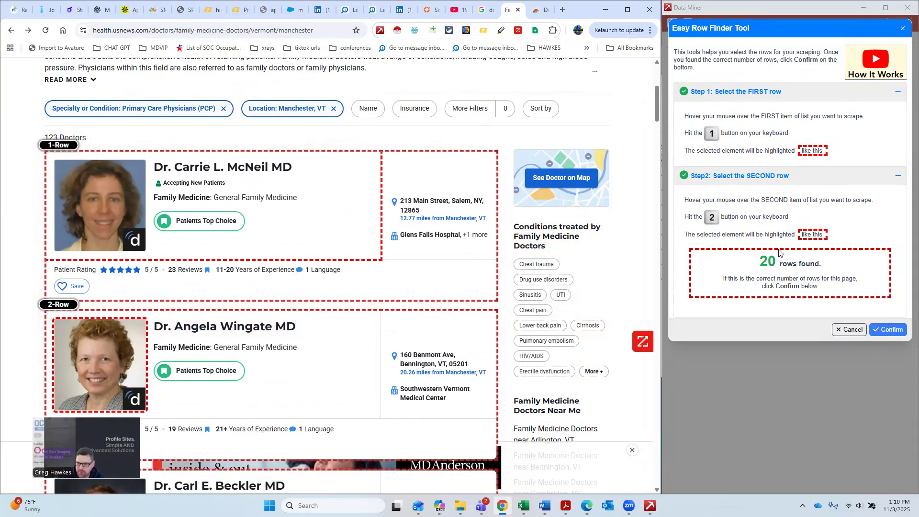
left_click(889, 329)
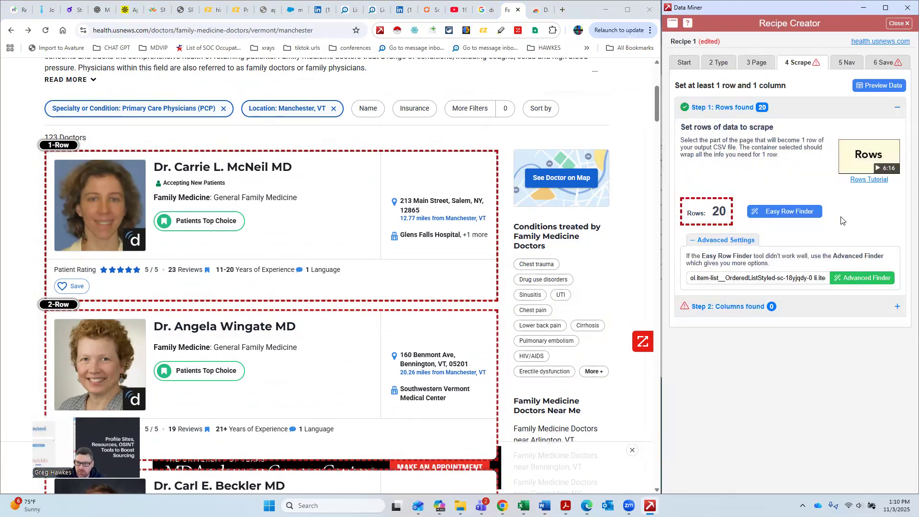
Step: Open the columns section, add a new column, and name it Name
left_click(747, 306)
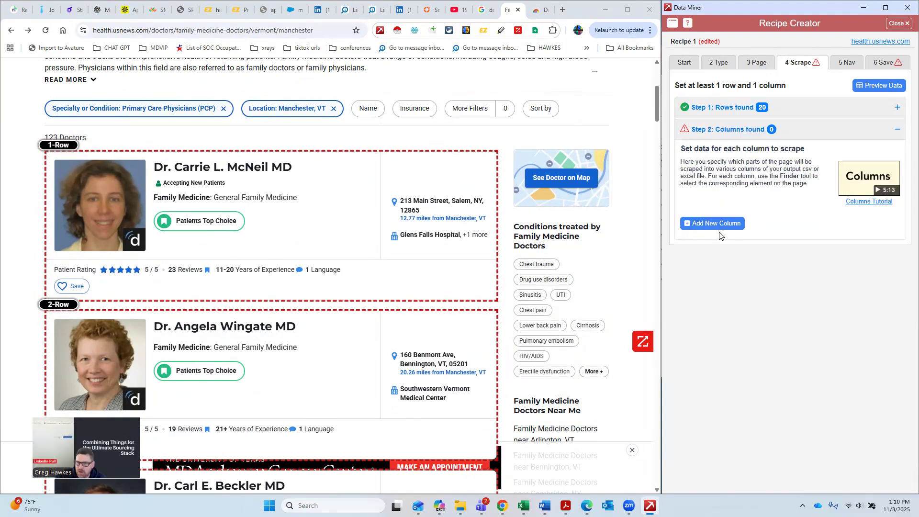
left_click(720, 223)
left_click(756, 220)
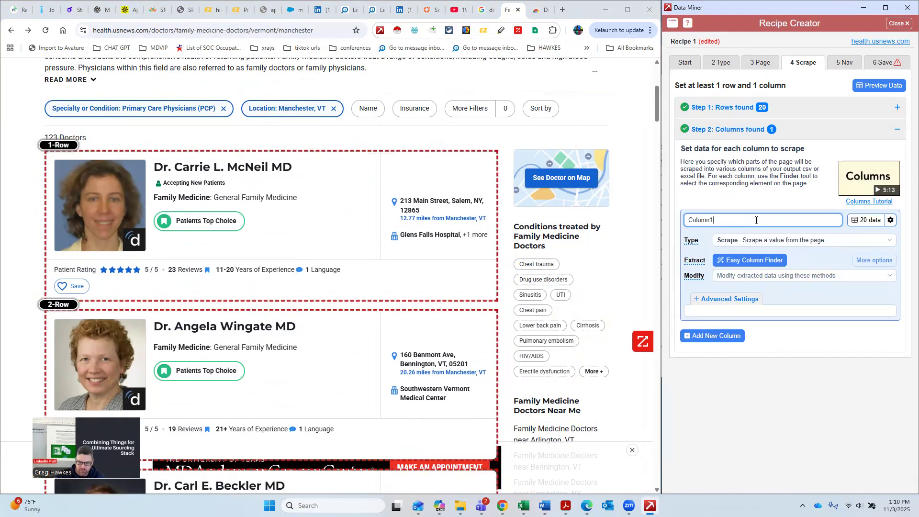
key("BackSpace")
key("BackSpace")
key("ctrl+a")
type("N")
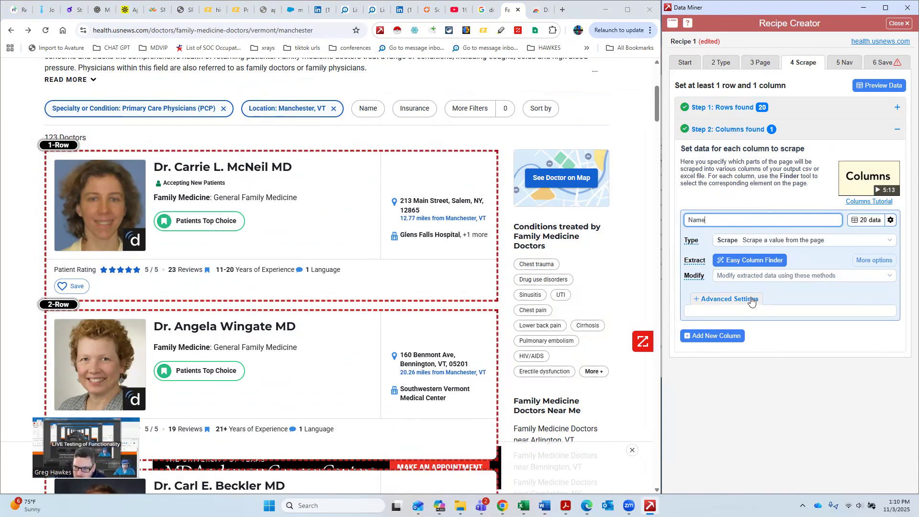
Step: Map the Name column to the doctor's name heading with the Easy Column Finder, confirm, and review the column's extracted data
left_click(761, 260)
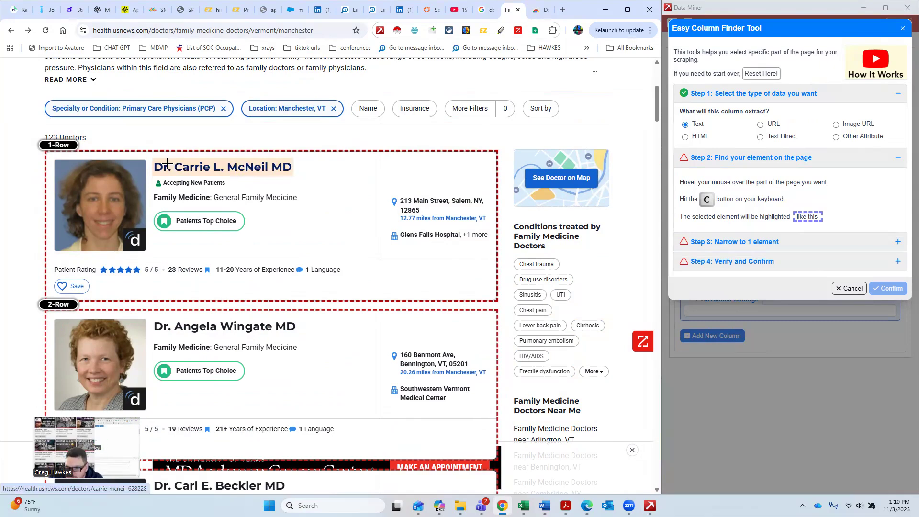
key("c")
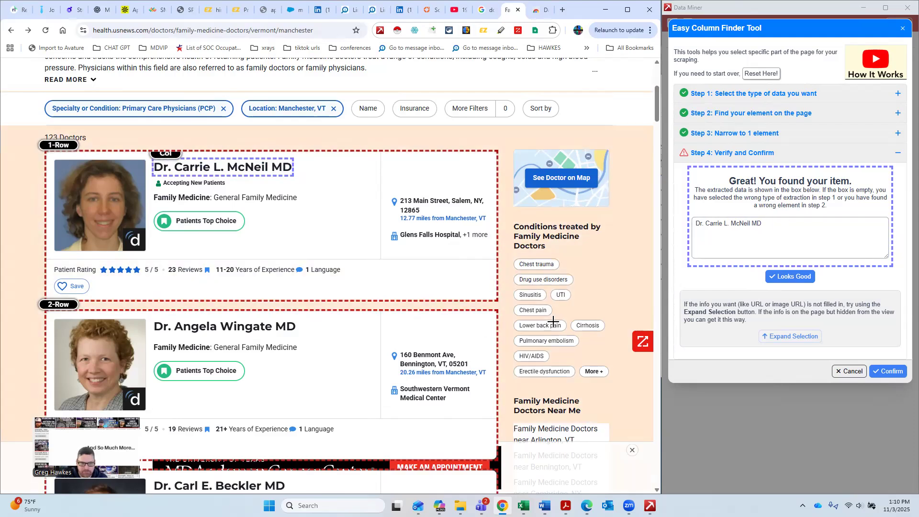
left_click(888, 372)
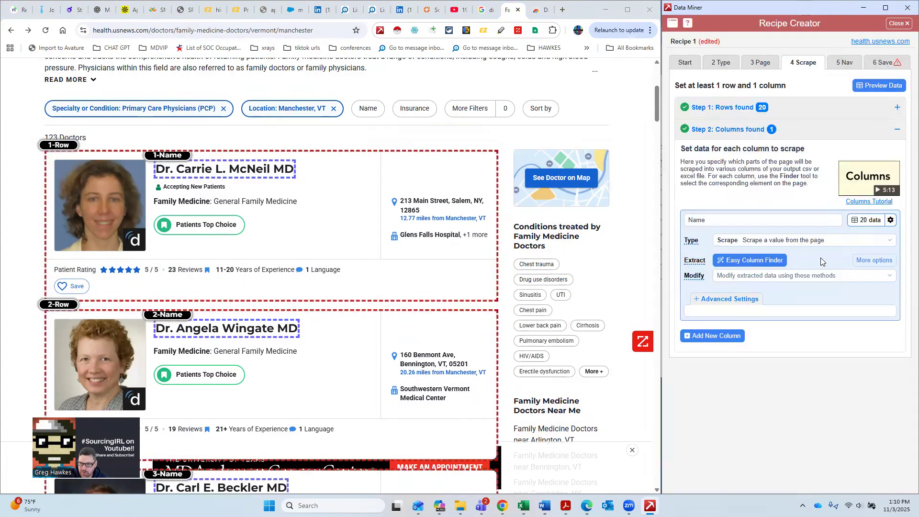
left_click(861, 224)
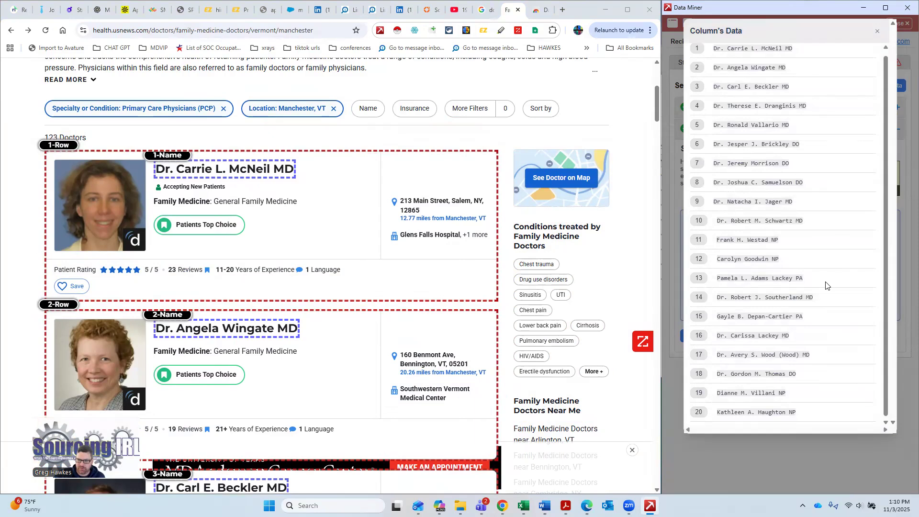
left_click(876, 34)
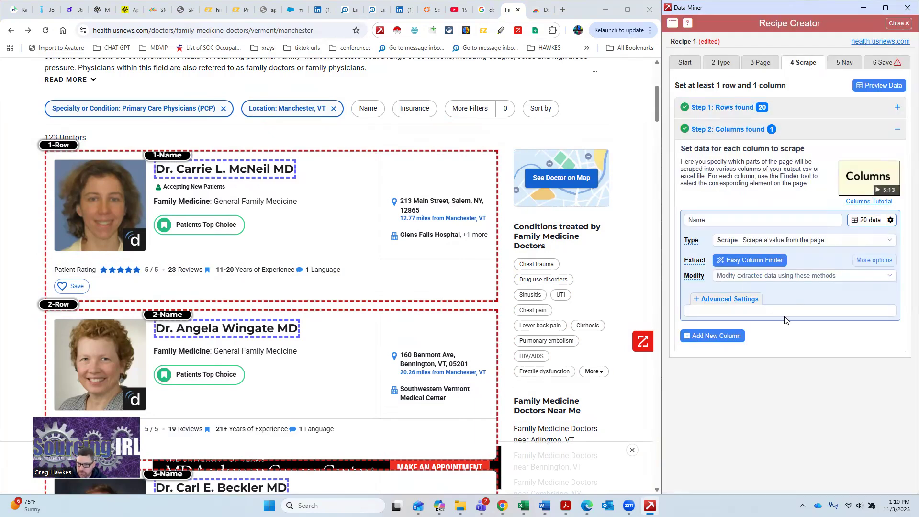
Step: Add a second column and name it Specialty
left_click(717, 336)
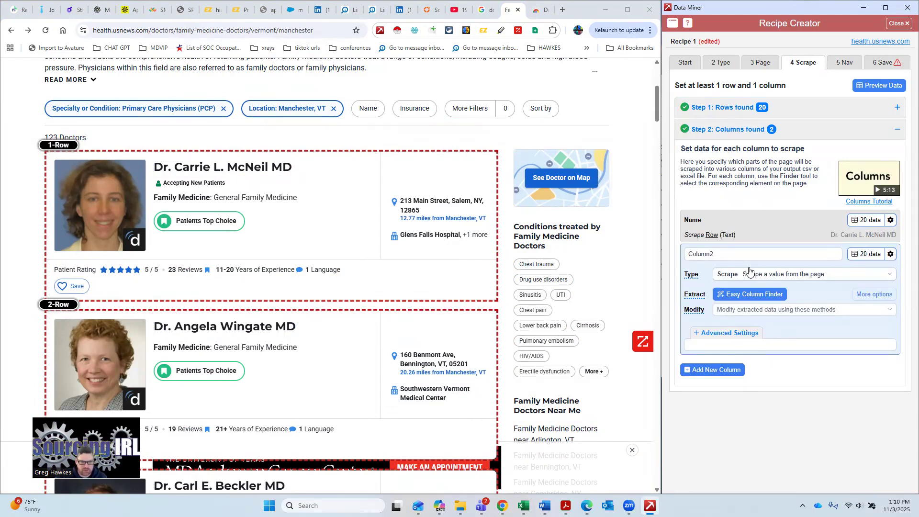
left_click(738, 256)
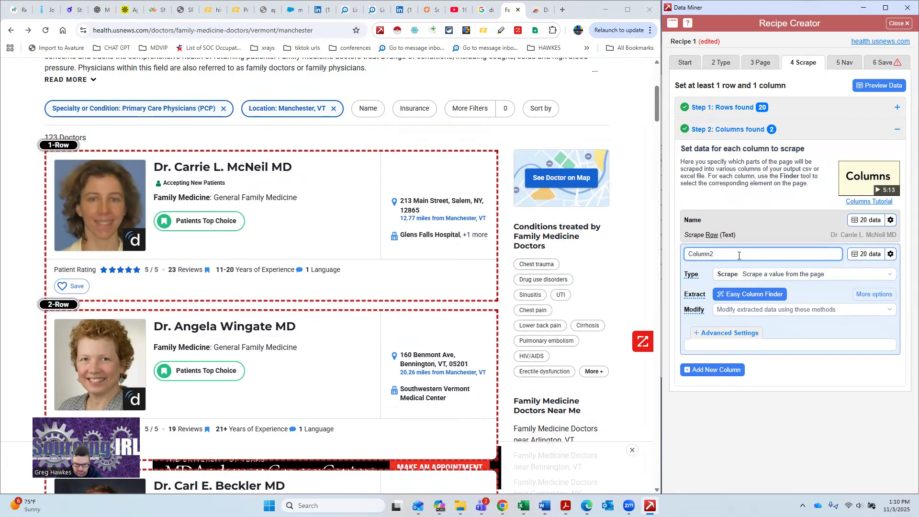
key("BackSpace")
key("BackSpace")
type("Spe")
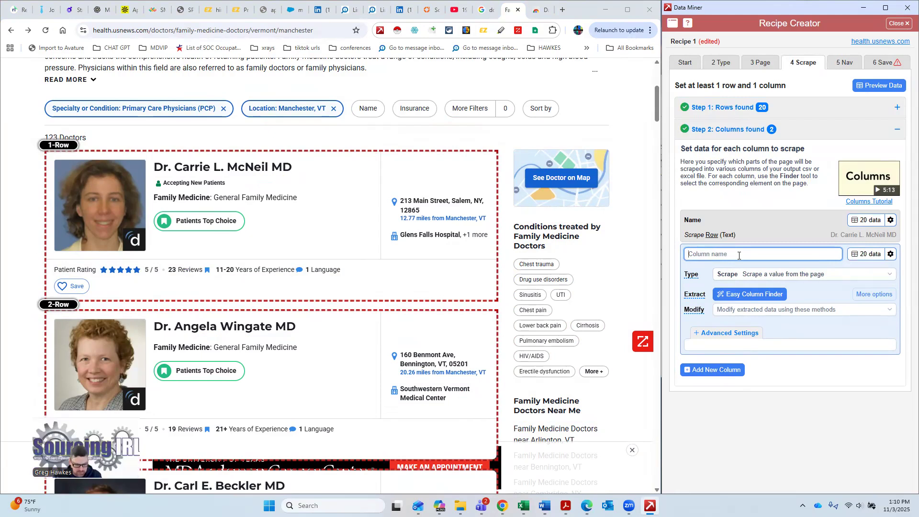
type("cialty")
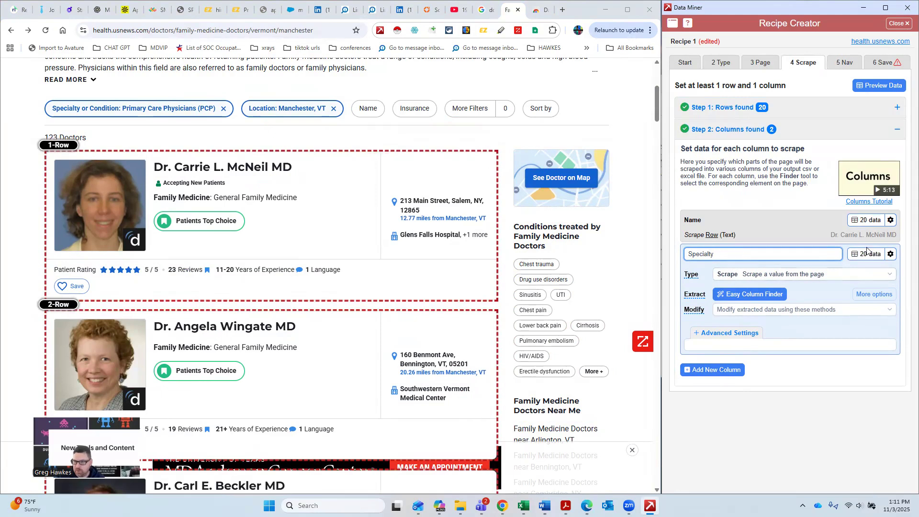
Step: Map the Specialty column to the doctor's specialty line with the Easy Column Finder and confirm
left_click(783, 296)
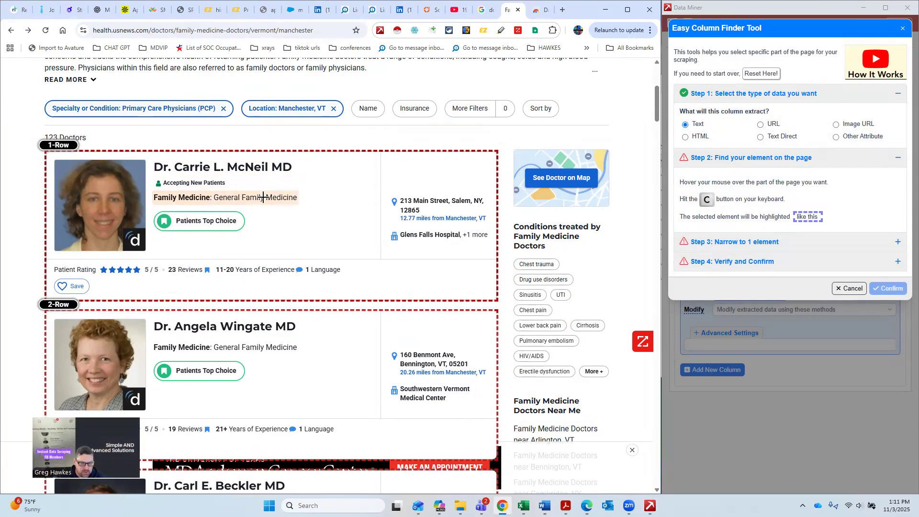
key("c")
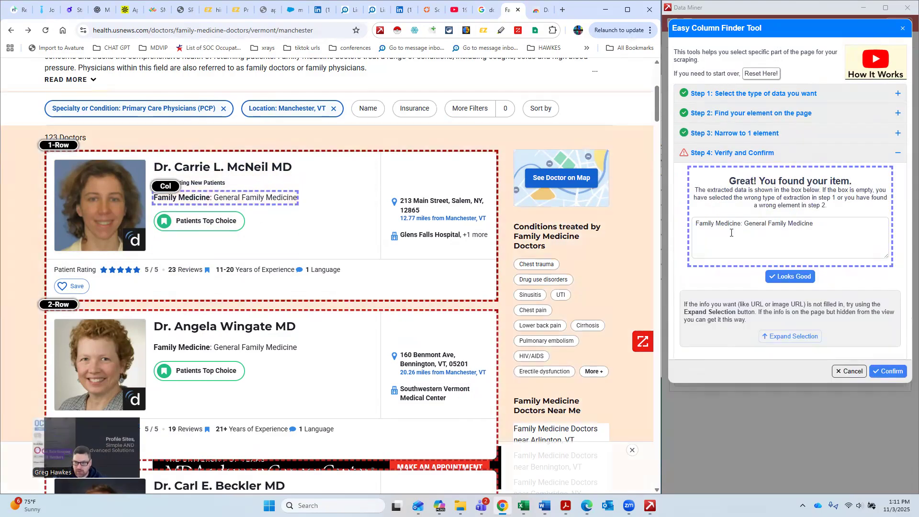
left_click(890, 371)
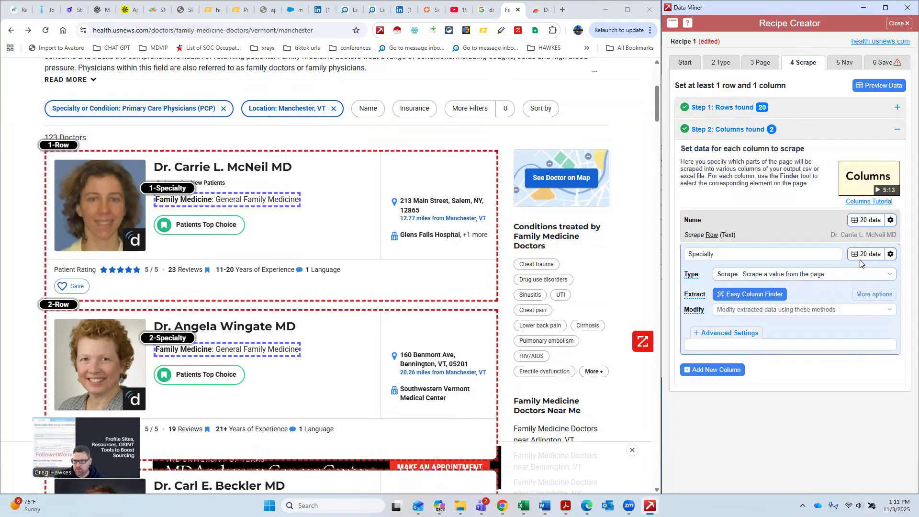
Step: Review the Specialty column's extracted data for all rows
left_click(859, 259)
scroll(837, 241, "down", 1)
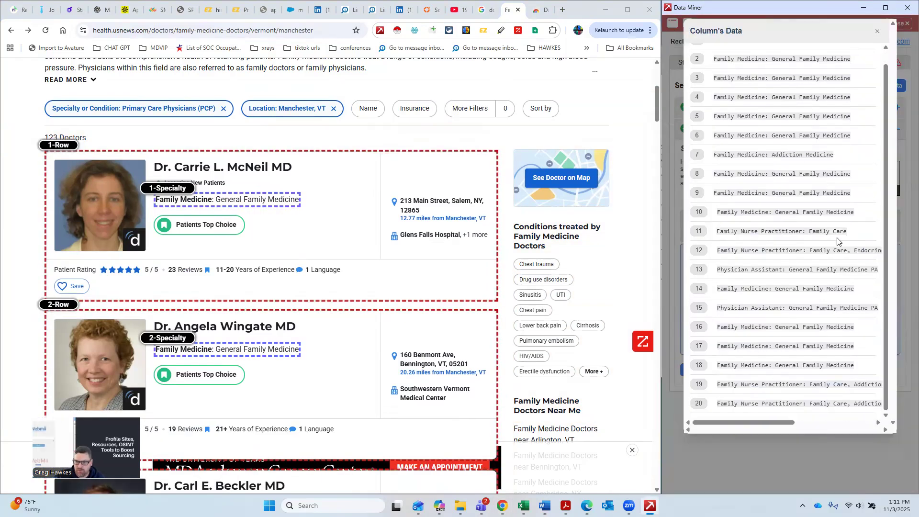
scroll(861, 176, "up", 1)
left_click(879, 32)
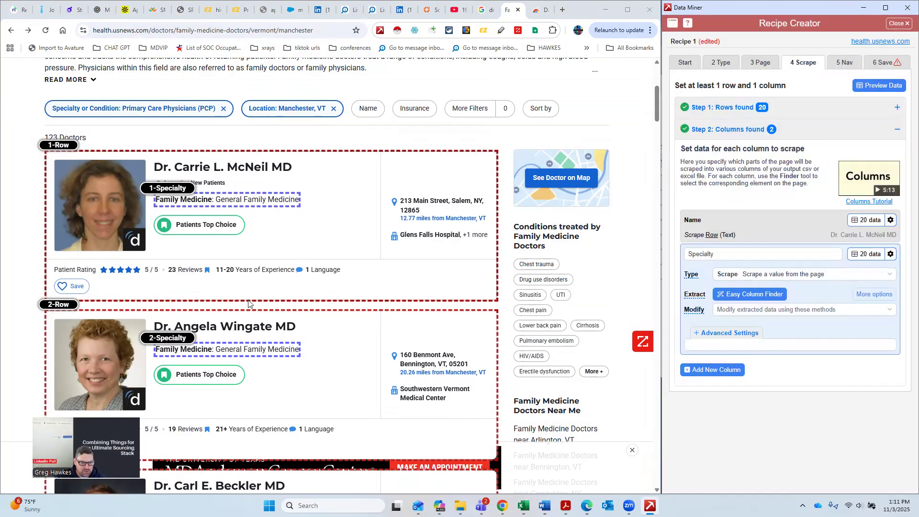
scroll(262, 262, "down", 3)
scroll(261, 262, "up", 3)
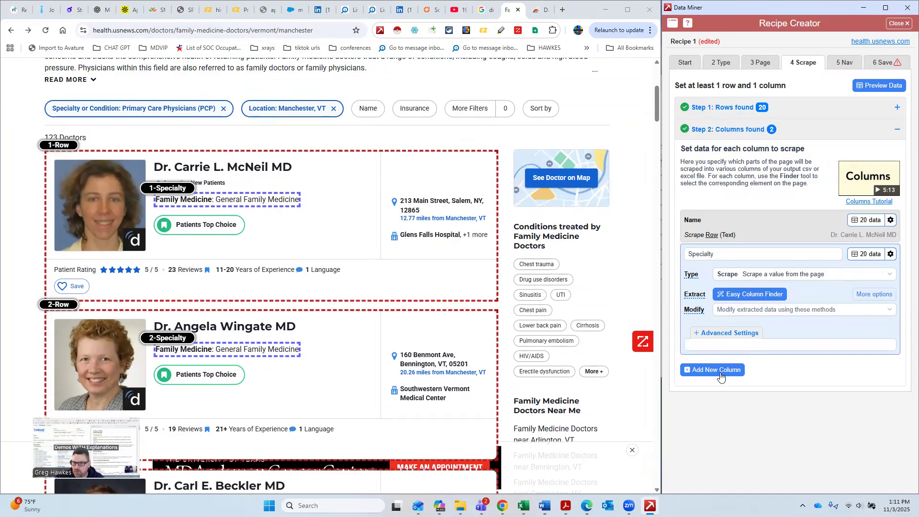
Step: Add a third column named Address, mapped to the doctor's street address by choosing the first item by position in the Easy Column Finder
left_click(696, 370)
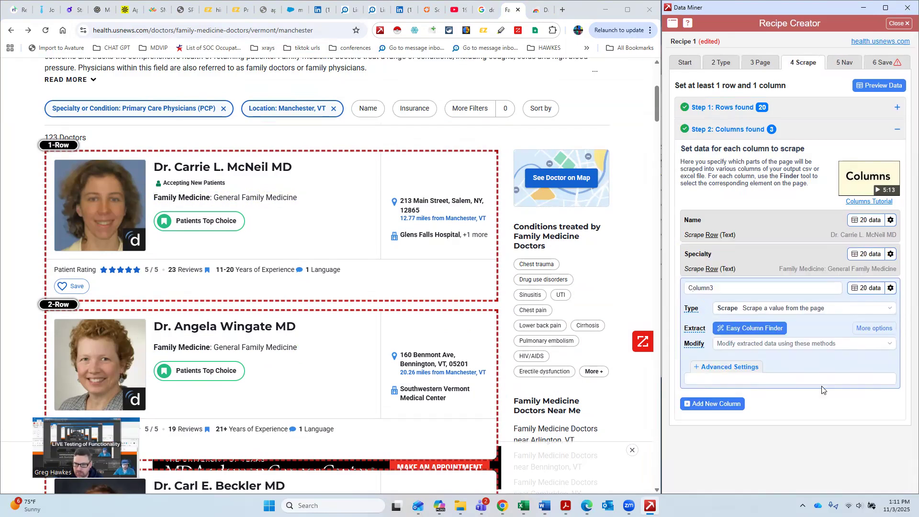
left_click(766, 329)
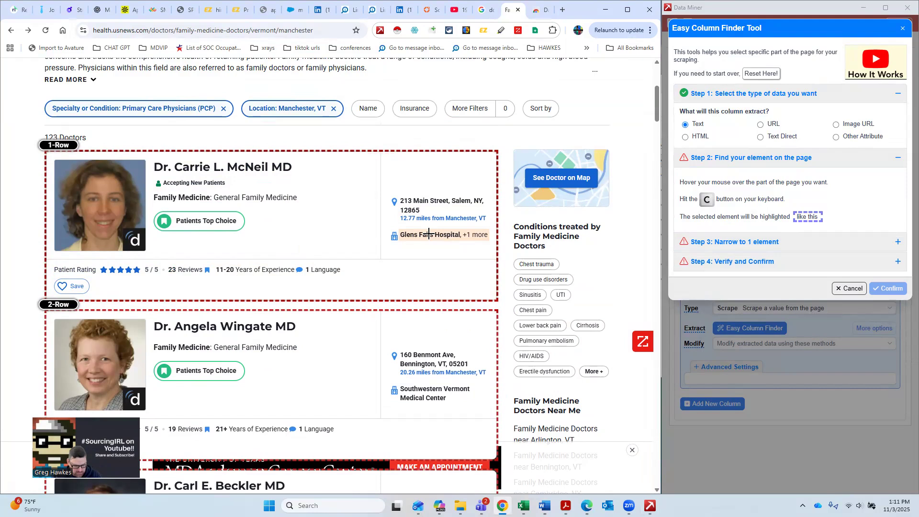
key("c")
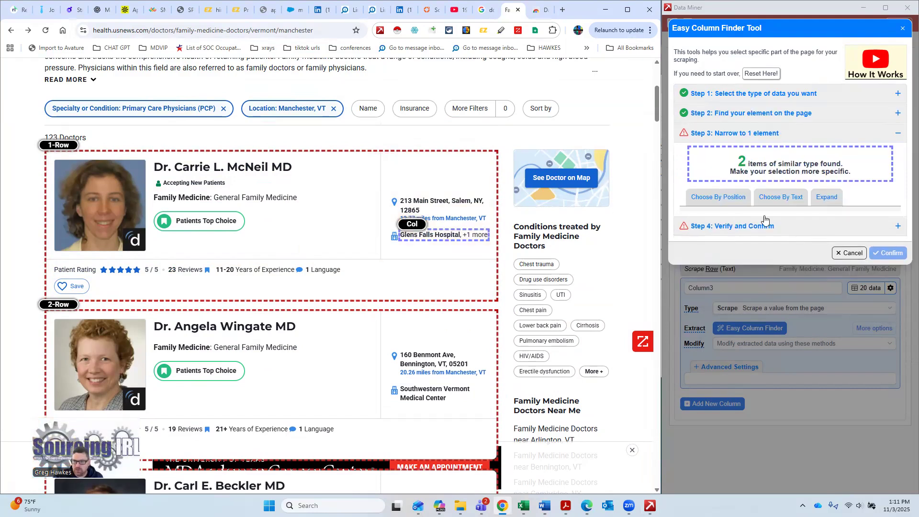
left_click(717, 198)
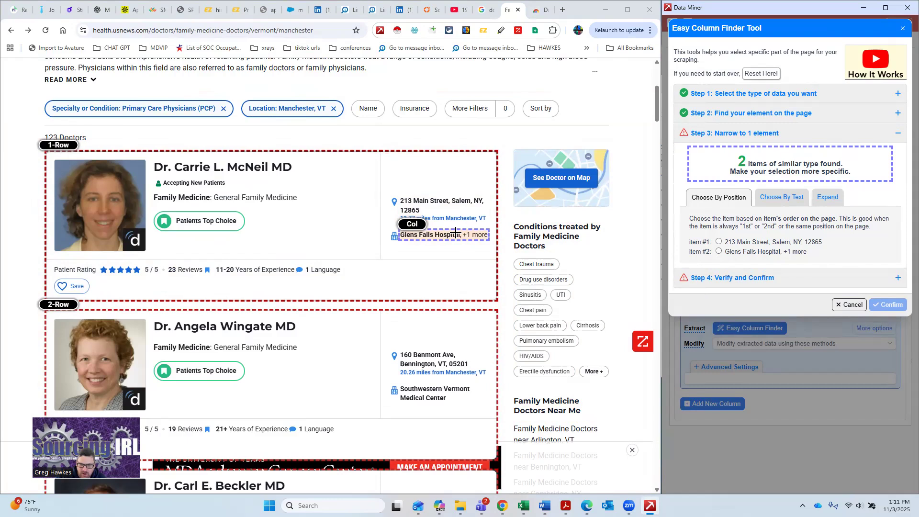
left_click(718, 242)
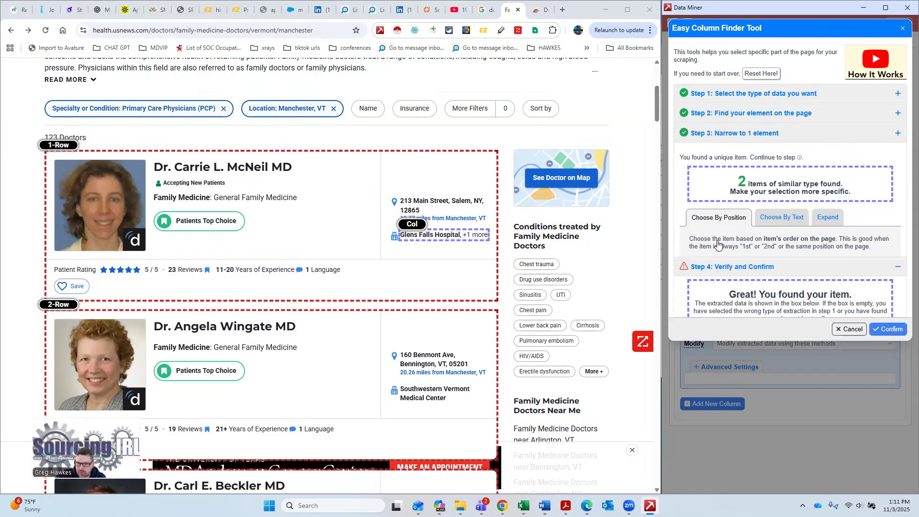
left_click(886, 372)
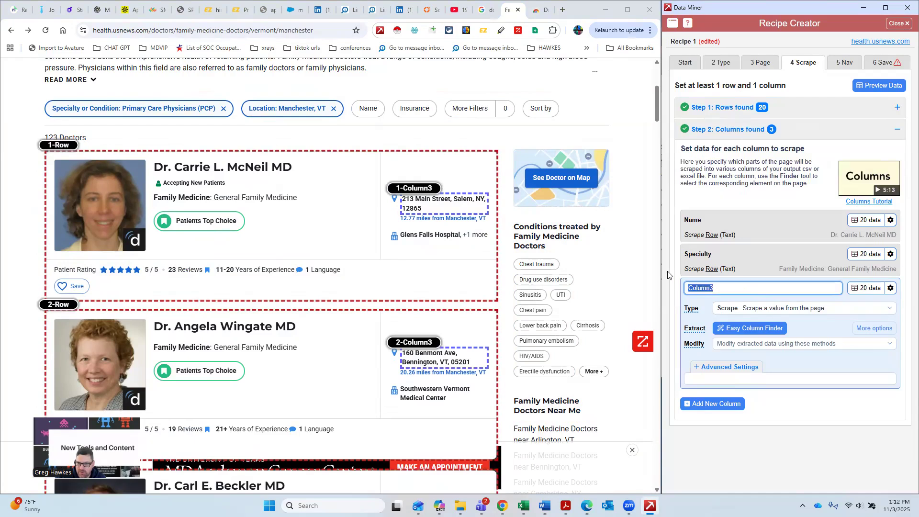
type("Ad")
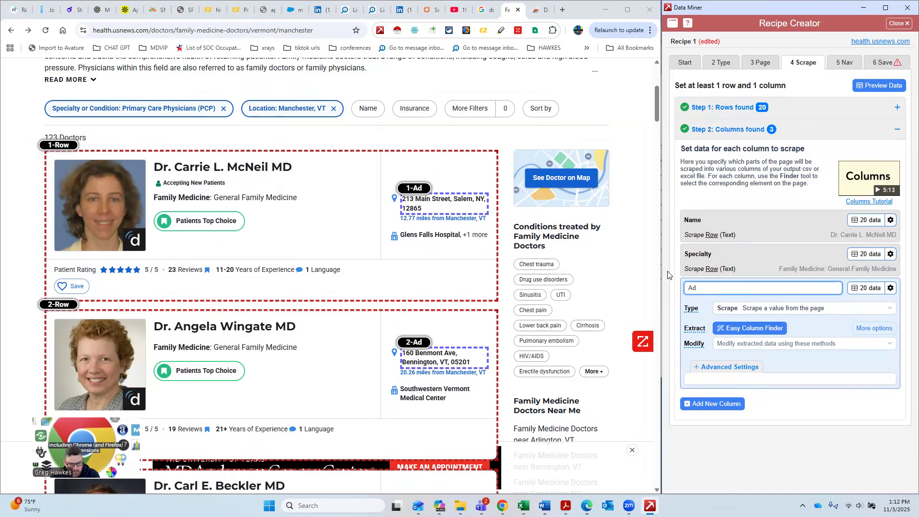
type("rdress")
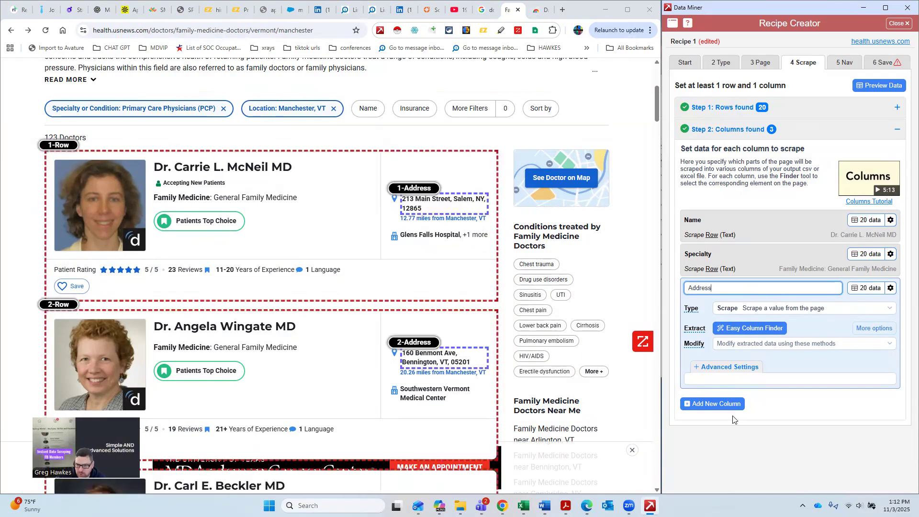
Step: Add a fourth column named Employer, mapped to the doctor's affiliated hospital with the Easy Column Finder
left_click(723, 405)
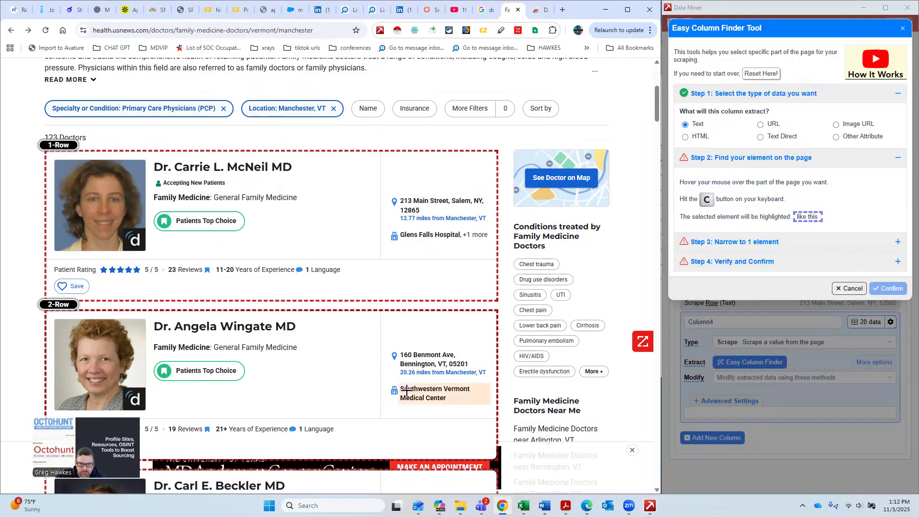
key("c")
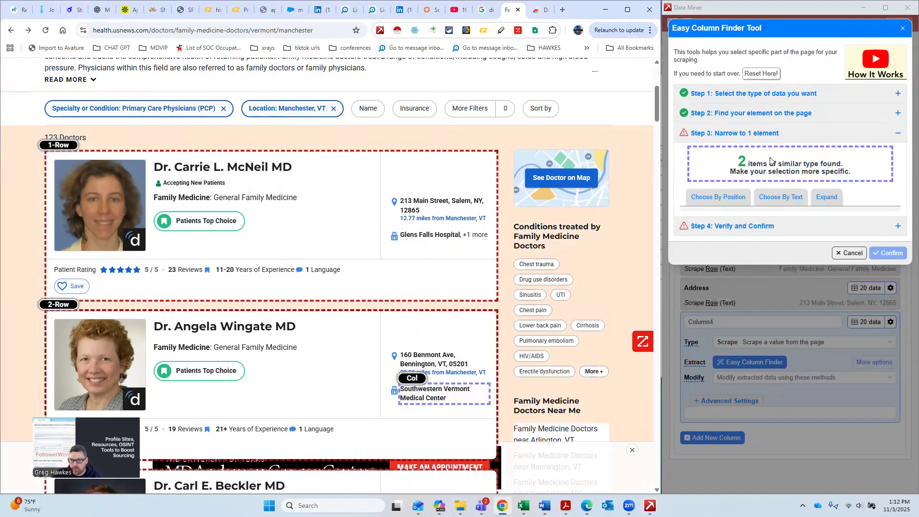
left_click(738, 200)
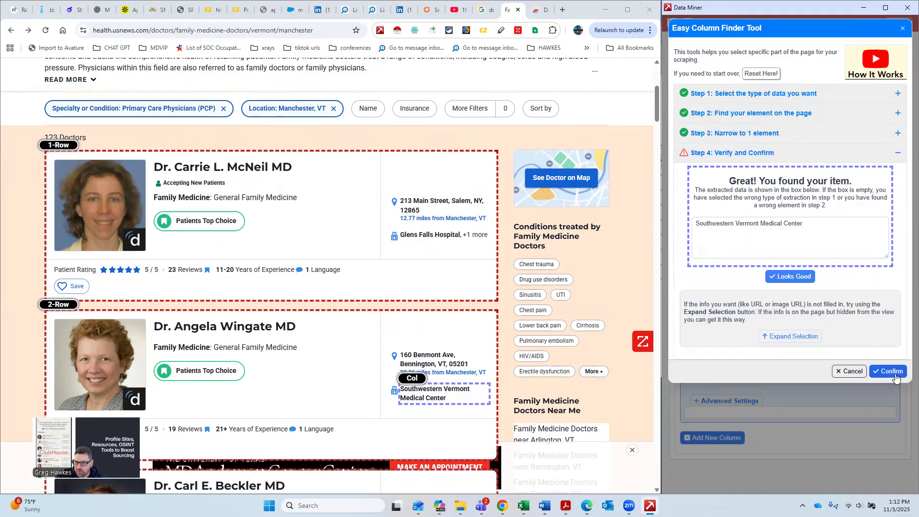
left_click(894, 371)
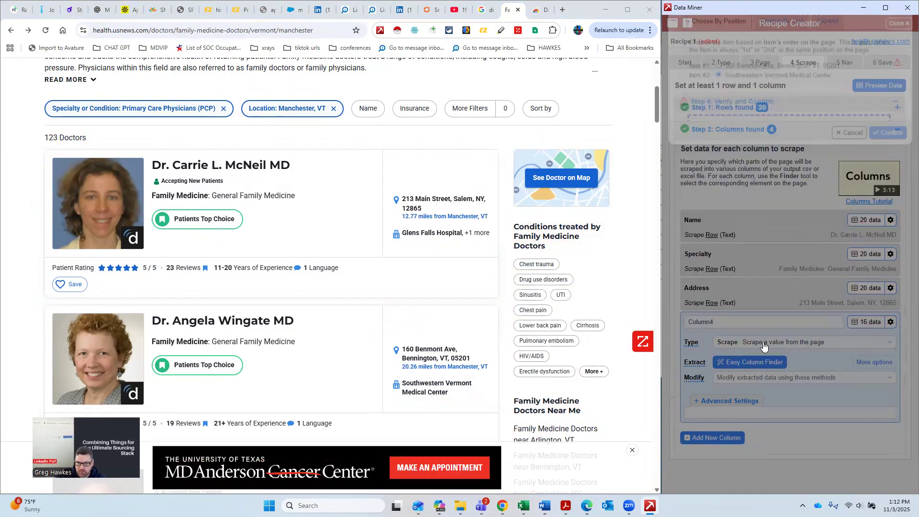
left_click(738, 320)
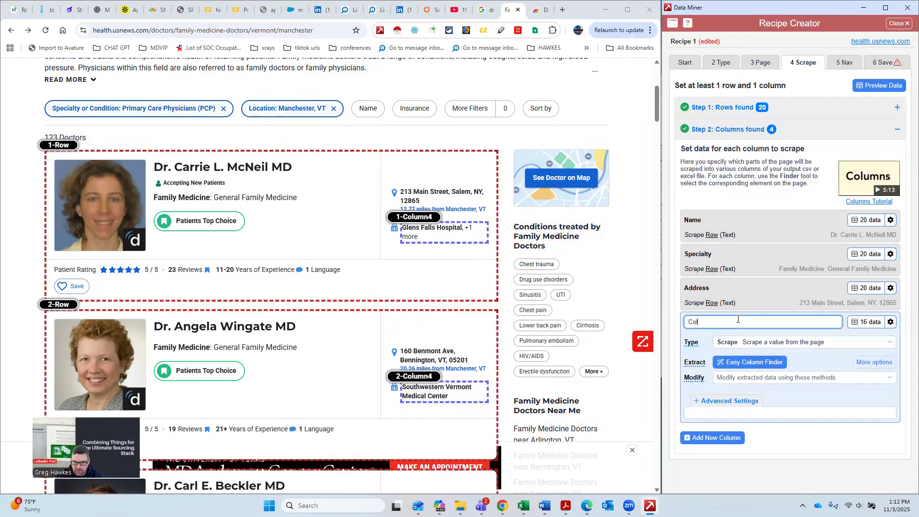
type("E")
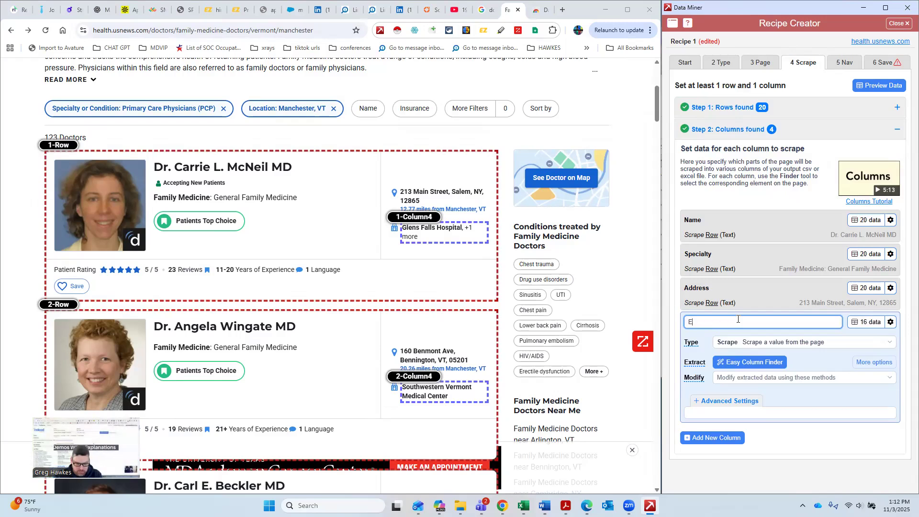
type("mplo")
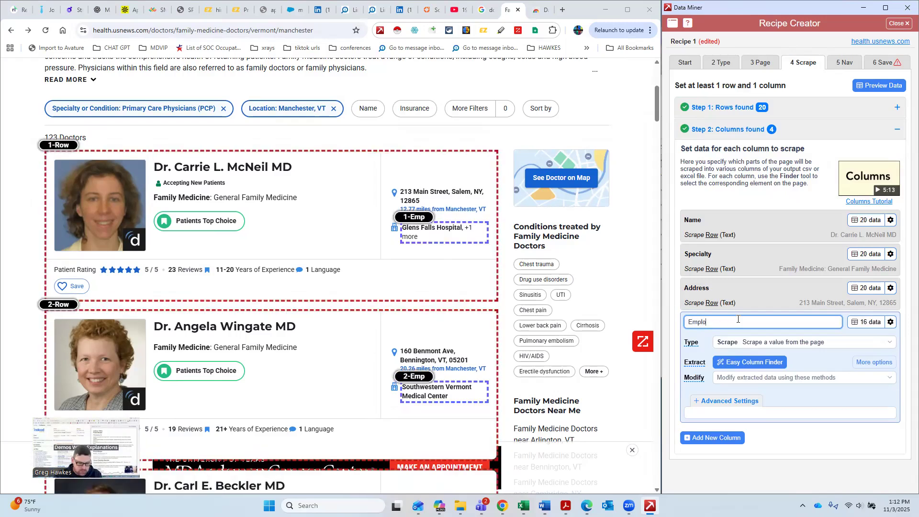
type("yer")
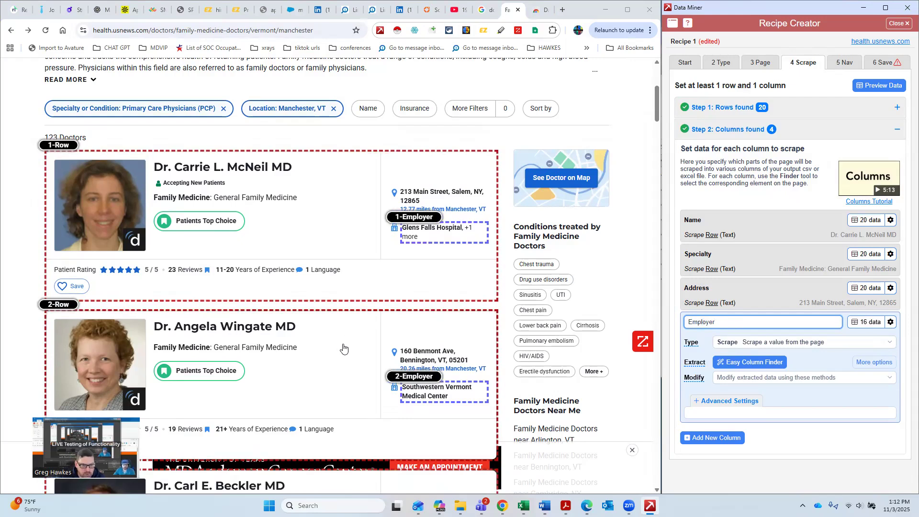
Step: Scroll through the doctor cards to check the Employer column highlights
scroll(343, 348, "down", 1)
scroll(232, 363, "down", 1)
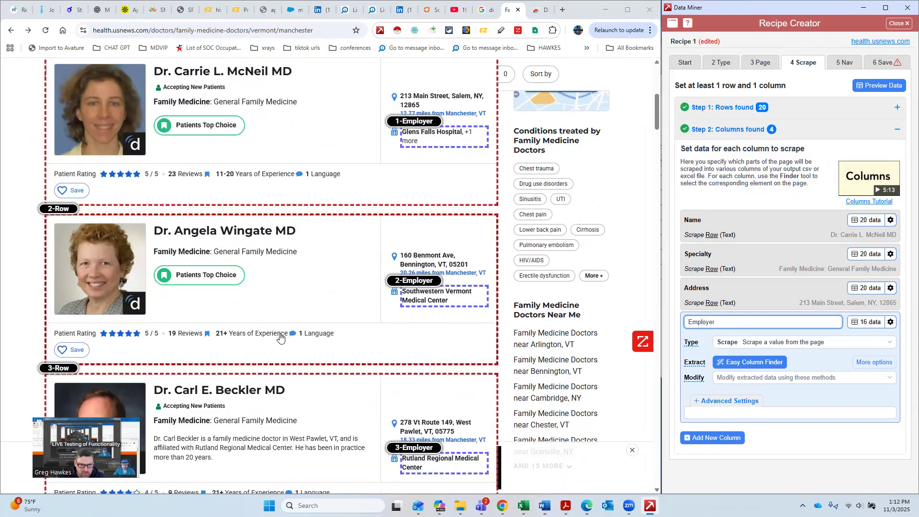
scroll(306, 318, "down", 3)
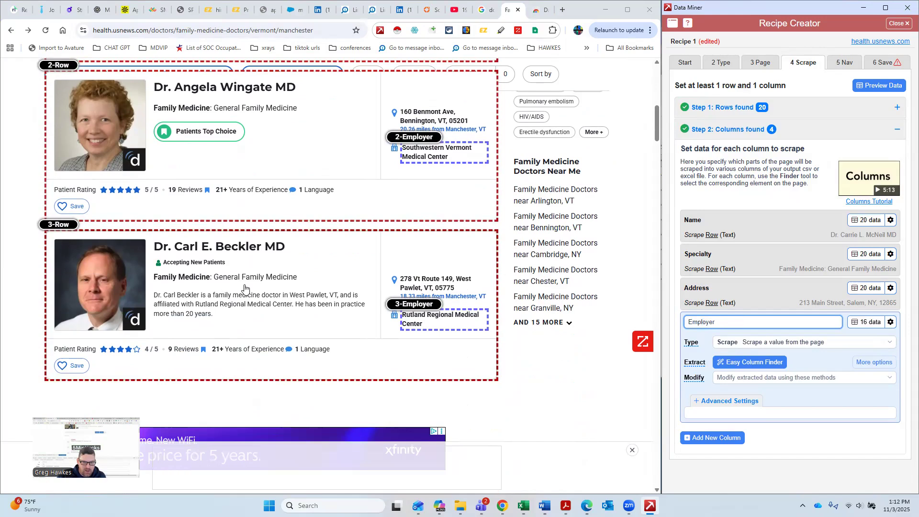
scroll(232, 304, "up", 1)
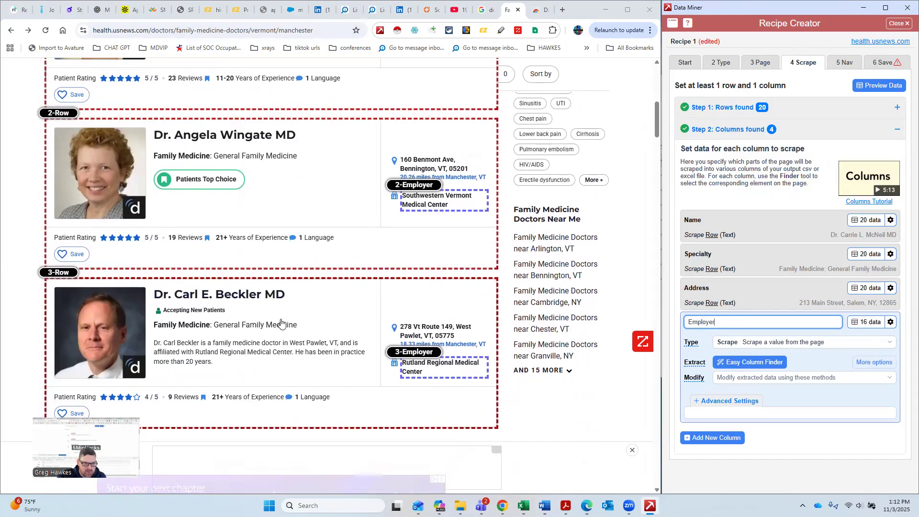
scroll(281, 322, "up", 6)
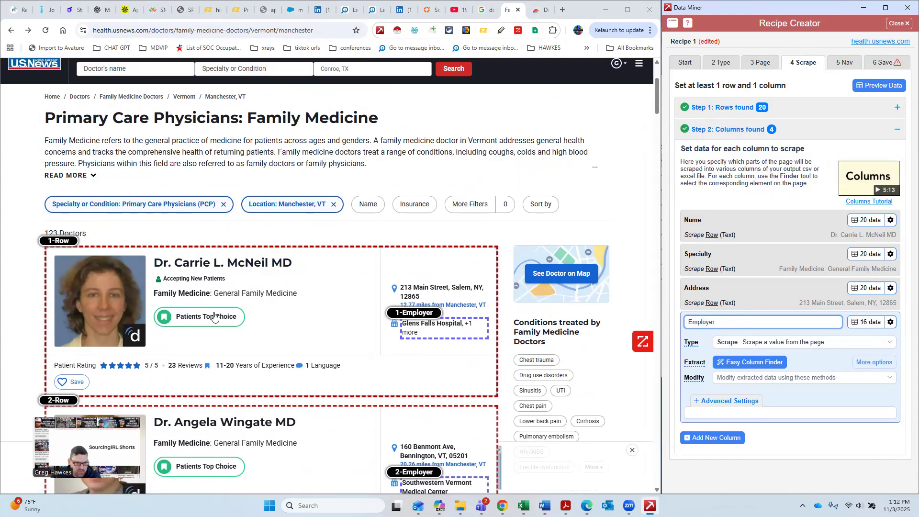
scroll(368, 285, "down", 3)
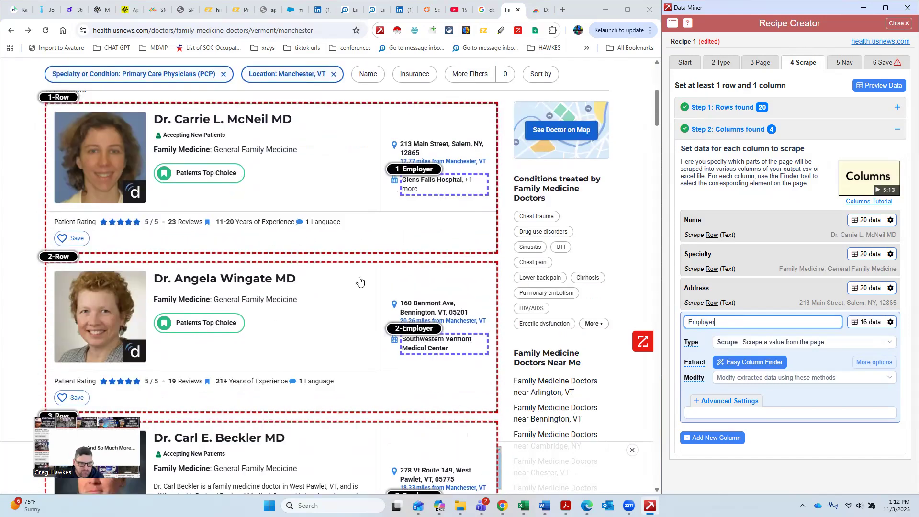
scroll(347, 286, "up", 3)
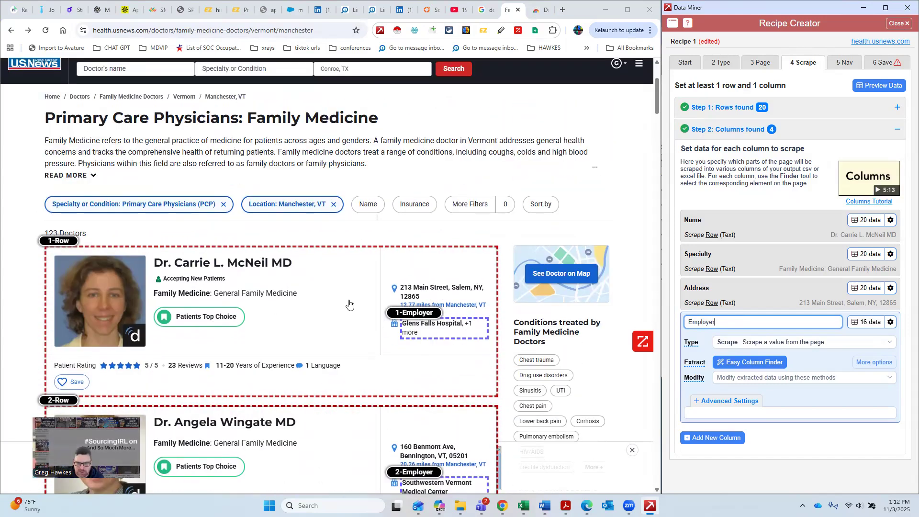
Step: Add a fifth column and try setting its type to Page URL before returning it to Scrape
left_click(718, 437)
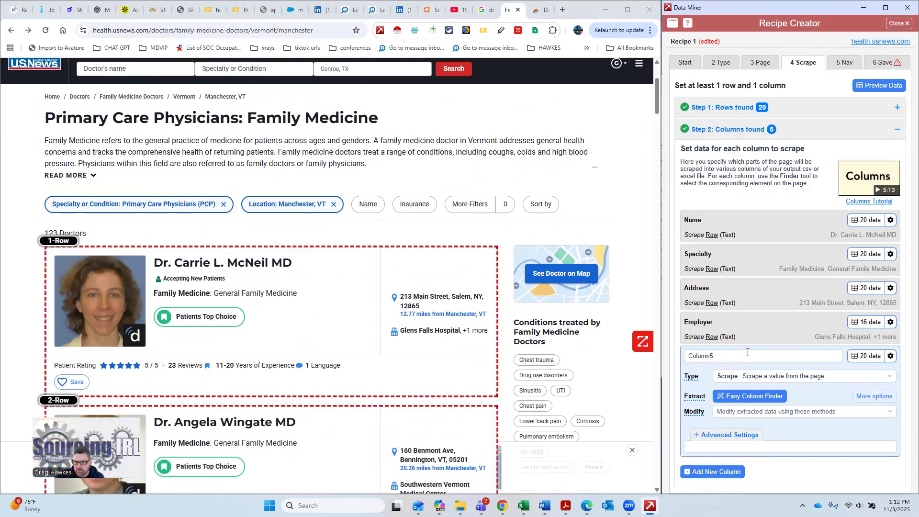
left_click(763, 377)
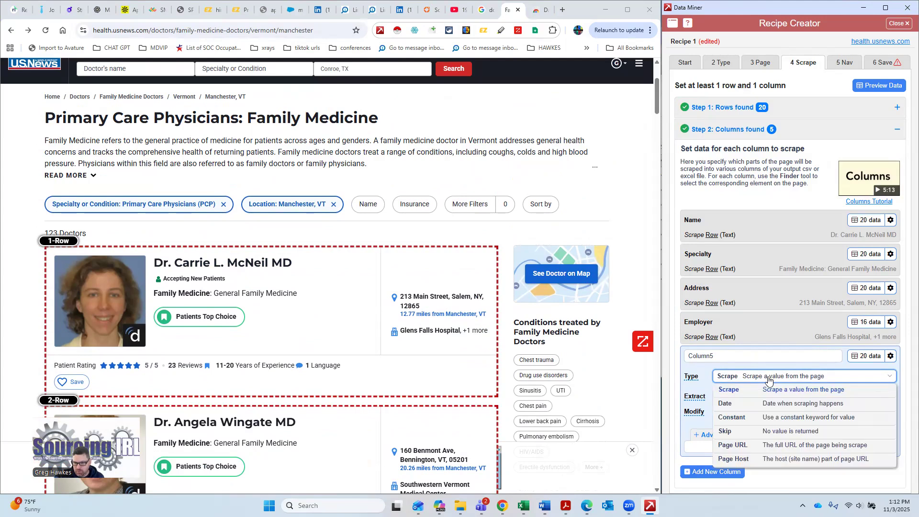
left_click(788, 444)
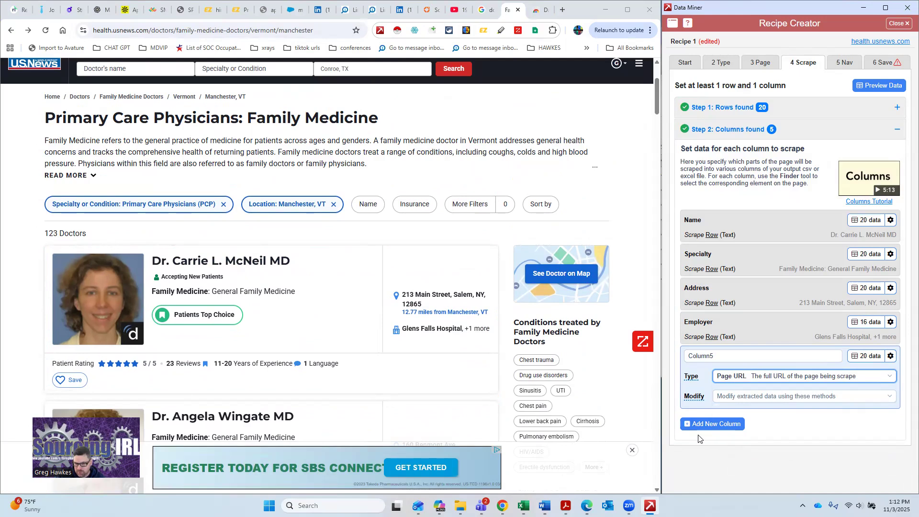
left_click(738, 355)
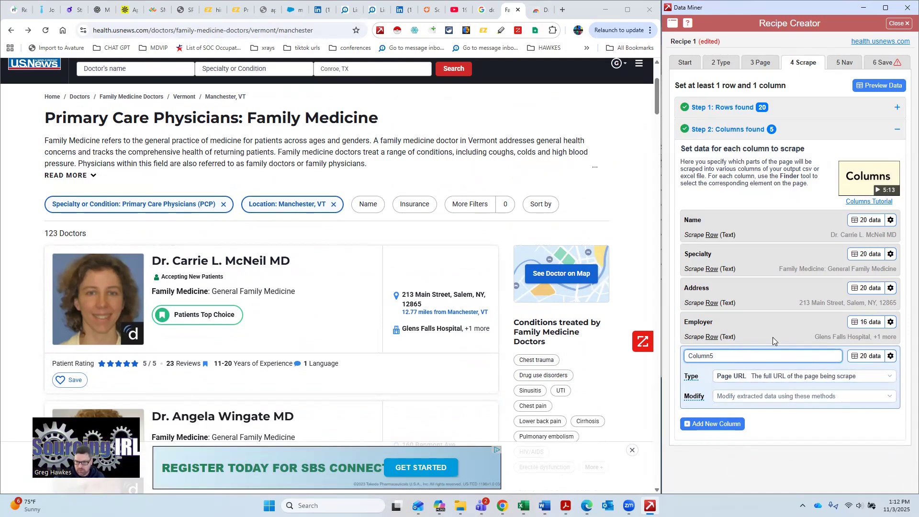
left_click(778, 378)
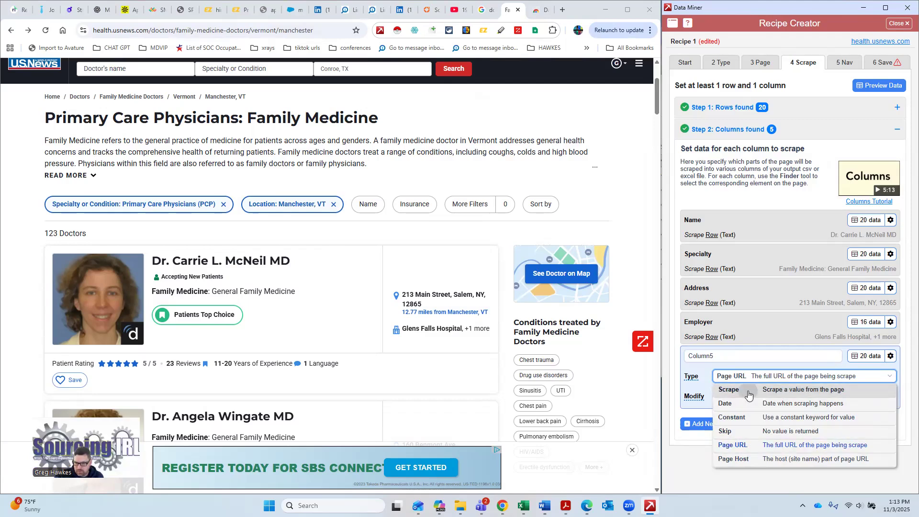
left_click(746, 392)
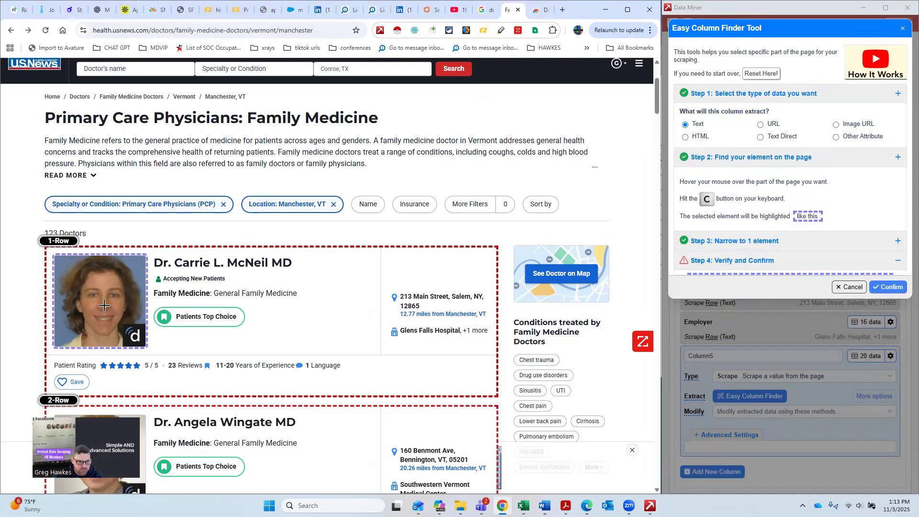
key("c")
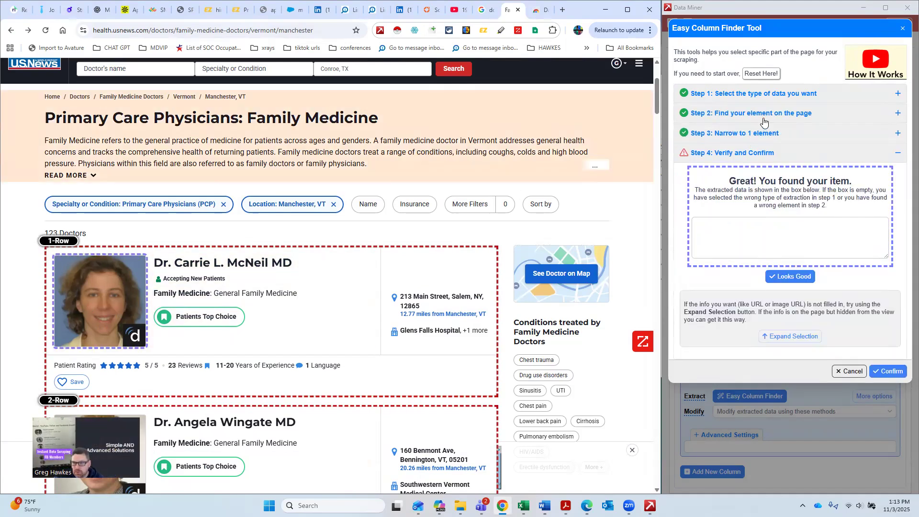
left_click(764, 120)
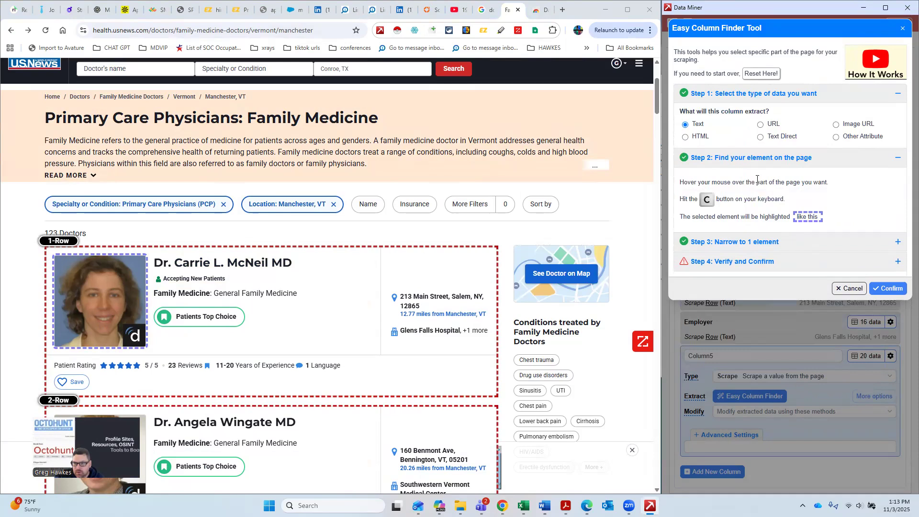
left_click(762, 124)
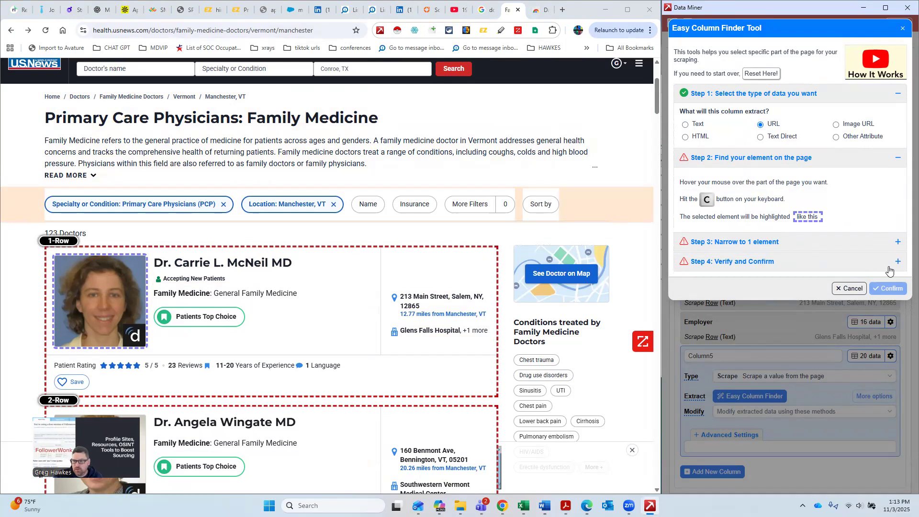
left_click(850, 288)
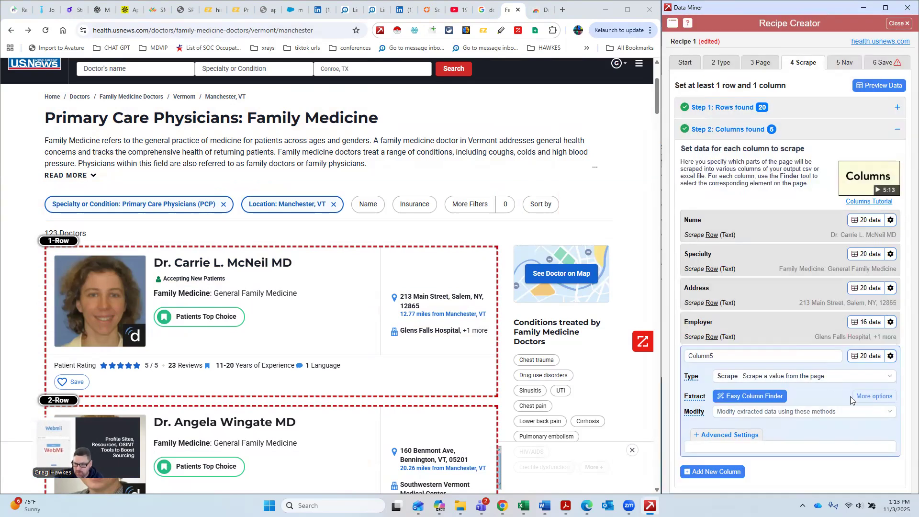
Step: Set the fifth column's extraction type to URL in its advanced settings
scroll(750, 415, "down", 2)
left_click(761, 411)
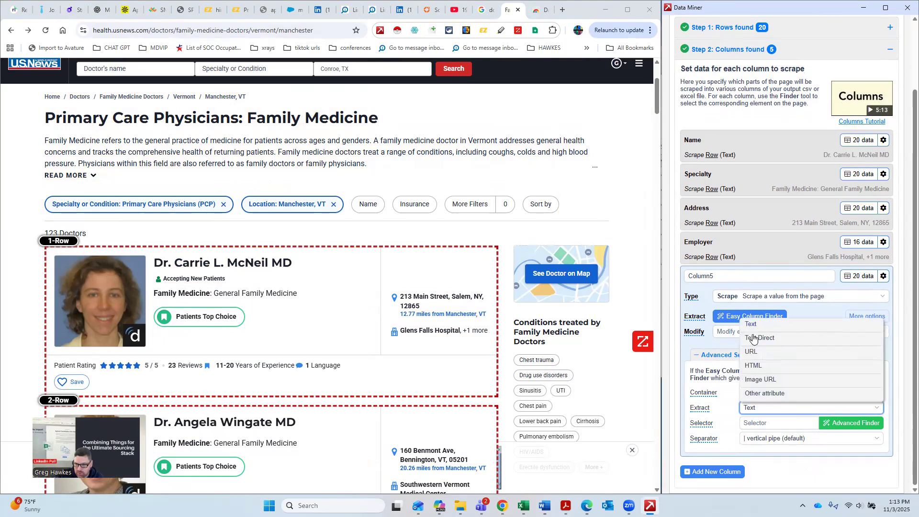
left_click(785, 353)
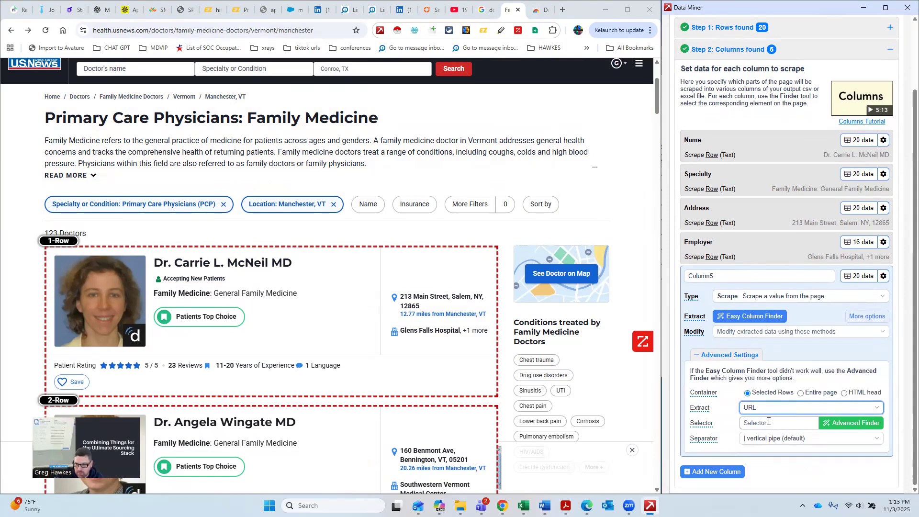
Step: Try picking the doctor-name heading with the Advanced Finder as the fifth column's selector
left_click(833, 423)
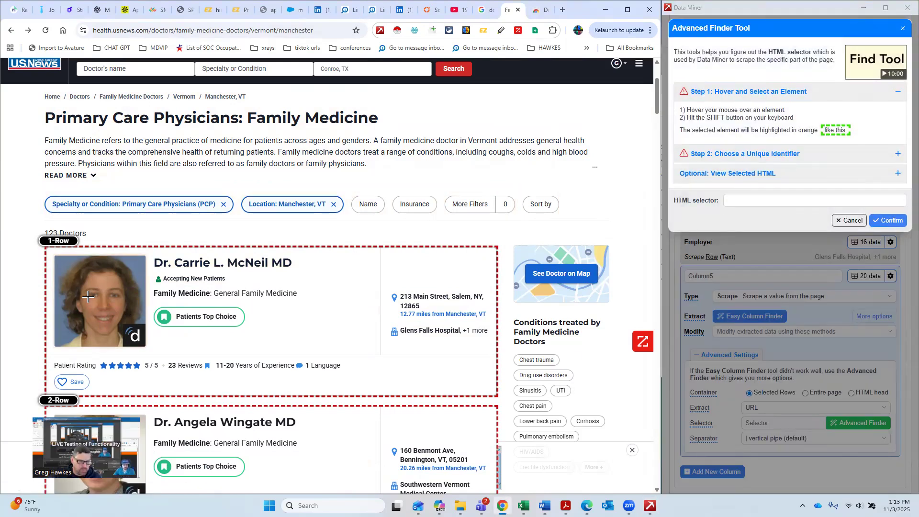
key("shift")
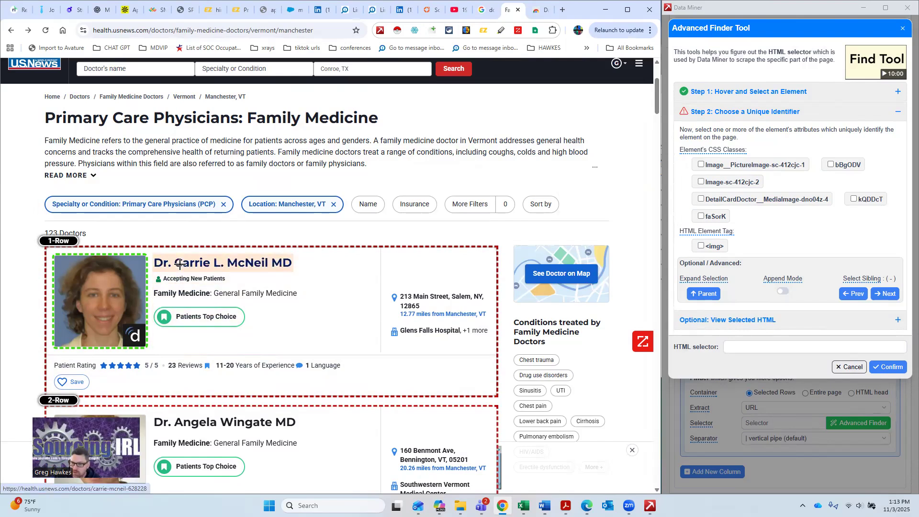
key("shift")
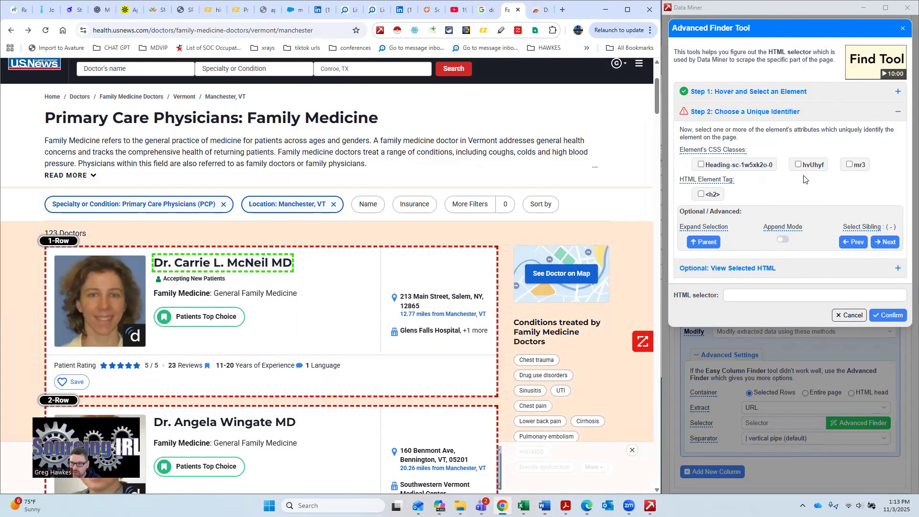
left_click(700, 195)
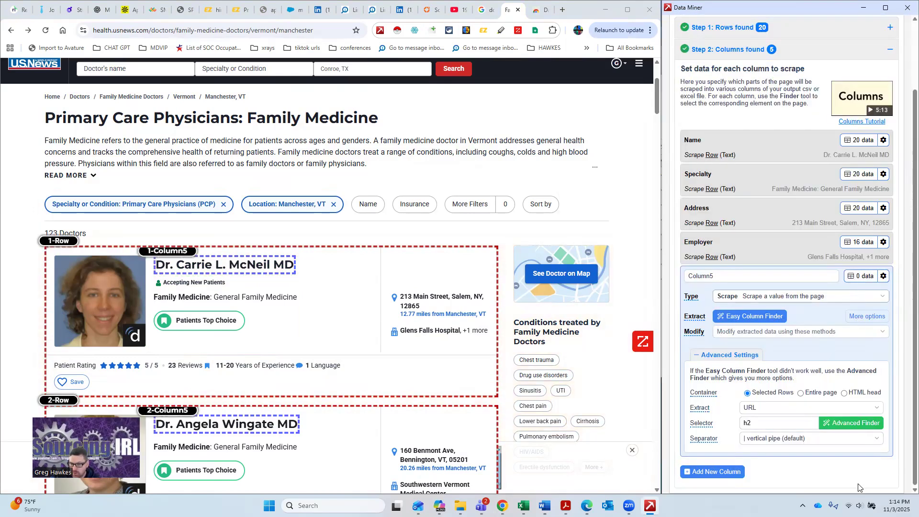
Step: Set the fifth column's selector to a and preview the profile URLs it extracts
left_click(776, 421)
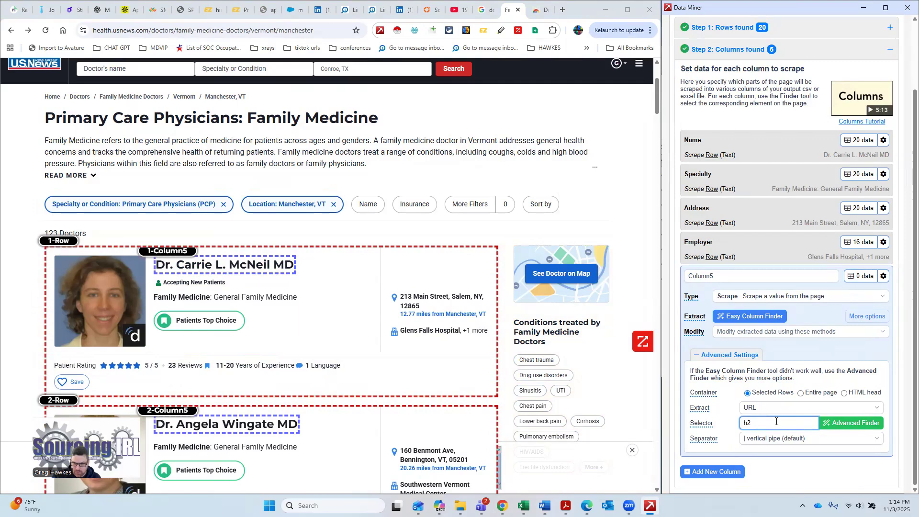
type("a")
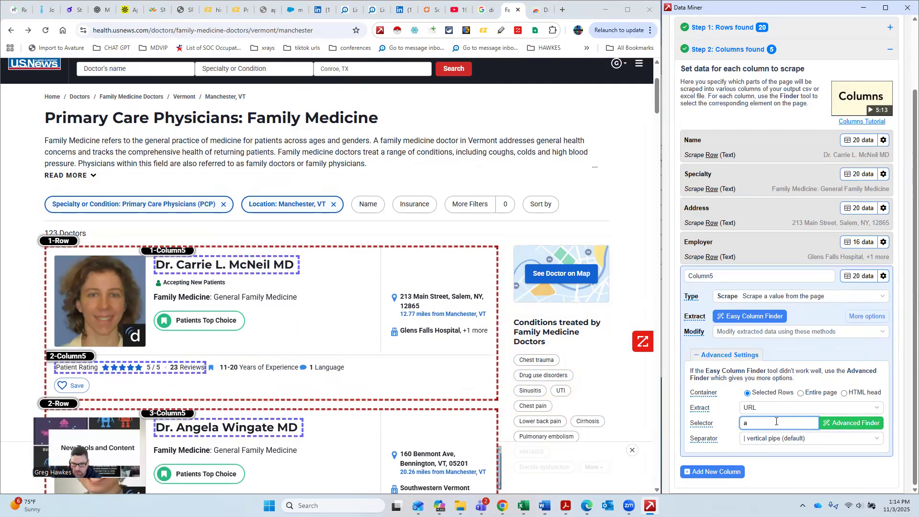
left_click(862, 277)
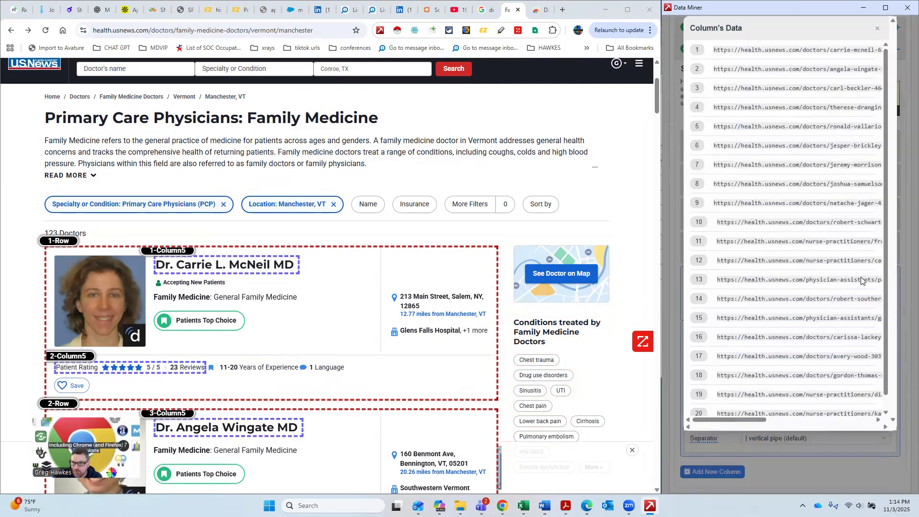
left_click_drag(743, 423, 880, 423)
left_click_drag(711, 429, 640, 425)
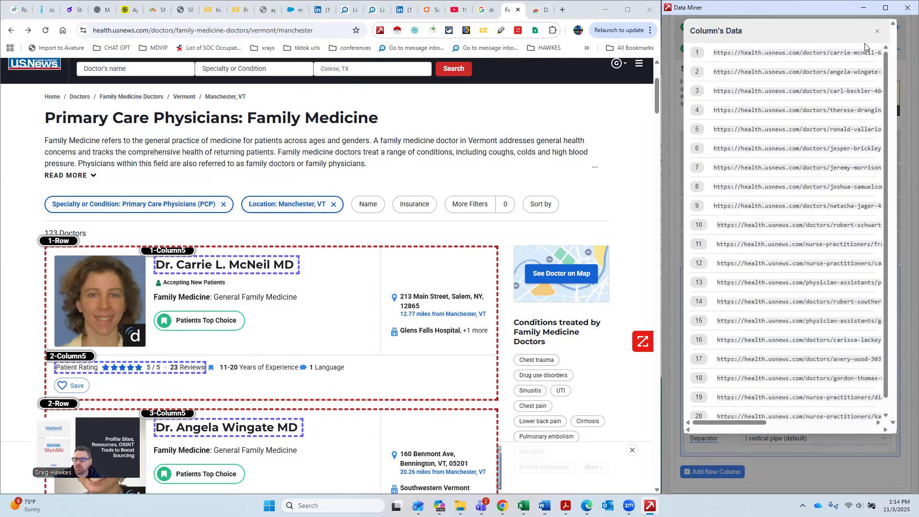
key("Escape")
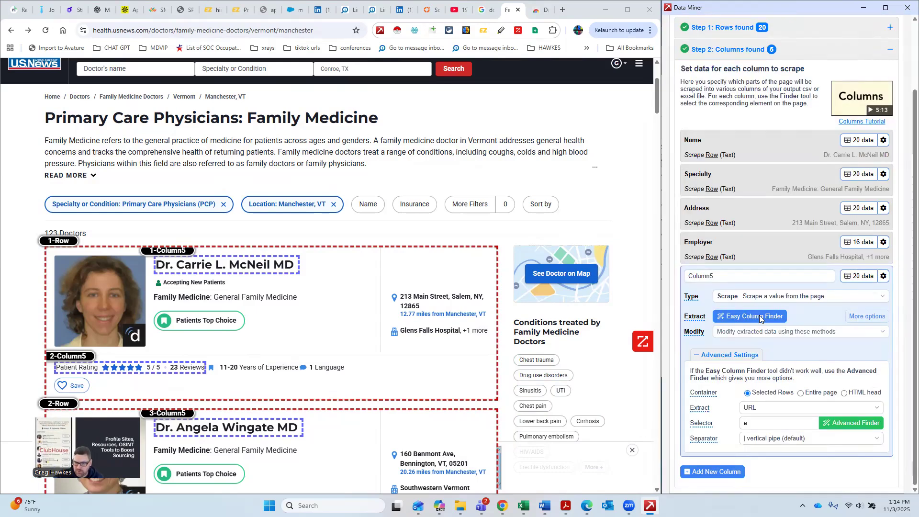
Step: Rename the fifth column to link
left_click(733, 272)
key("BackSpace")
key("BackSpace")
key("BackSpace")
key("BackSpace")
key("BackSpace")
key("BackSpace")
key("BackSpace")
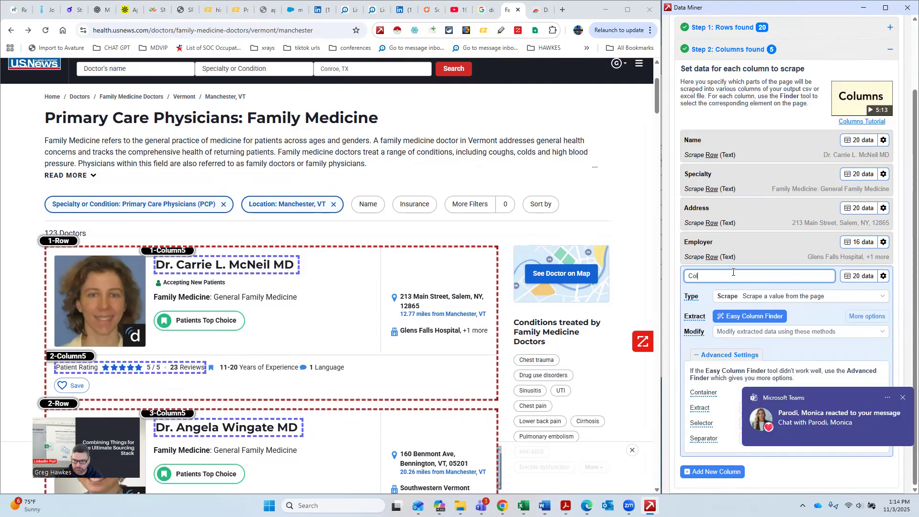
type("link")
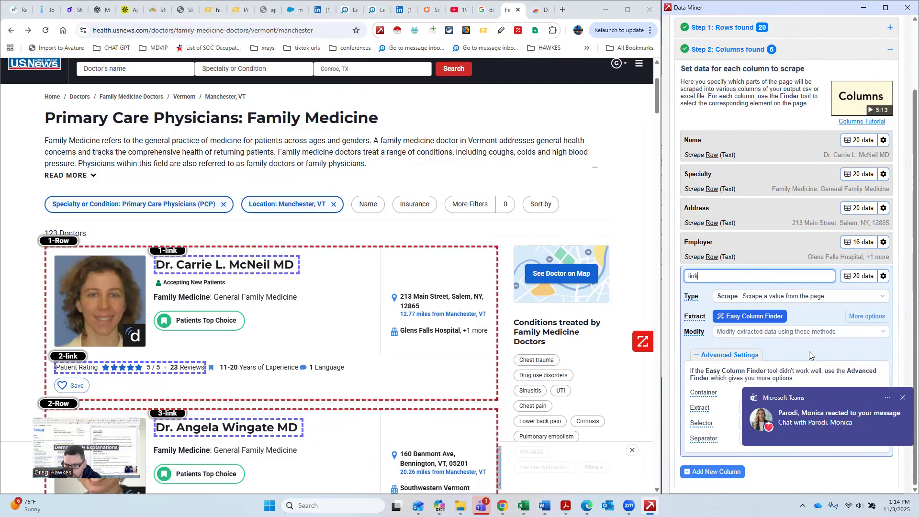
left_click(720, 316)
scroll(816, 383, "up", 3)
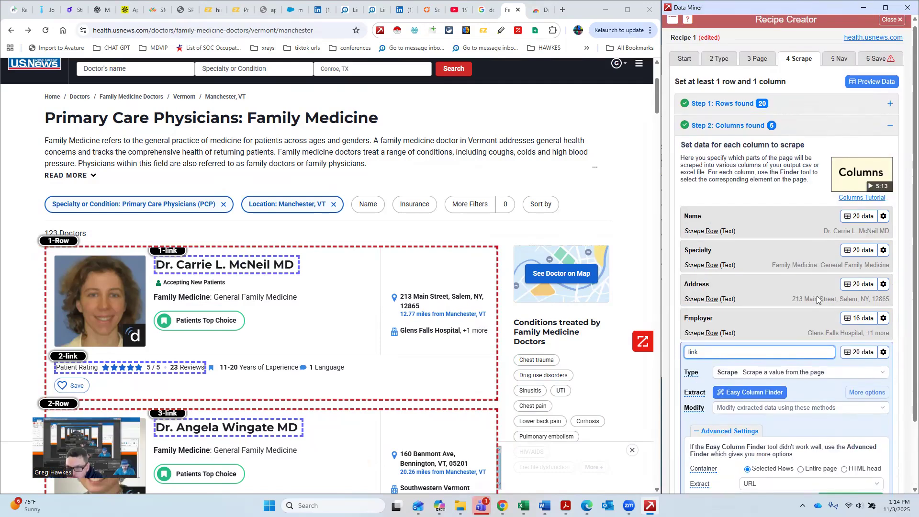
scroll(785, 256, "down", 2)
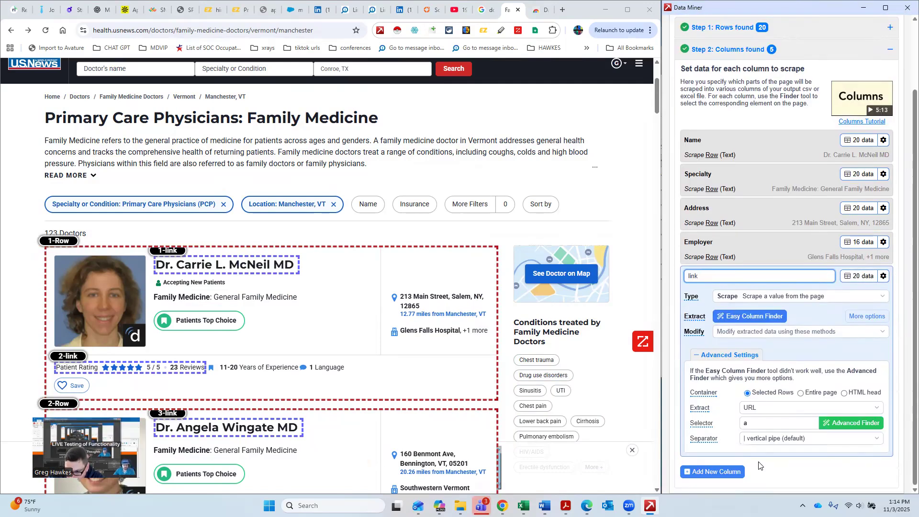
scroll(847, 84, "up", 2)
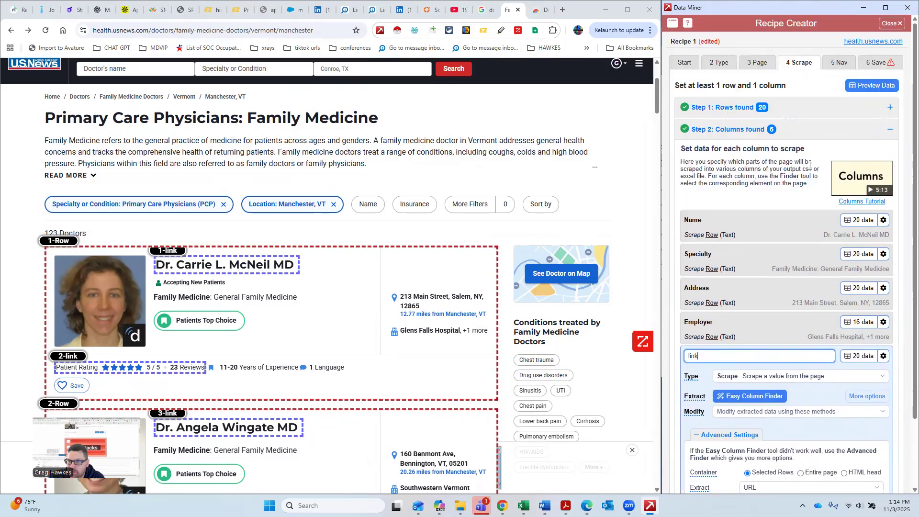
Step: Rename the recipe to the author's surname followed by USNews Physicians Scraper
left_click(839, 63)
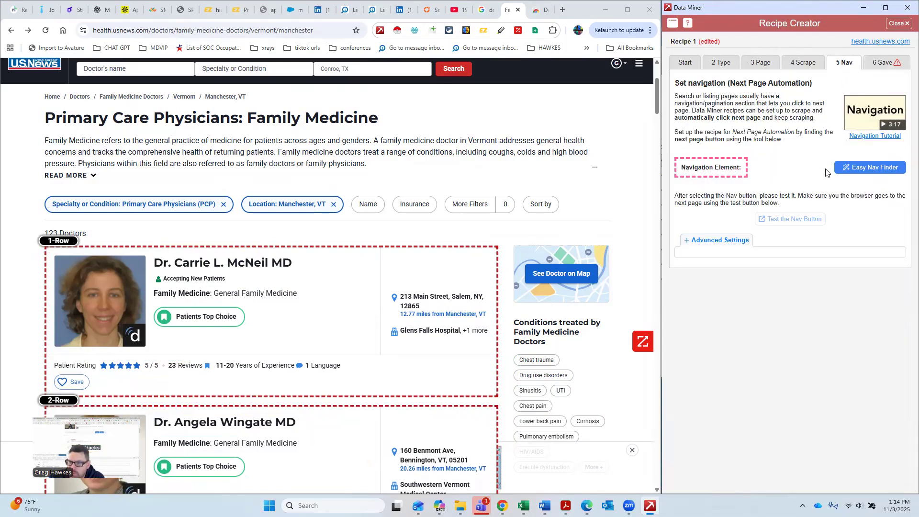
left_click(883, 63)
left_click(795, 118)
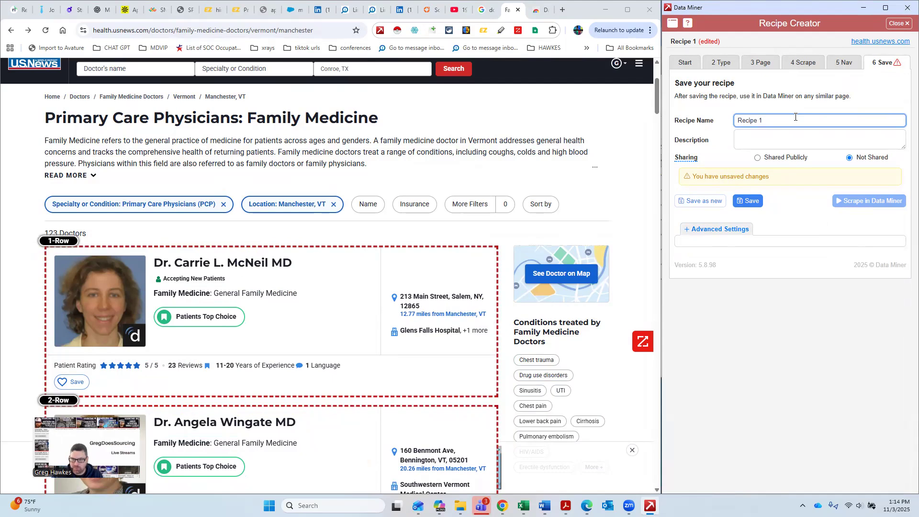
key("BackSpace")
key("BackSpace")
key("BackSpace")
key("BackSpace")
key("BackSpace")
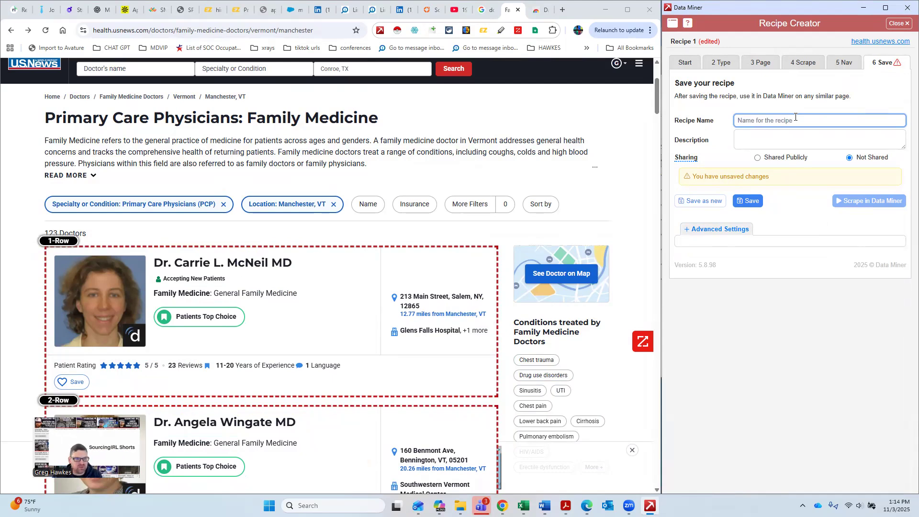
type("USNews Physicians")
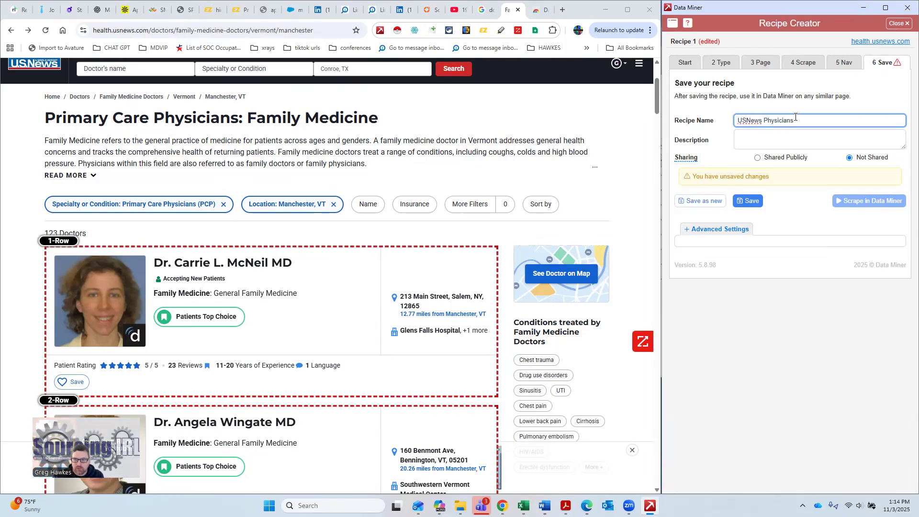
type("Gre")
key("BackSpace")
key("BackSpace")
key("BackSpace")
type("Hawkes")
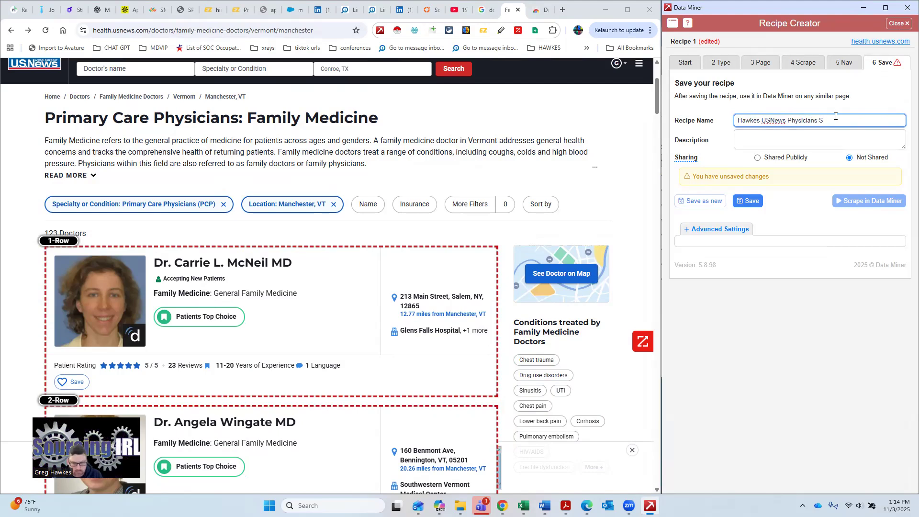
key("BackSpace")
key("BackSpace")
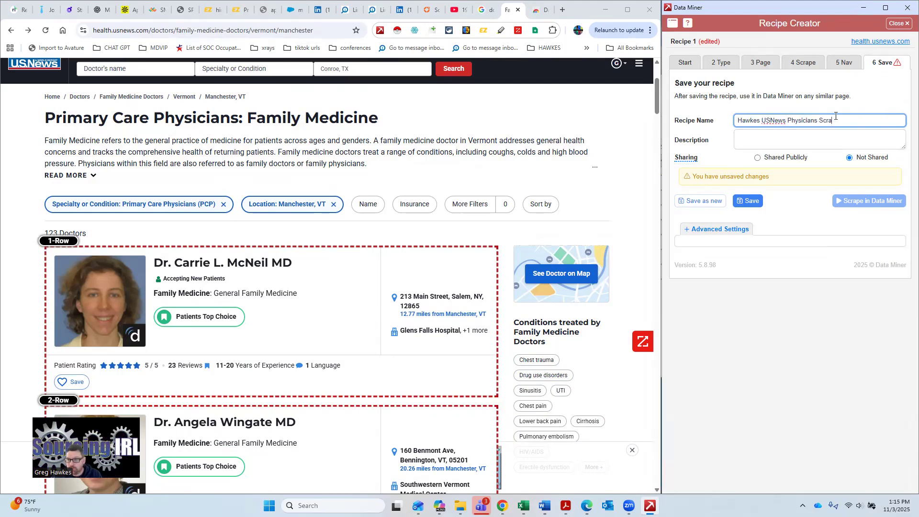
Step: Set the recipe's sharing to Shared Publicly and save it
left_click(757, 159)
left_click(750, 200)
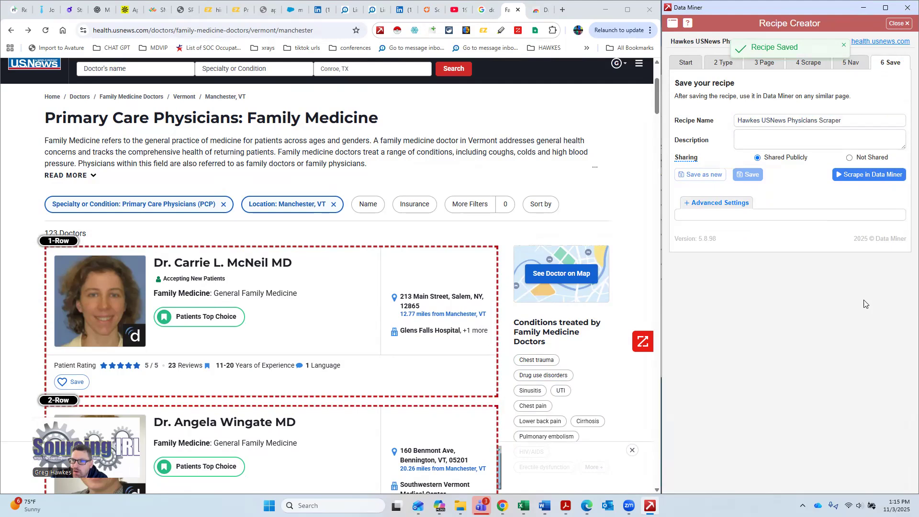
scroll(318, 287, "down", 4)
scroll(318, 287, "up", 4)
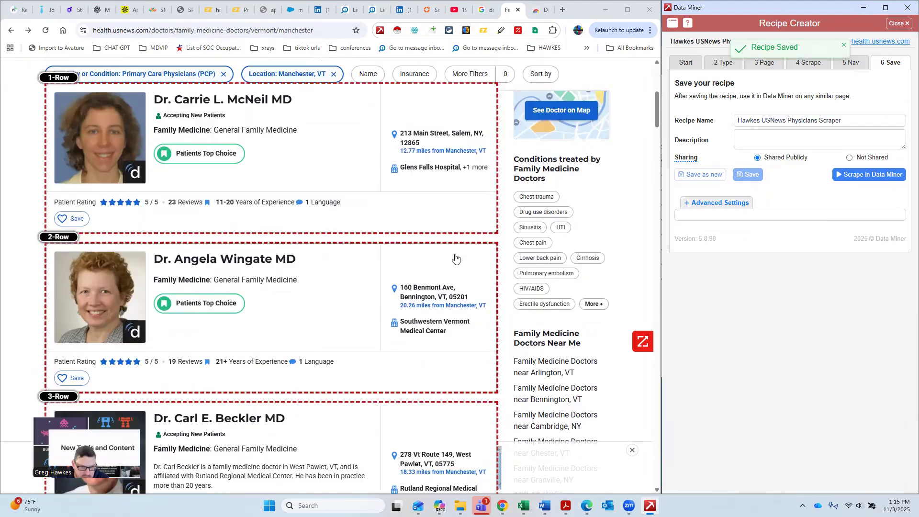
Step: Set the navigation element to the results' next-page arrow using the Easy Nav Finder
left_click(848, 63)
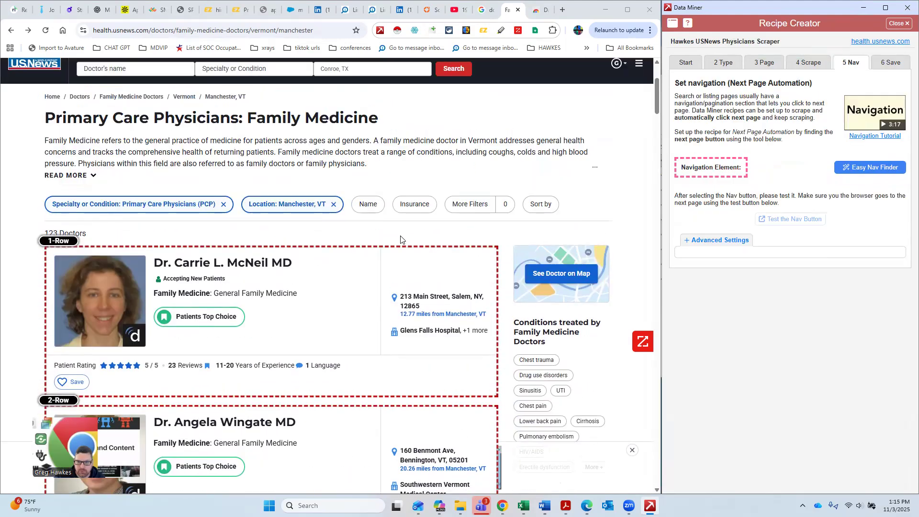
scroll(425, 288, "down", 10)
scroll(424, 288, "down", 20)
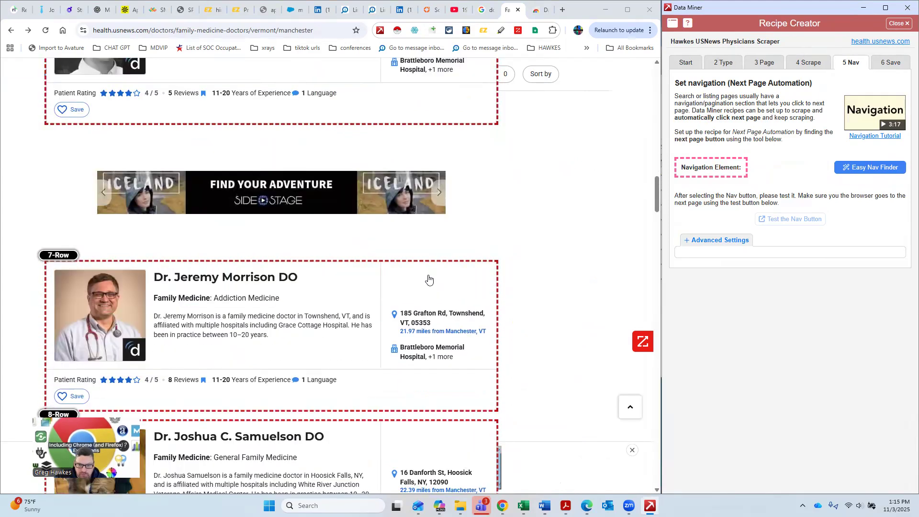
scroll(433, 244, "down", 20)
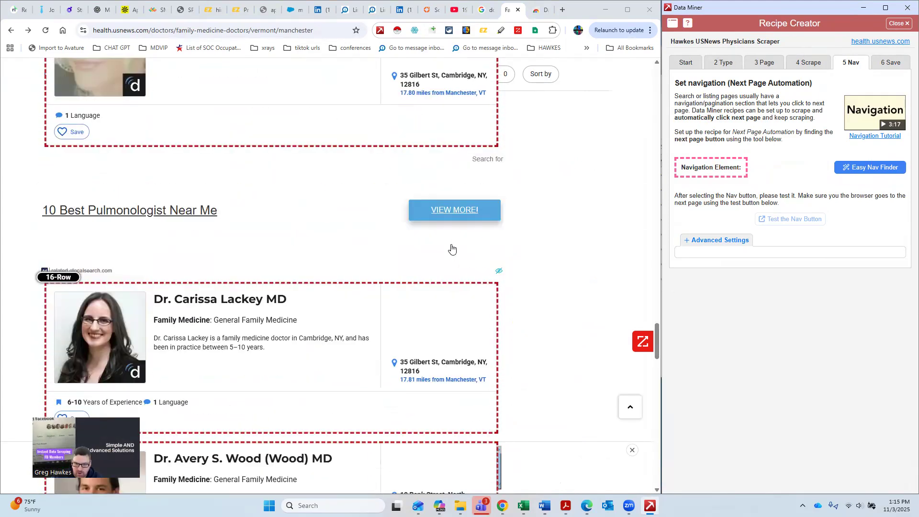
scroll(479, 266, "up", 7)
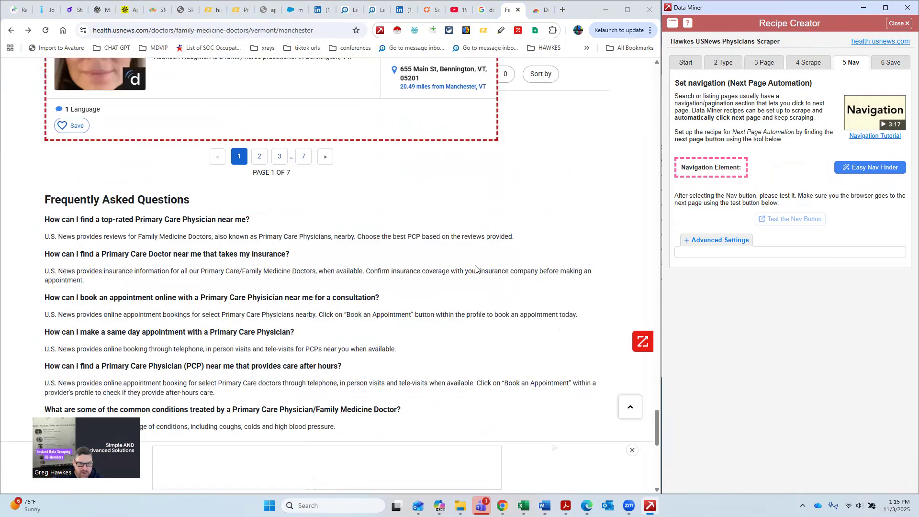
scroll(392, 407, "up", 5)
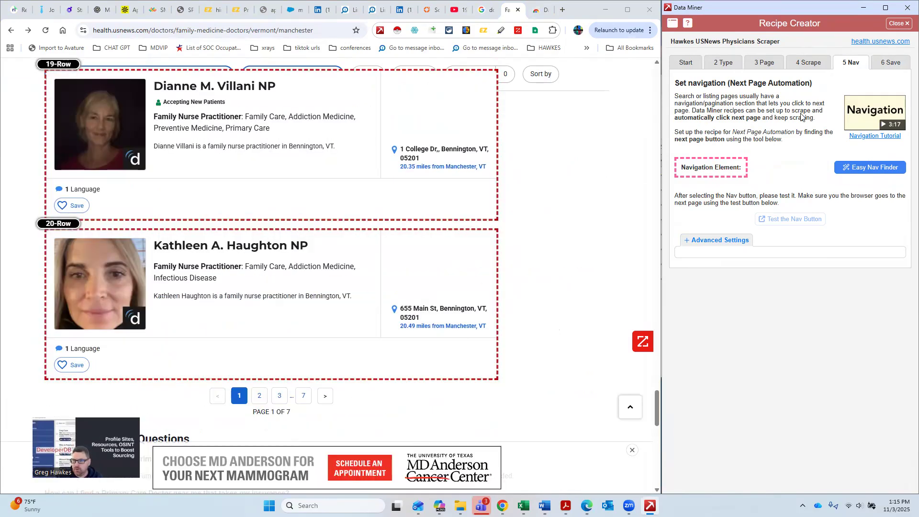
left_click(841, 171)
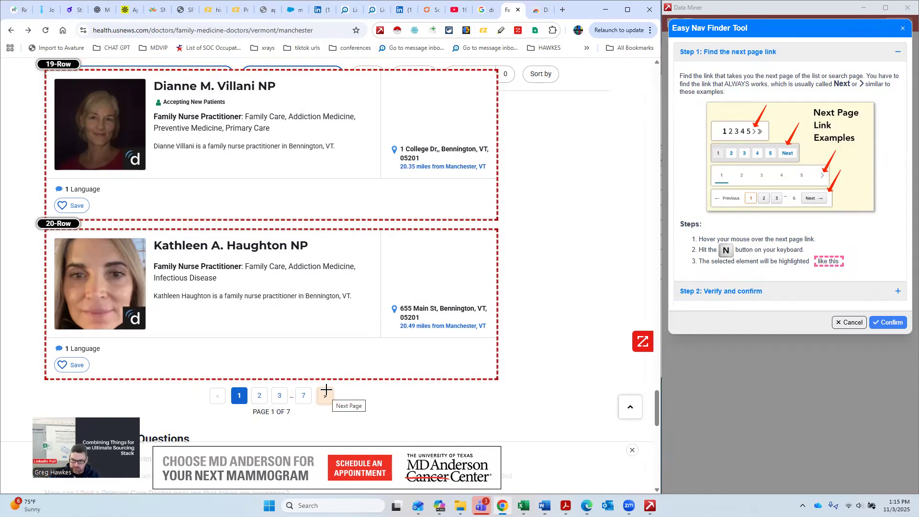
key("n")
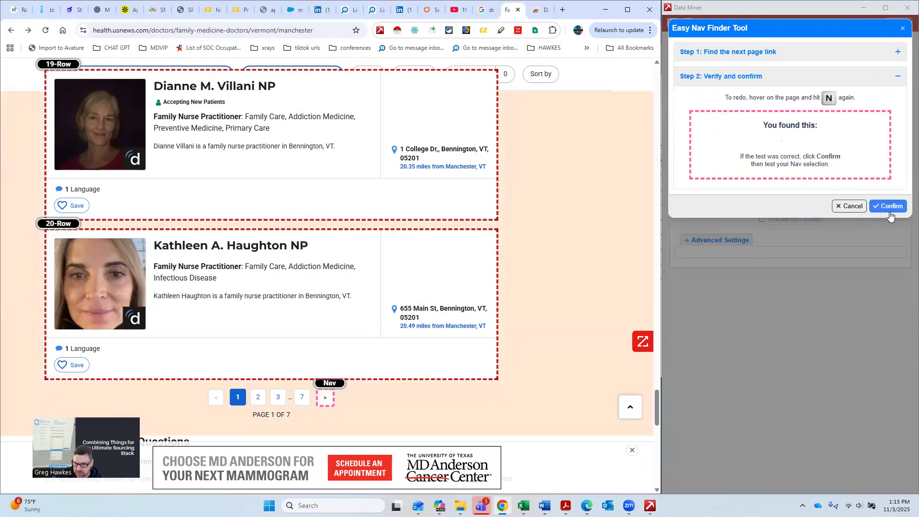
left_click(893, 207)
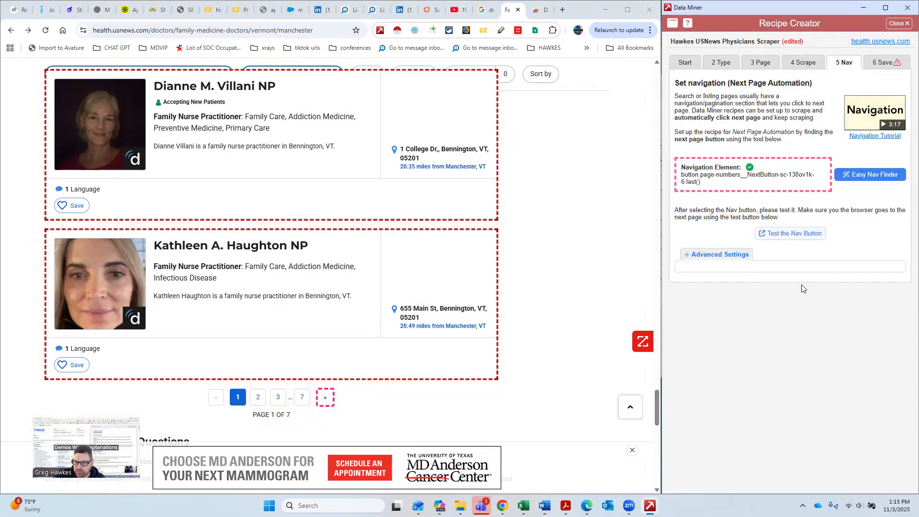
Step: Save the recipe with the new navigation setting
left_click(883, 64)
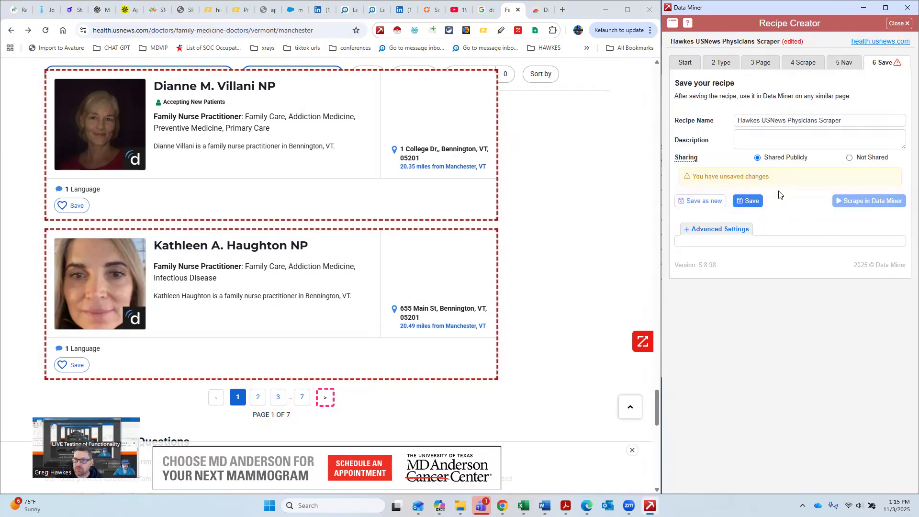
left_click(755, 208)
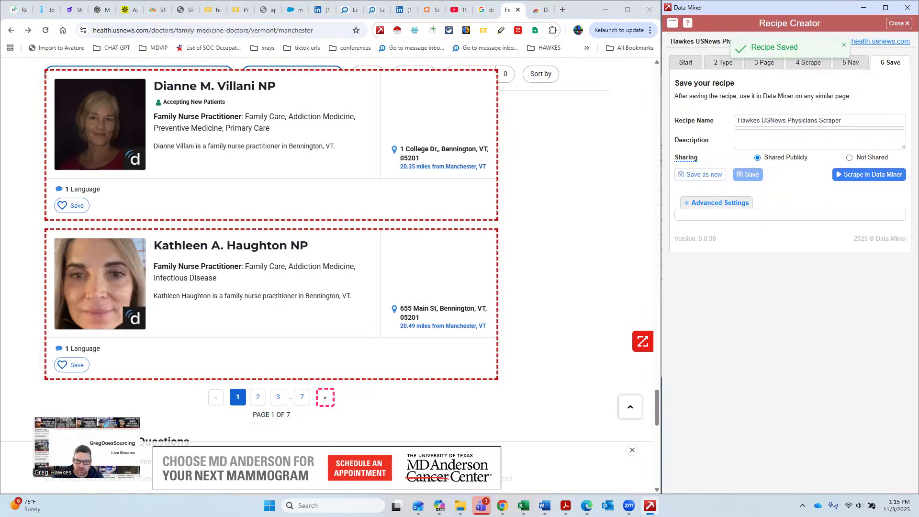
scroll(315, 309, "up", 20)
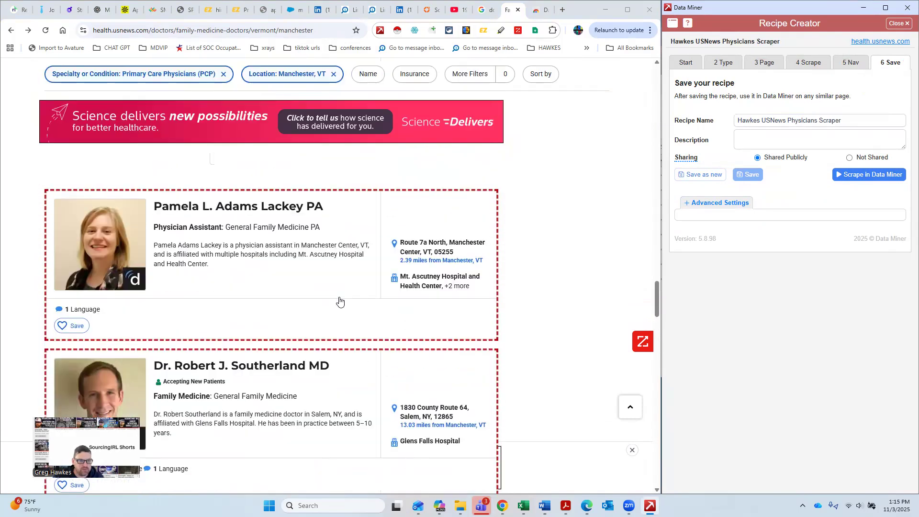
scroll(339, 302, "up", 20)
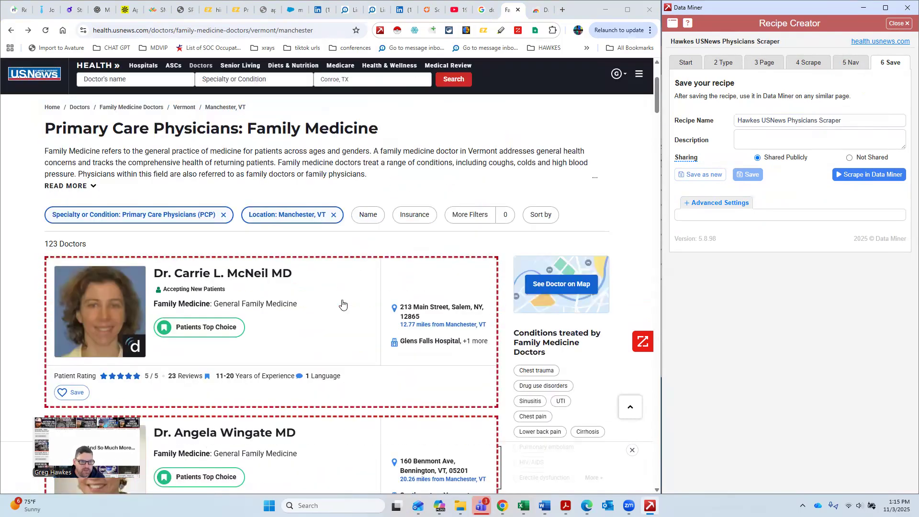
scroll(326, 299, "down", 3)
scroll(335, 311, "up", 2)
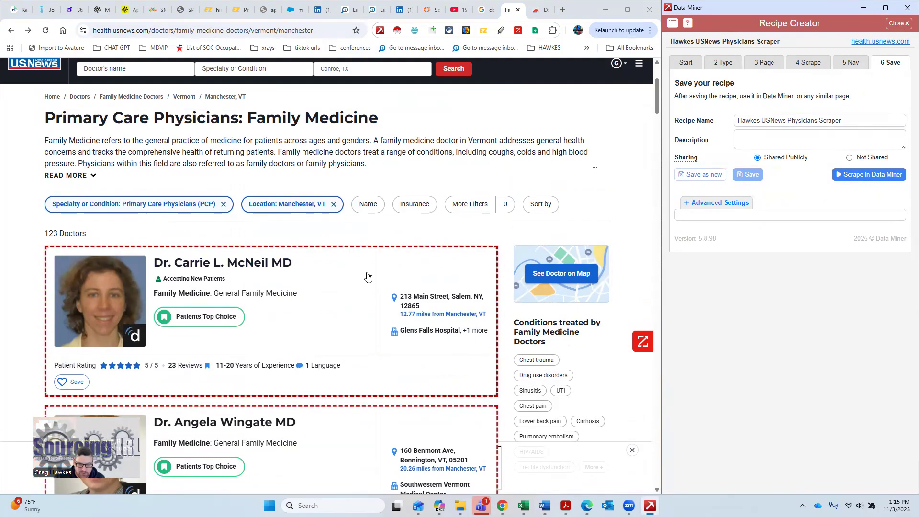
scroll(347, 301, "down", 3)
scroll(350, 287, "up", 3)
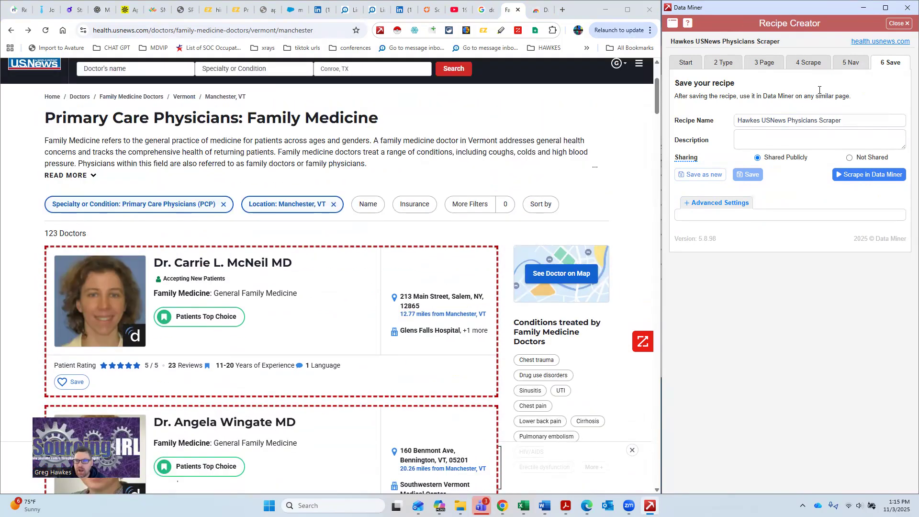
Step: Try to launch the saved recipe in Data Miner, then close the Recipe Creator window
left_click(864, 176)
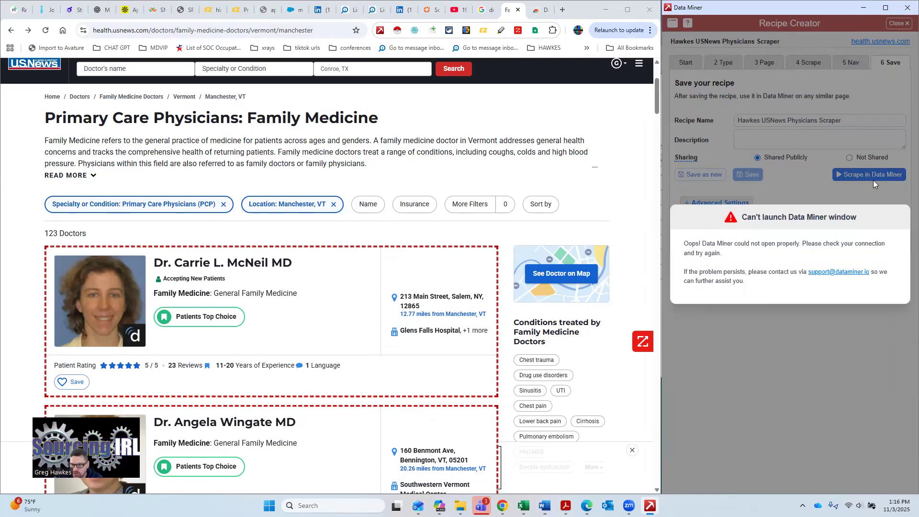
right_click(650, 505)
left_click(621, 479)
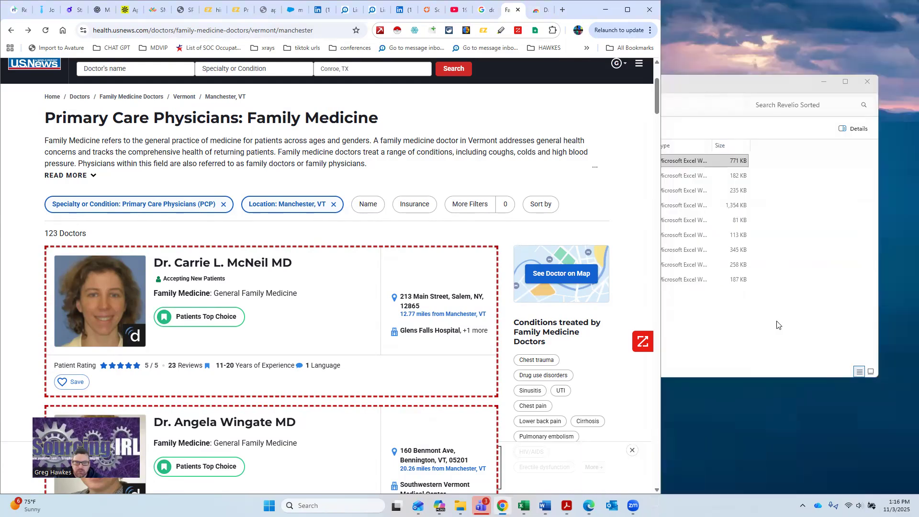
Step: Open the Data Miner window from the page's context menu and move it beside the results page
right_click(367, 299)
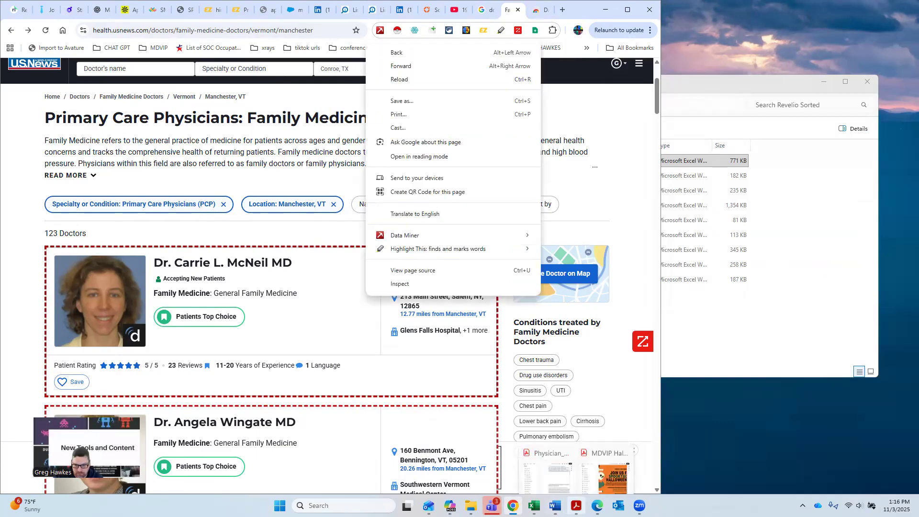
right_click(265, 308)
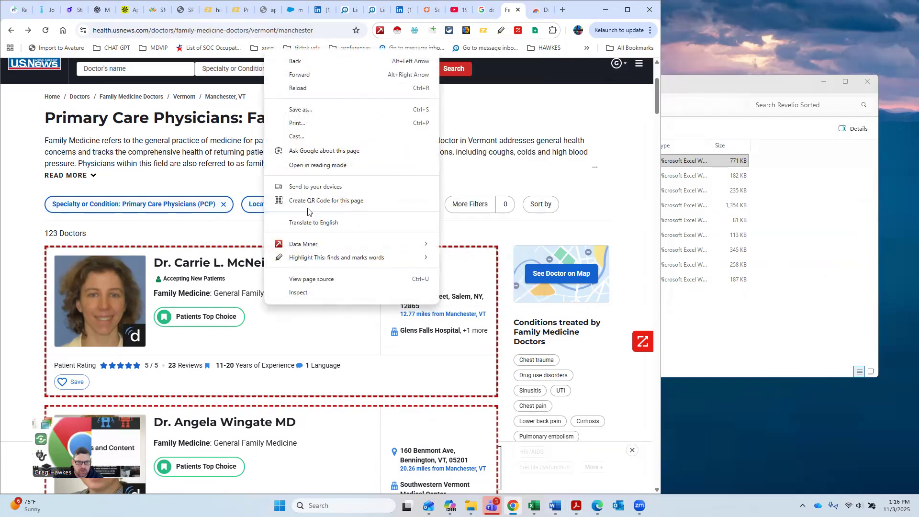
mouse_move(322, 245)
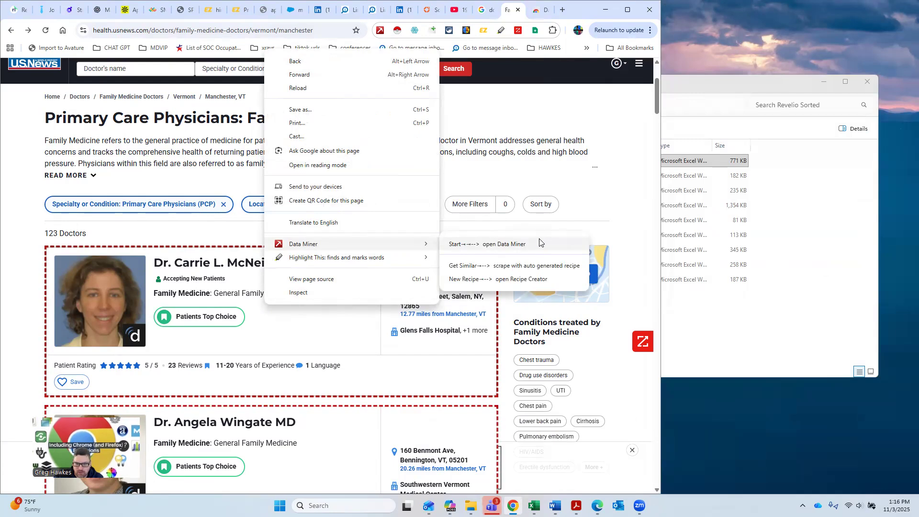
left_click(537, 241)
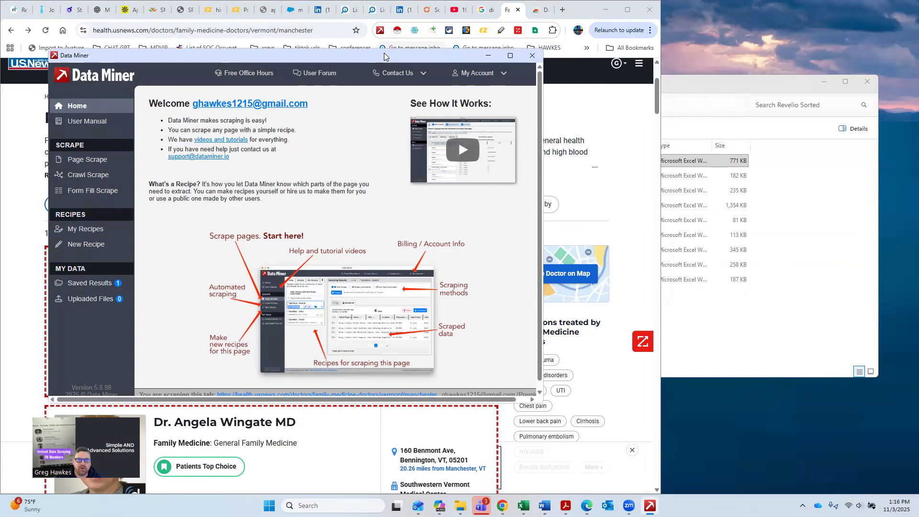
left_click_drag(382, 55, 677, 29)
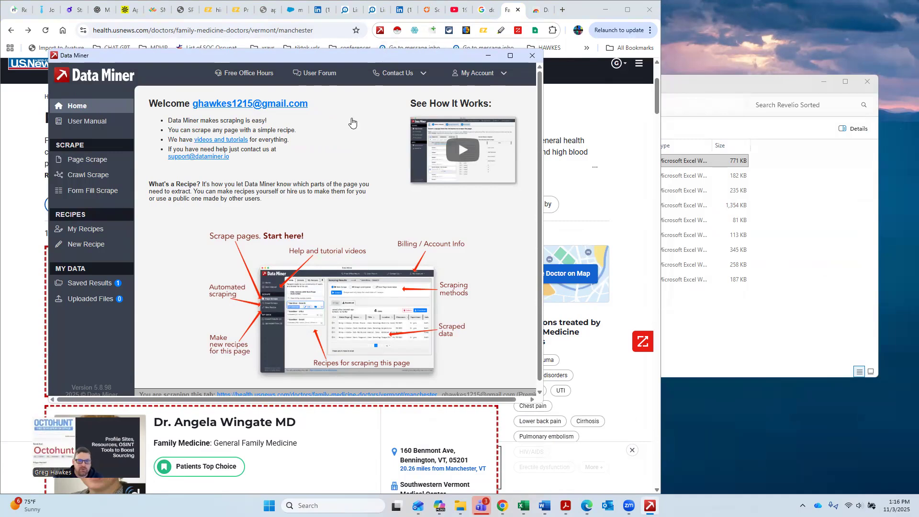
left_click(381, 137)
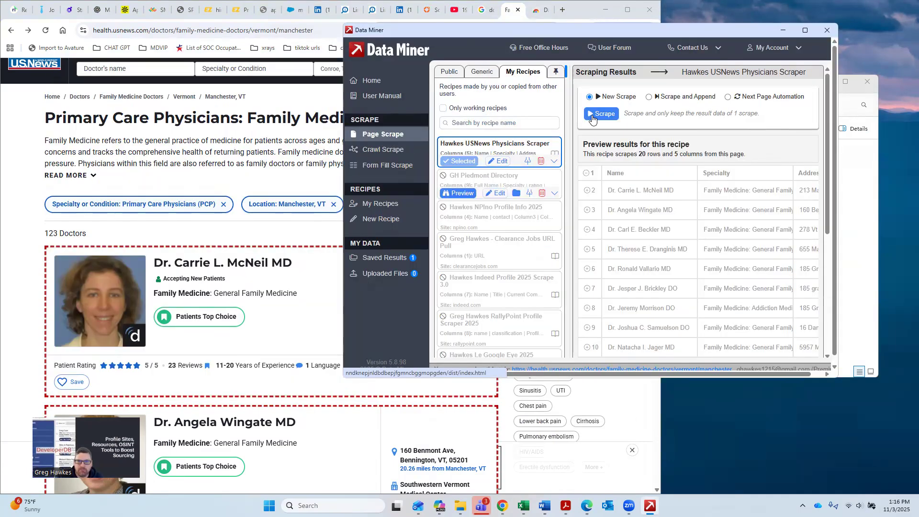
Step: Scrape the current page with the Hawkes USNews Physicians Scraper recipe in Scrape and Append mode
left_click(447, 70)
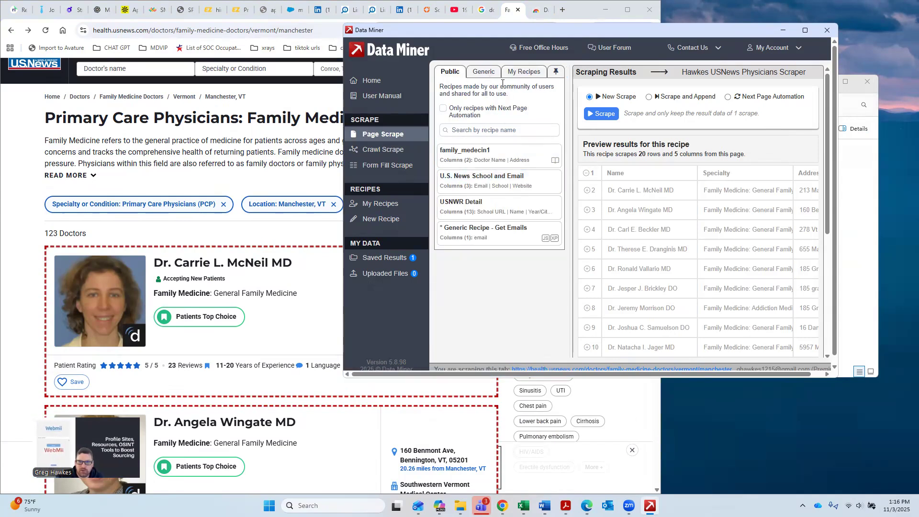
left_click(532, 70)
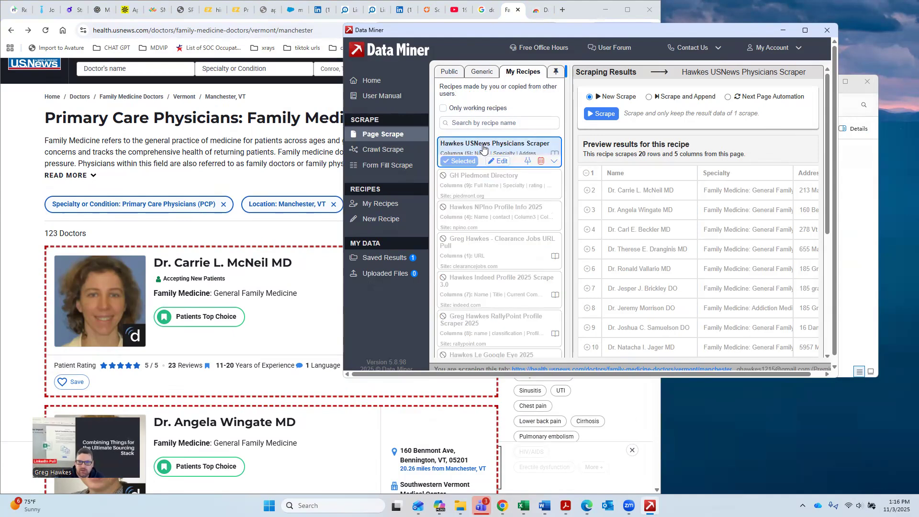
left_click(649, 96)
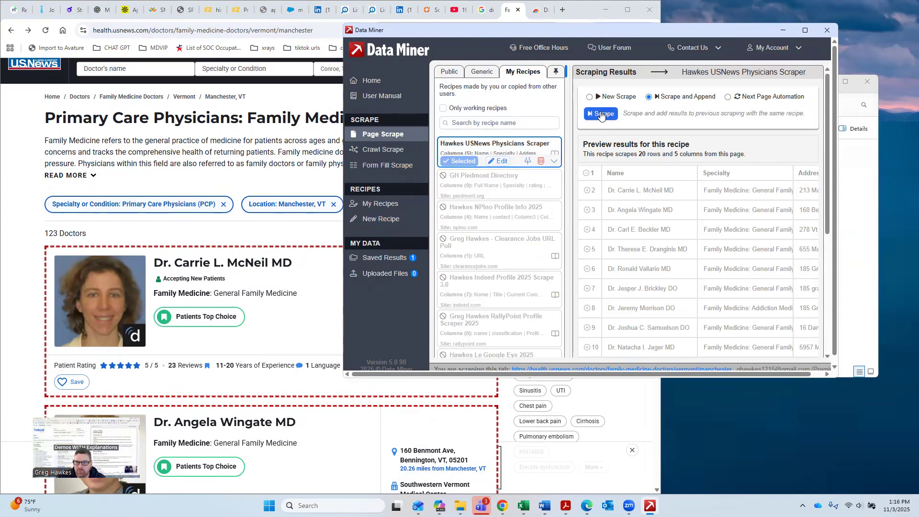
left_click(601, 115)
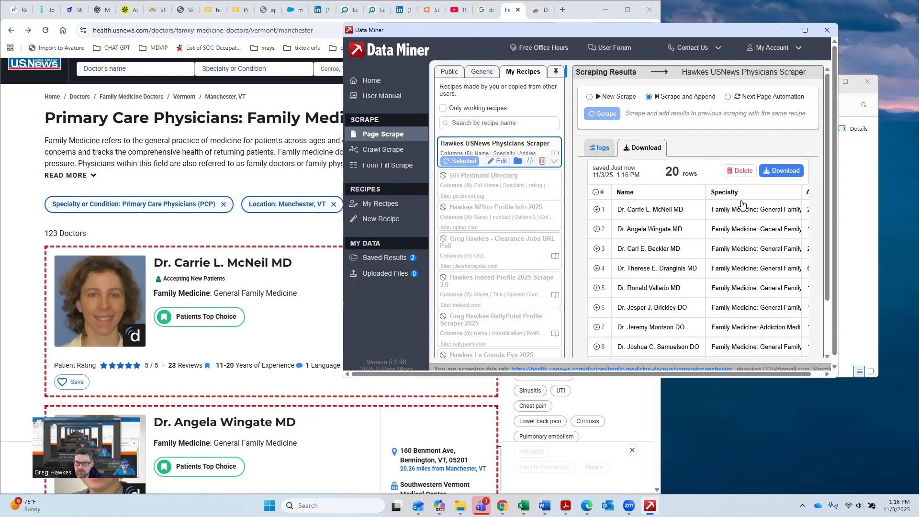
Step: Maximize the window, review the scraped rows, and run Scrape and Append once more on the same page
left_click(805, 30)
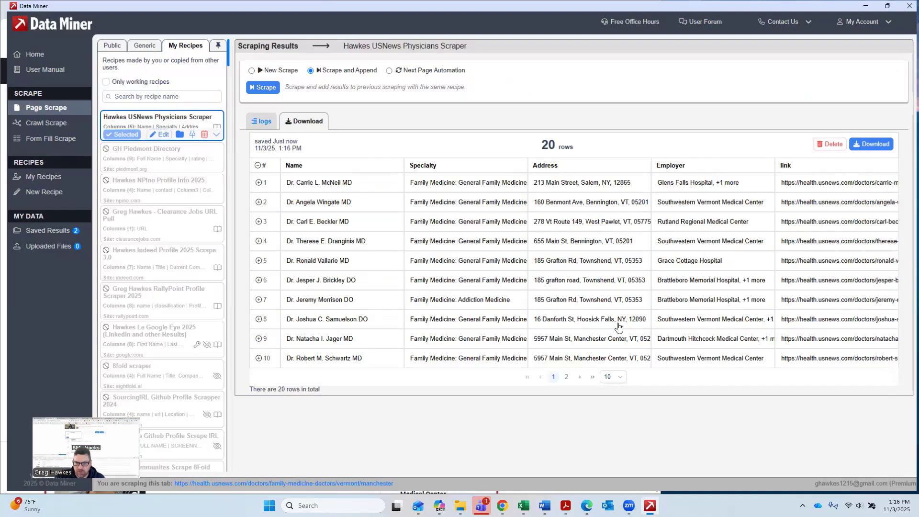
left_click(589, 268)
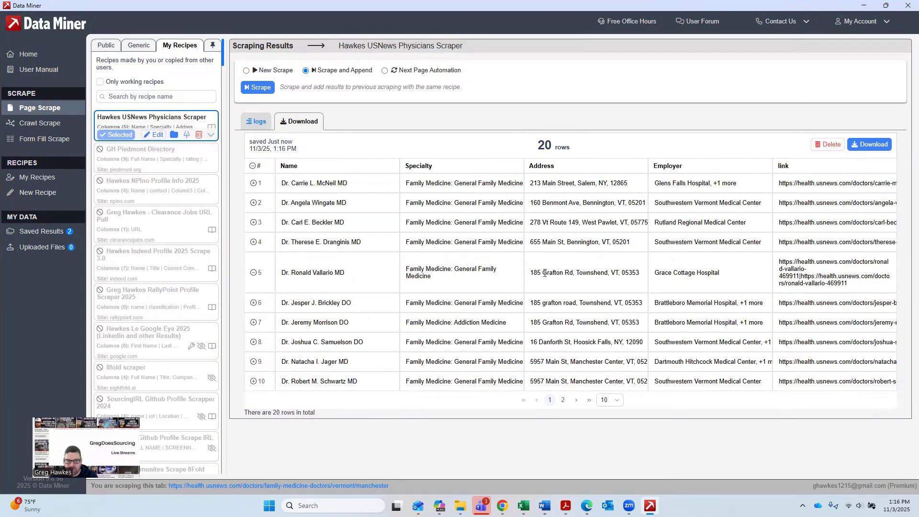
left_click(563, 400)
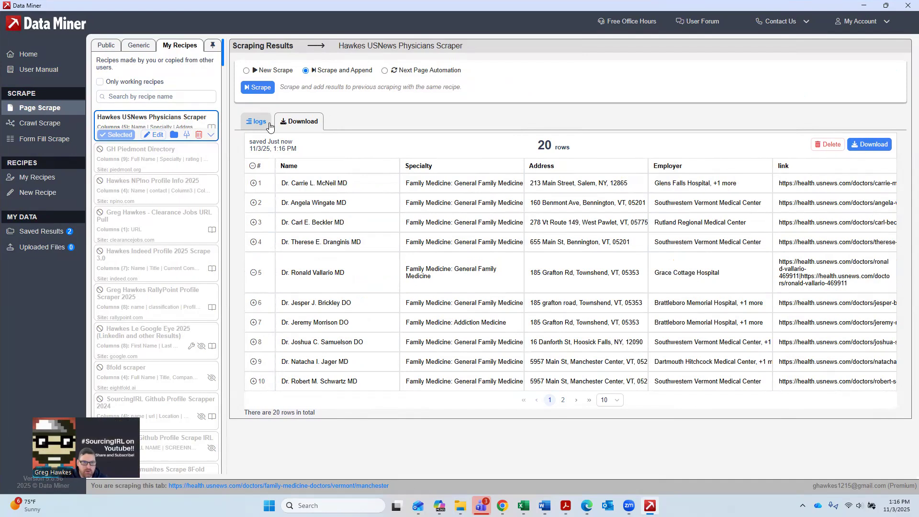
left_click(259, 89)
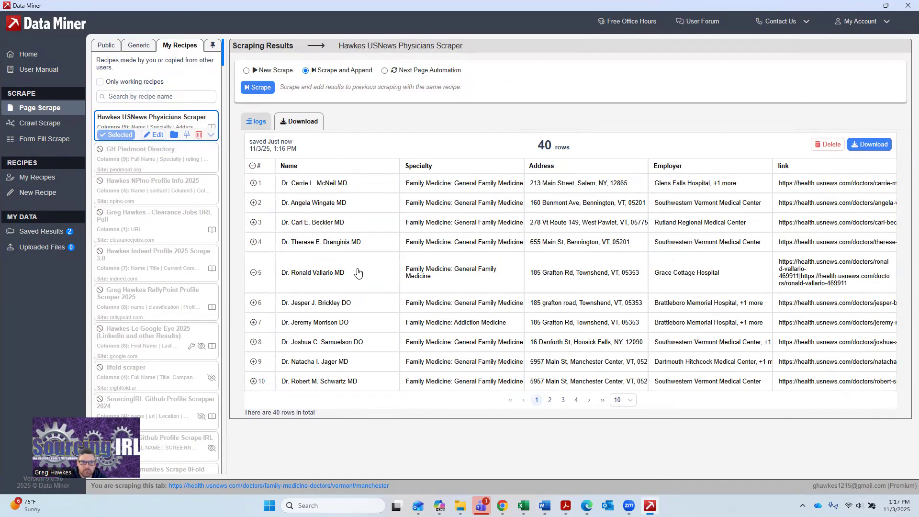
Step: Switch the scraping mode to Next Page Automation and bring the doctors results page back to full screen
left_click(384, 70)
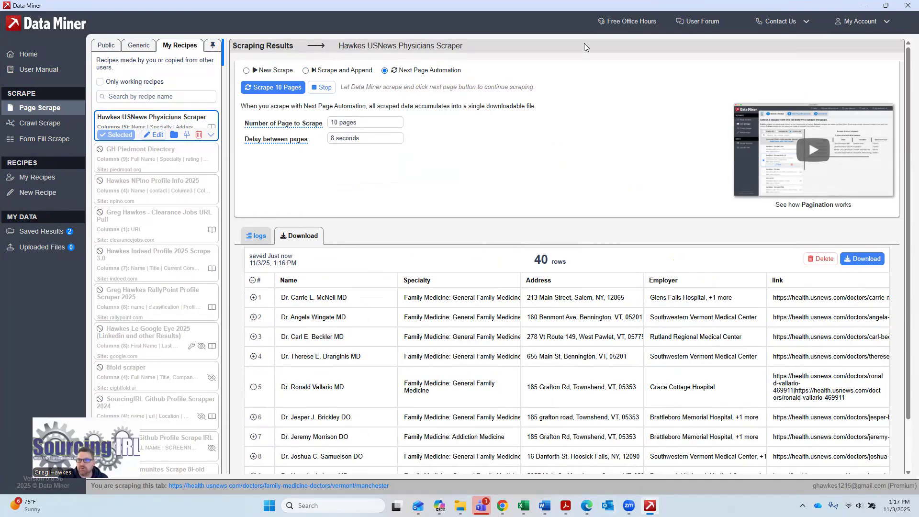
double_click(537, 9)
left_click(575, 13)
left_click_drag(714, 80, 762, 62)
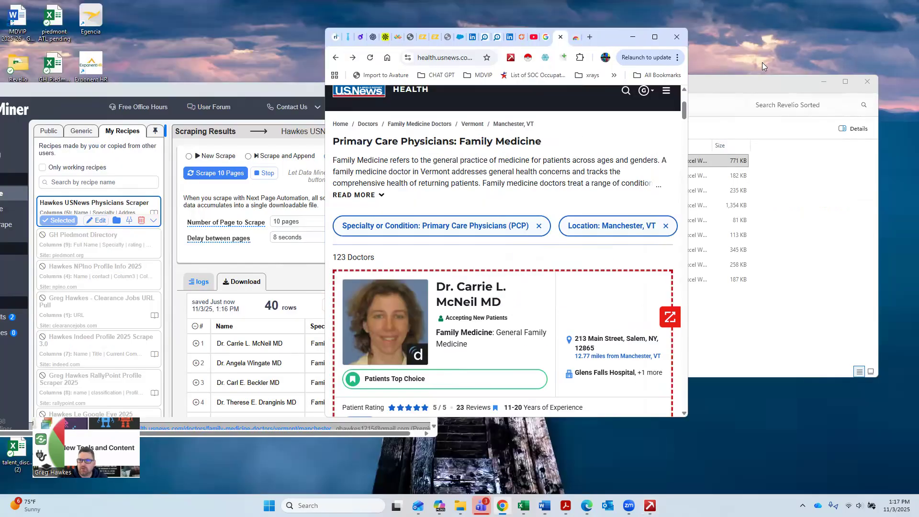
left_click(655, 38)
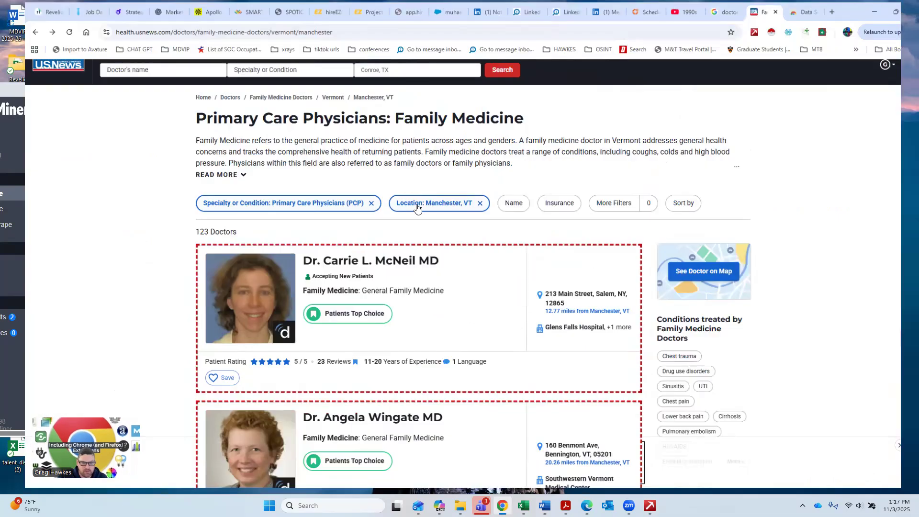
Step: Scroll down the doctors results page to examine how many result pages the pagination offers
scroll(428, 207, "down", 7)
scroll(440, 199, "down", 20)
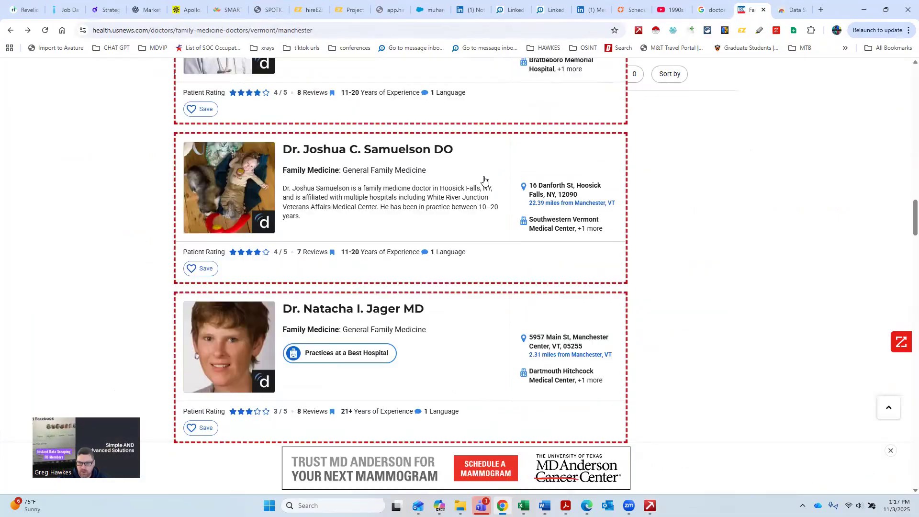
scroll(477, 173, "down", 20)
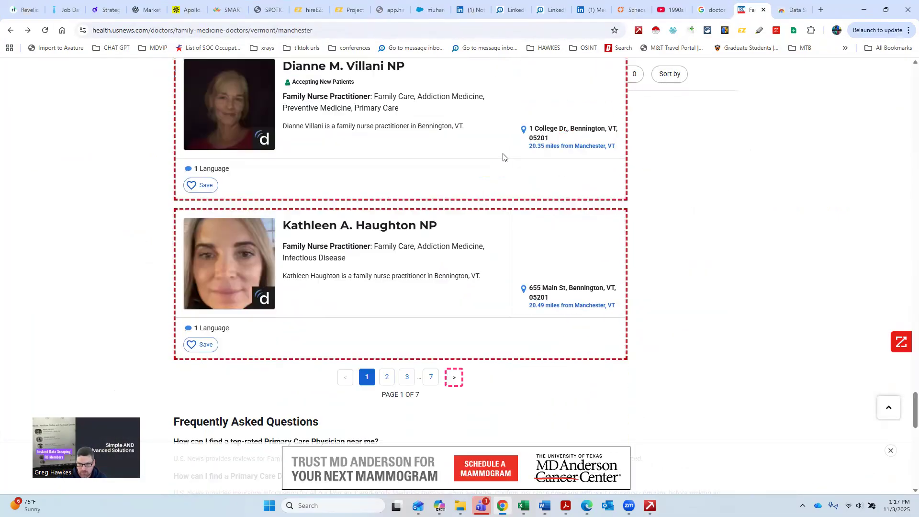
scroll(507, 171, "down", 15)
scroll(508, 167, "up", 17)
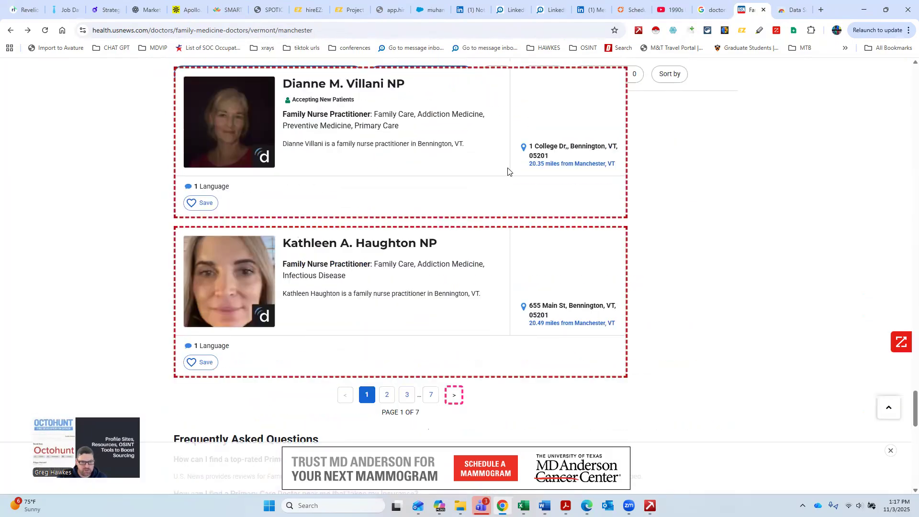
left_click(863, 9)
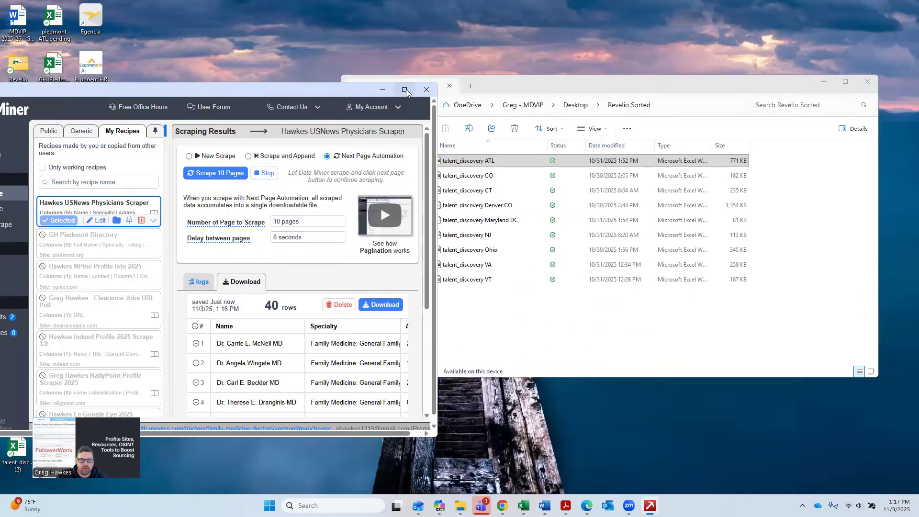
left_click(404, 89)
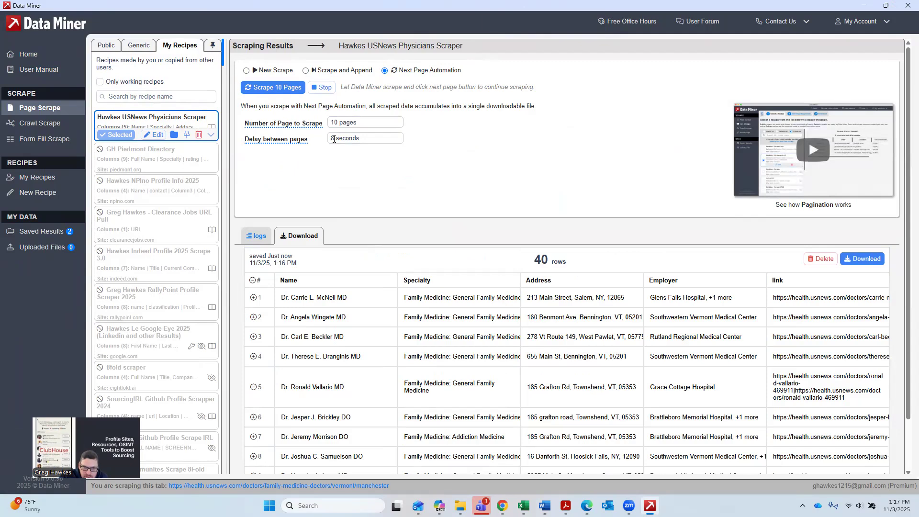
Step: Set the delay between pages to 5 seconds
left_click(397, 143)
key("BackSpace")
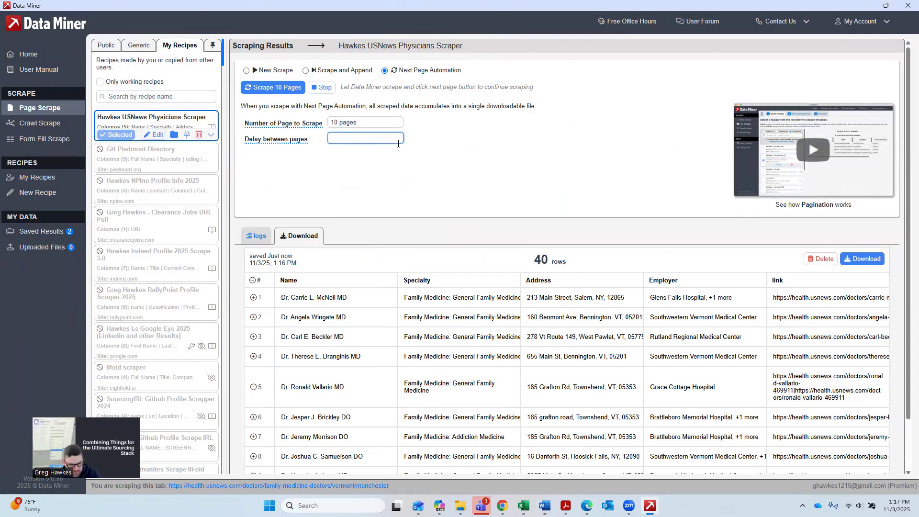
type("5 seconds")
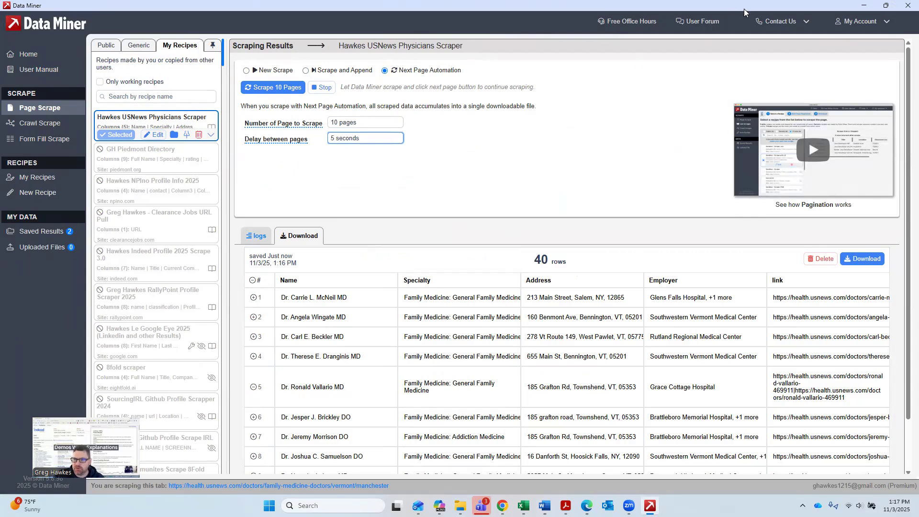
left_click_drag(744, 9, 639, 48)
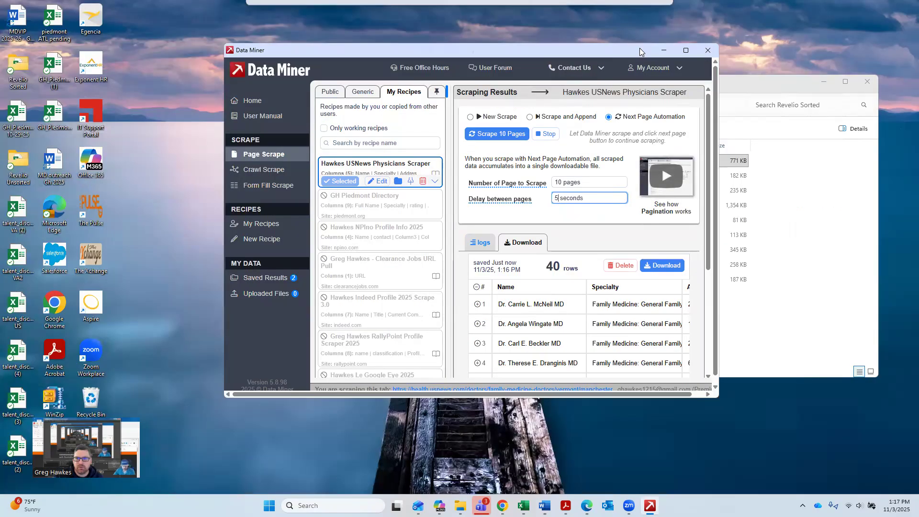
left_click(685, 52)
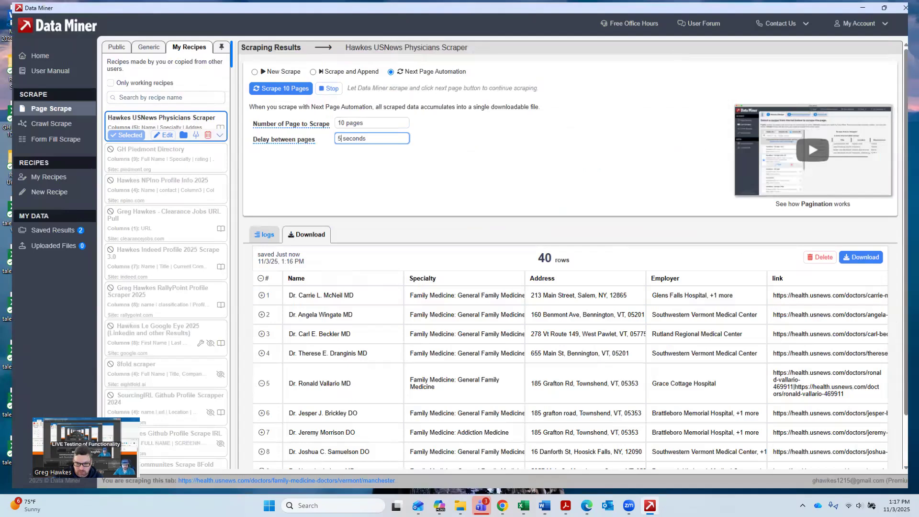
key("alt+Tab")
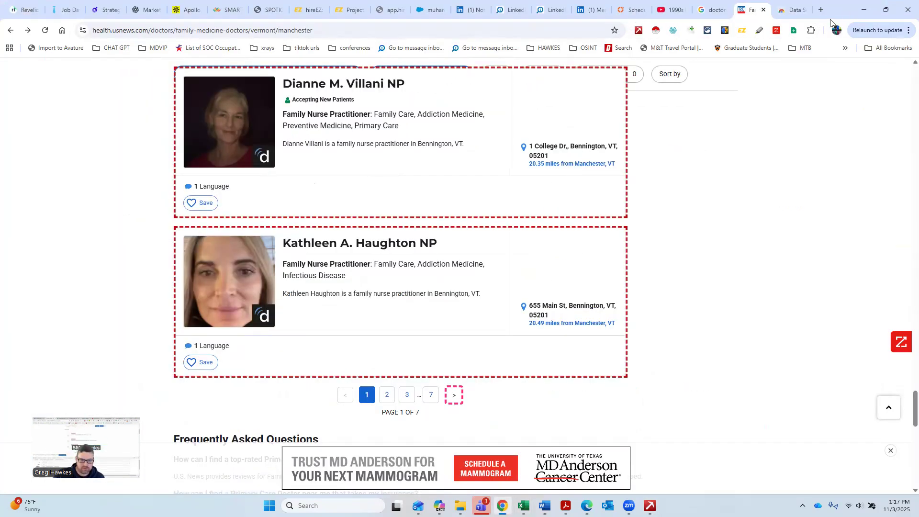
left_click(862, 10)
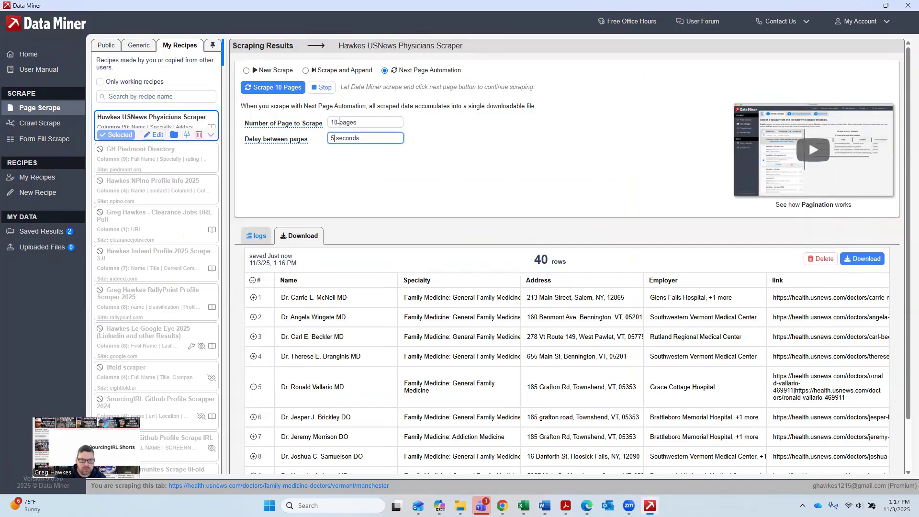
Step: Set the number of pages to scrape to 7
left_click(364, 123)
key("BackSpace")
key("BackSpace")
type("7")
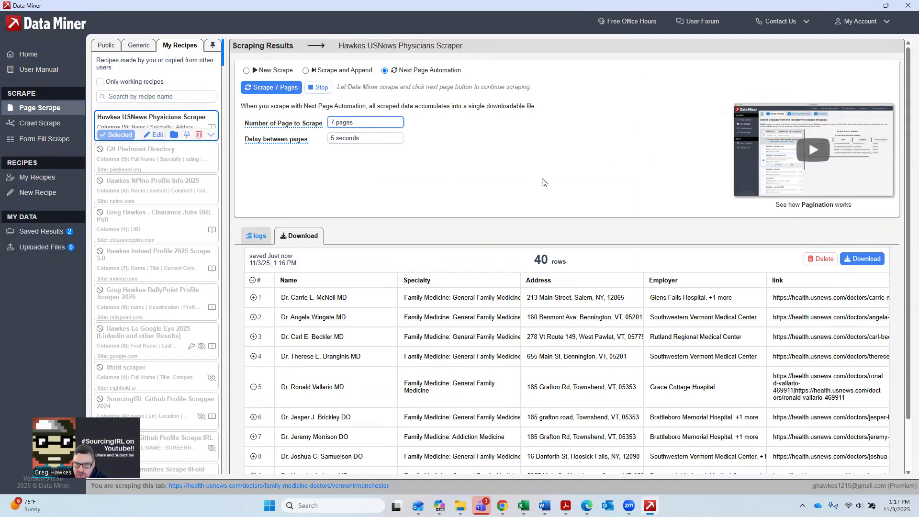
Step: Delete the earlier scraped results and start the 7-page Next Page Automation scrape
left_click(820, 259)
left_click(545, 283)
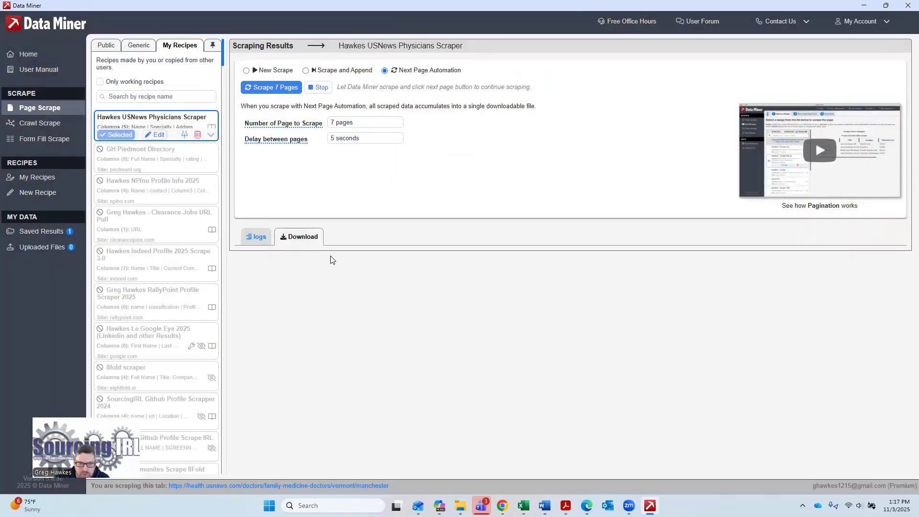
Step: Run the 7-page scrape and download the scraped results as a CSV file saved to Downloads
left_click(272, 89)
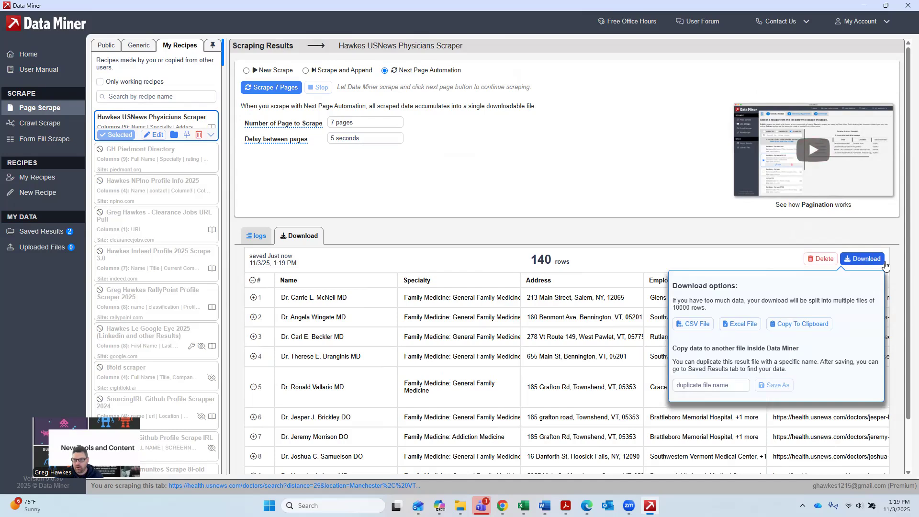
left_click(861, 259)
left_click(707, 324)
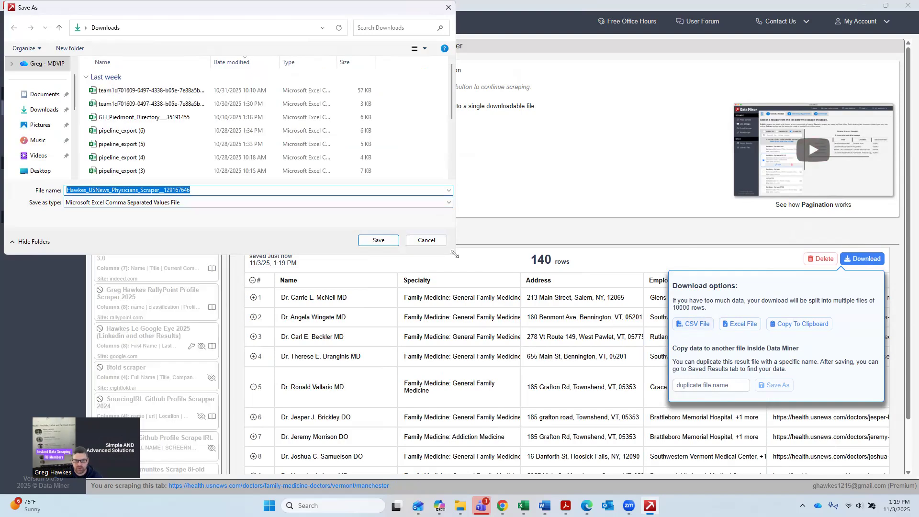
left_click_drag(455, 253, 546, 336)
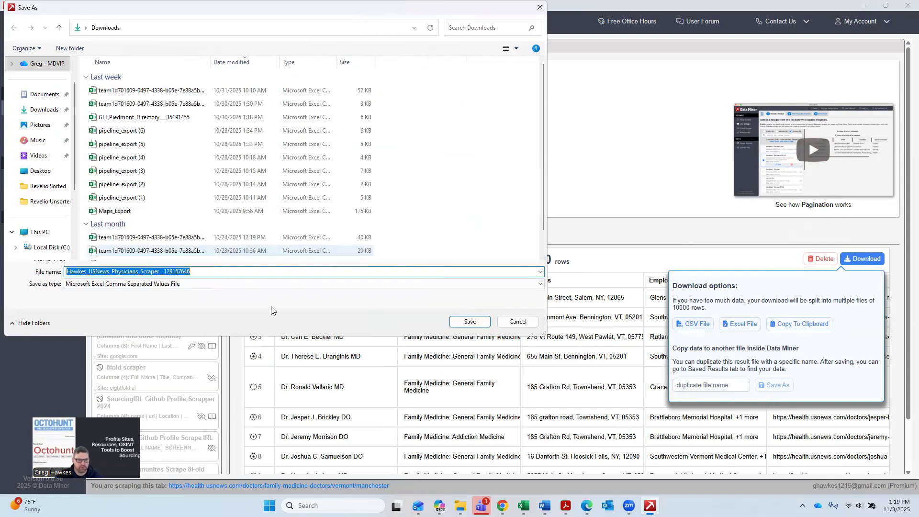
left_click(468, 321)
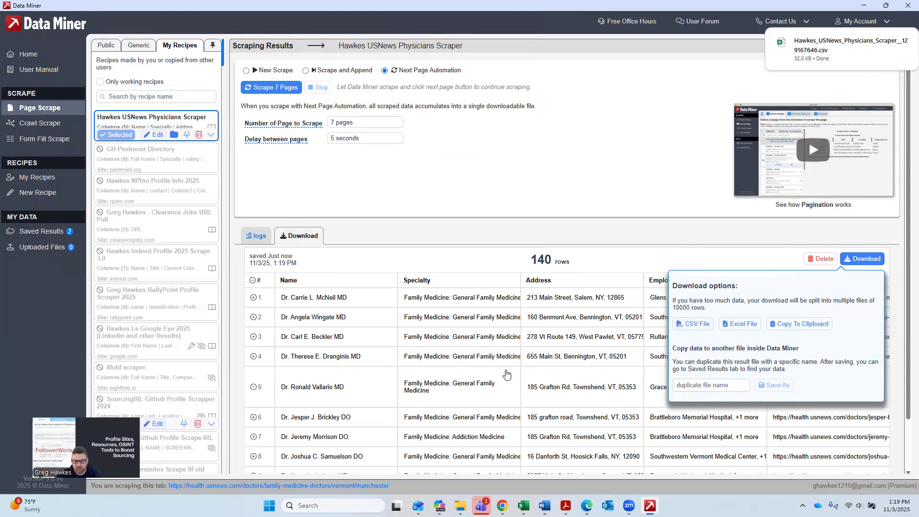
Step: Open the downloaded Hawkes_USNews_Physicians_Scraper CSV file from the browser's download history
left_click(503, 506)
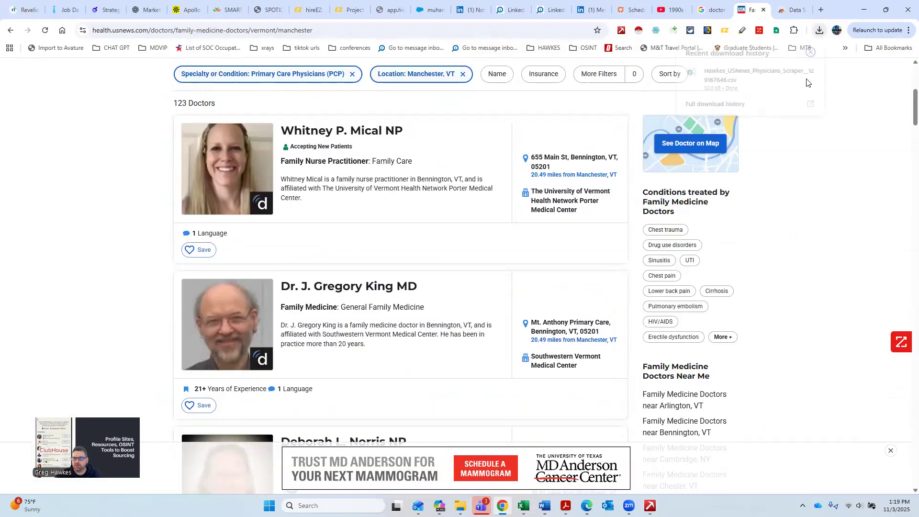
left_click(819, 30)
left_click(729, 81)
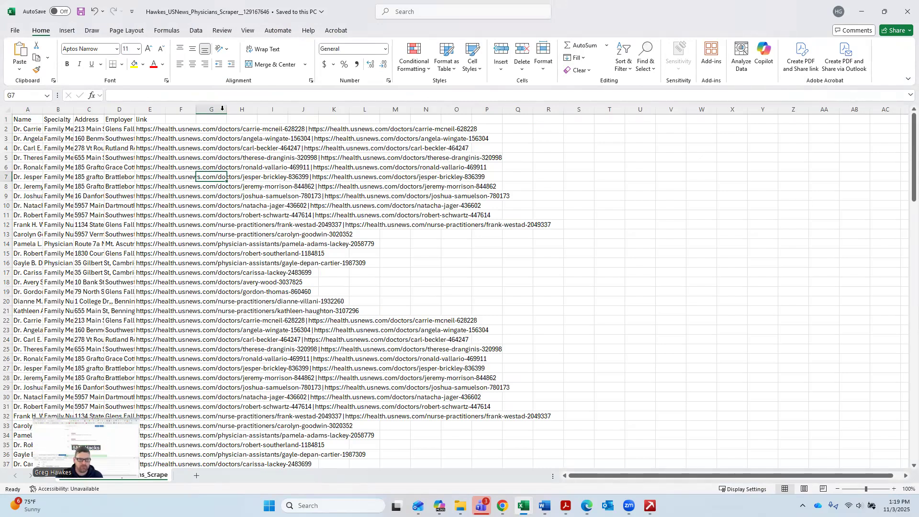
Step: Widen the Name, Specialty, Employer and link columns so their contents are readable
left_click_drag(165, 110, 287, 125)
left_click_drag(133, 109, 196, 113)
left_click(147, 119)
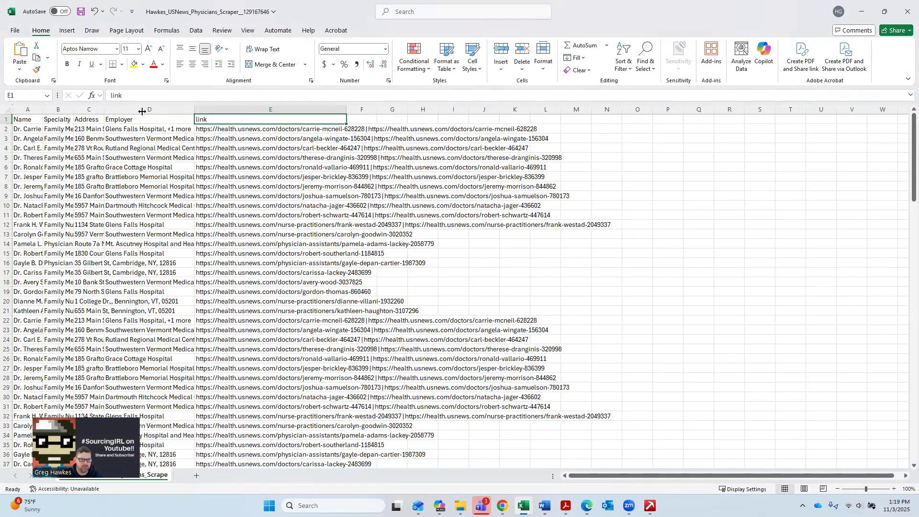
left_click_drag(74, 108, 132, 110)
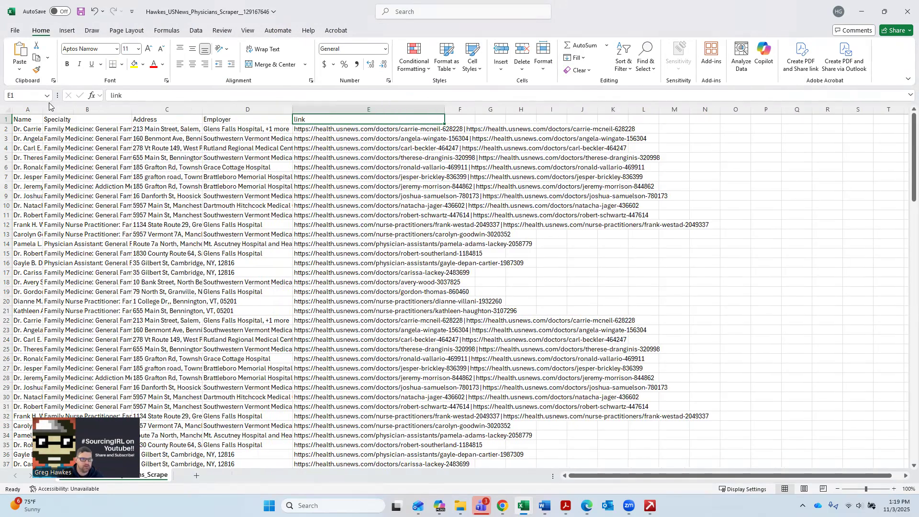
left_click_drag(43, 111, 99, 114)
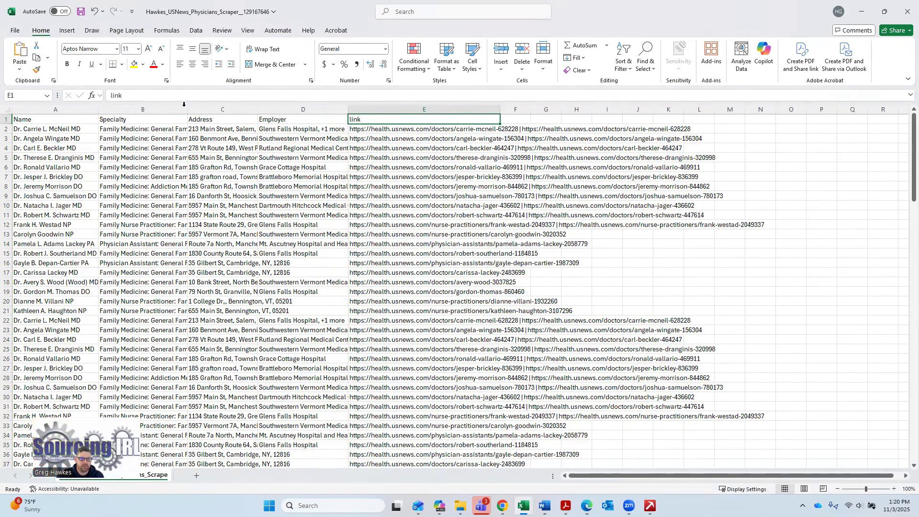
left_click_drag(187, 113, 215, 114)
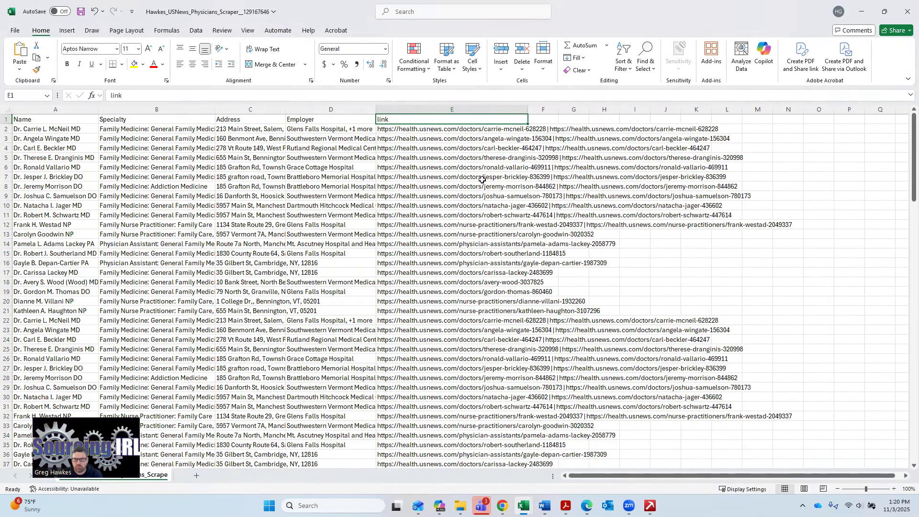
left_click(409, 109)
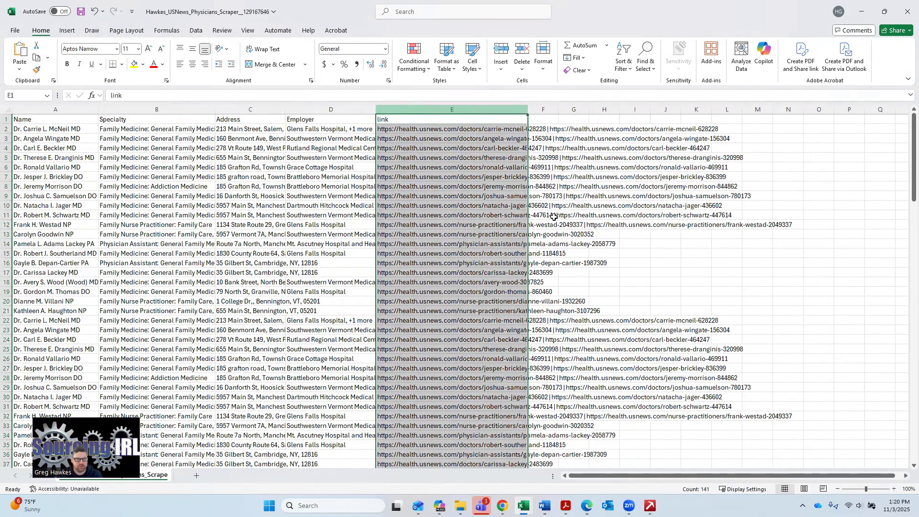
left_click(407, 12)
type("text")
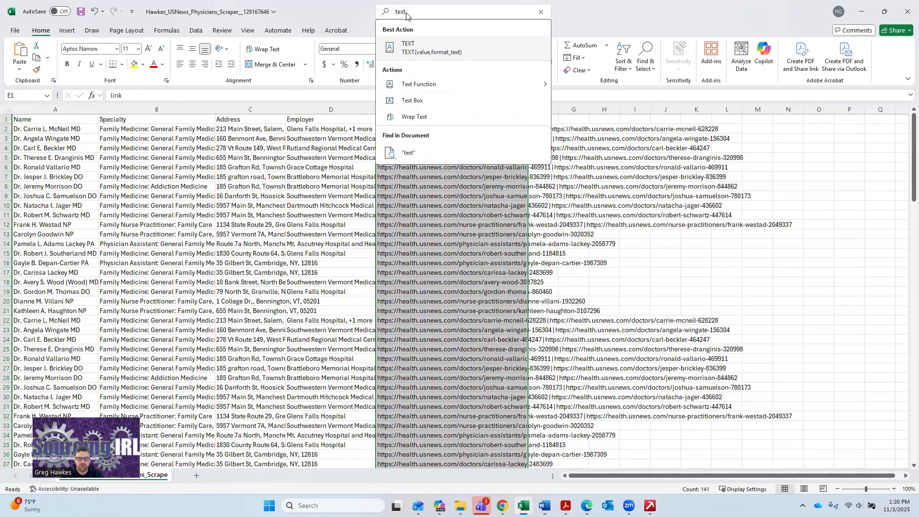
type(" to col")
key("BackSpace")
key("BackSpace")
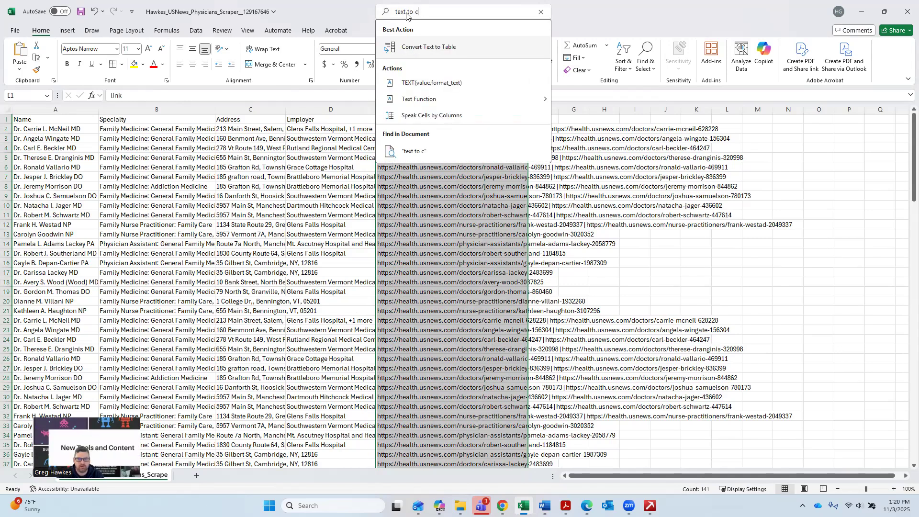
key("Escape")
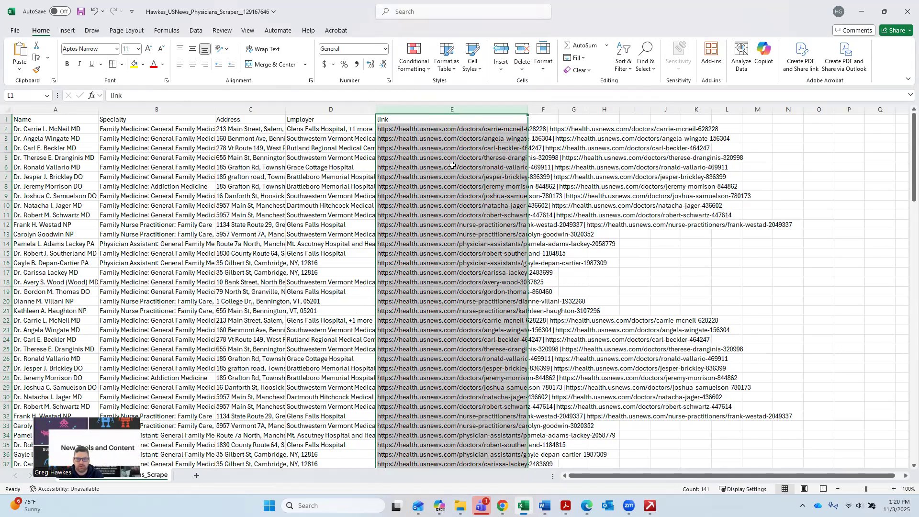
left_click(453, 148)
left_click(435, 110)
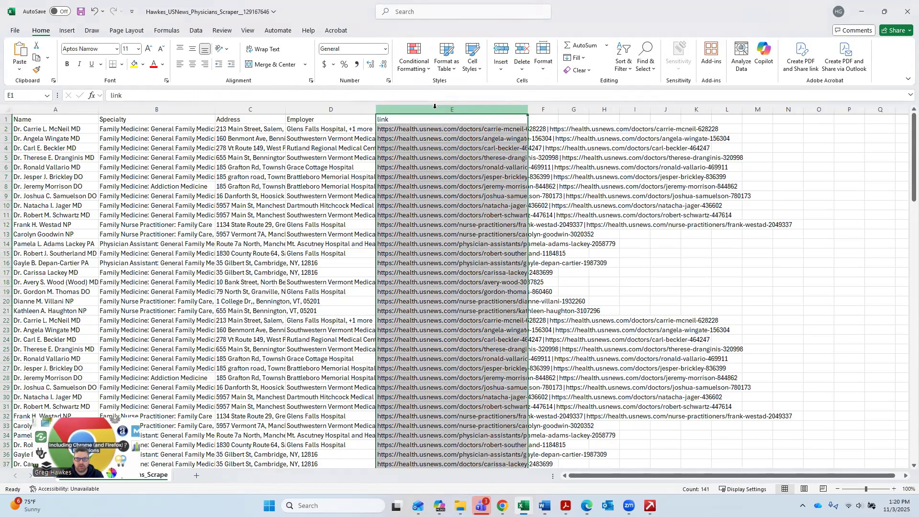
right_click(435, 111)
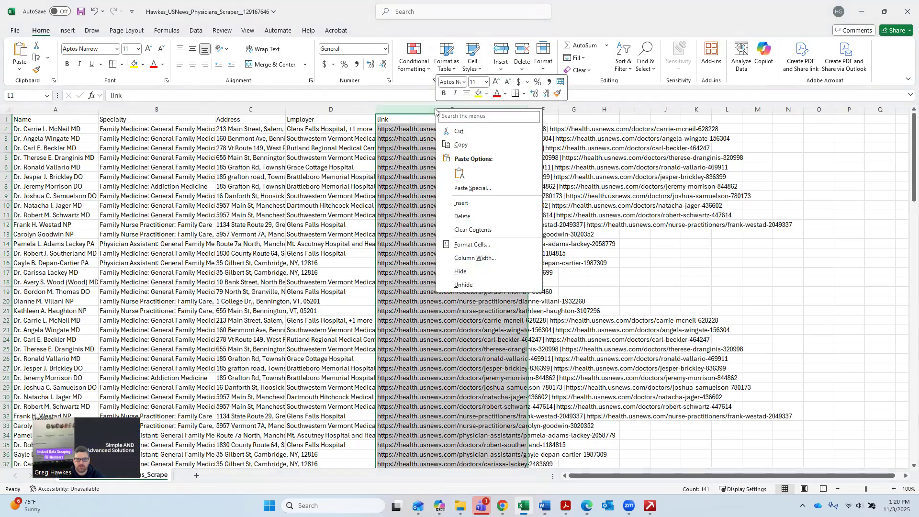
key("Escape")
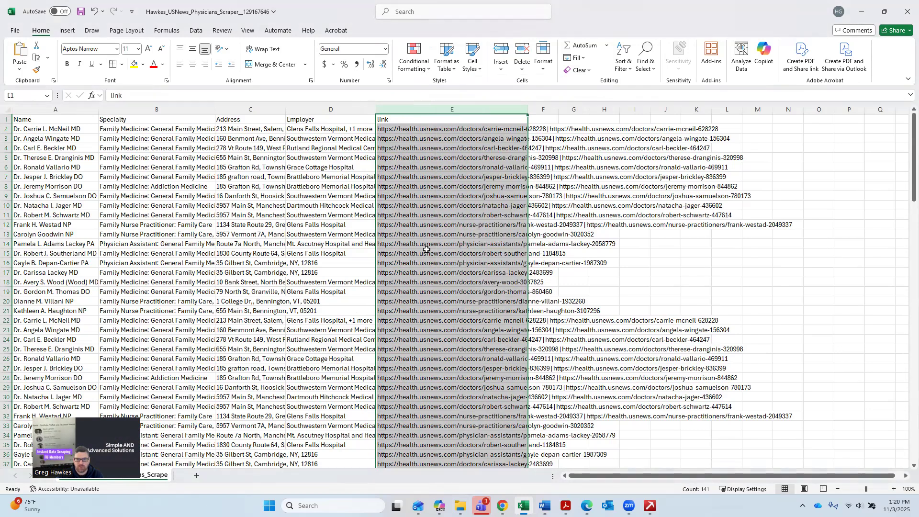
left_click(481, 203)
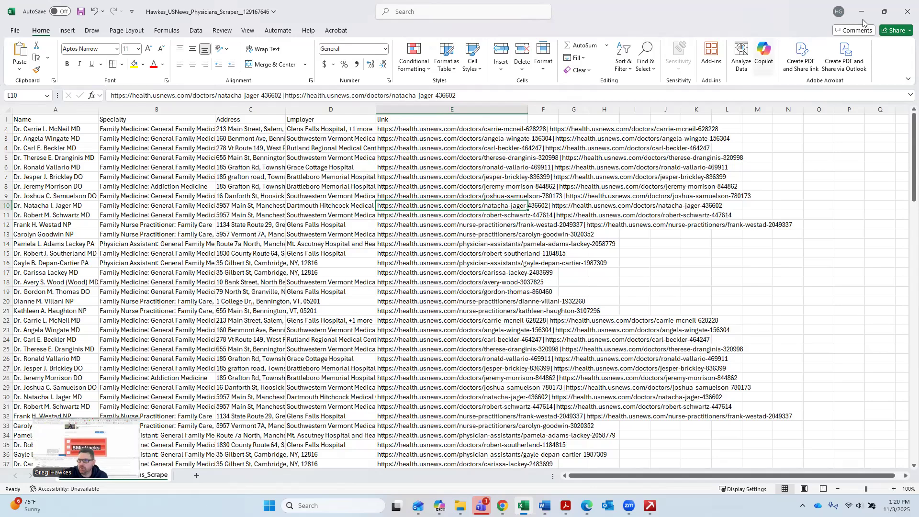
Step: Save the workbook
left_click(82, 16)
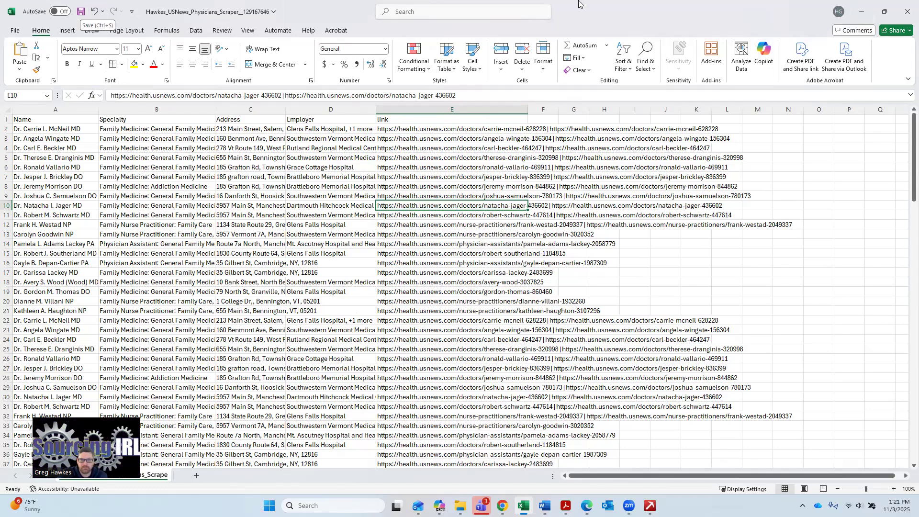
left_click(884, 11)
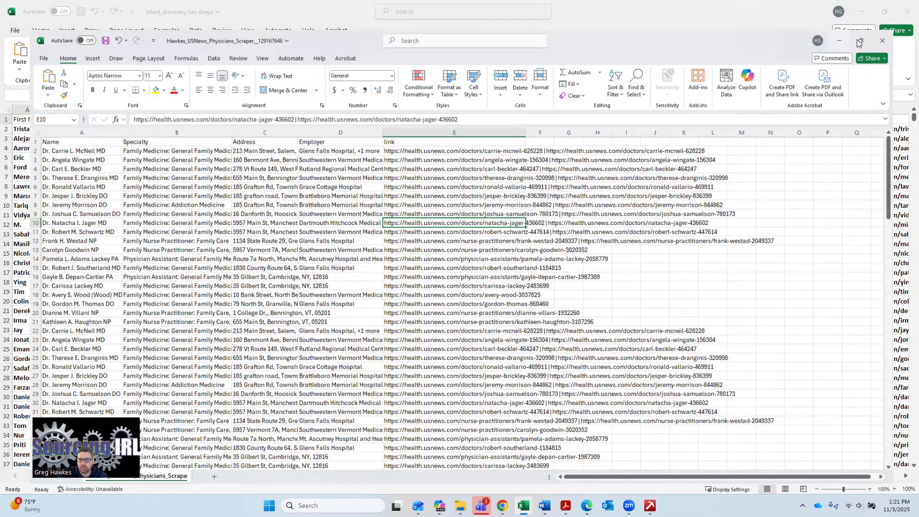